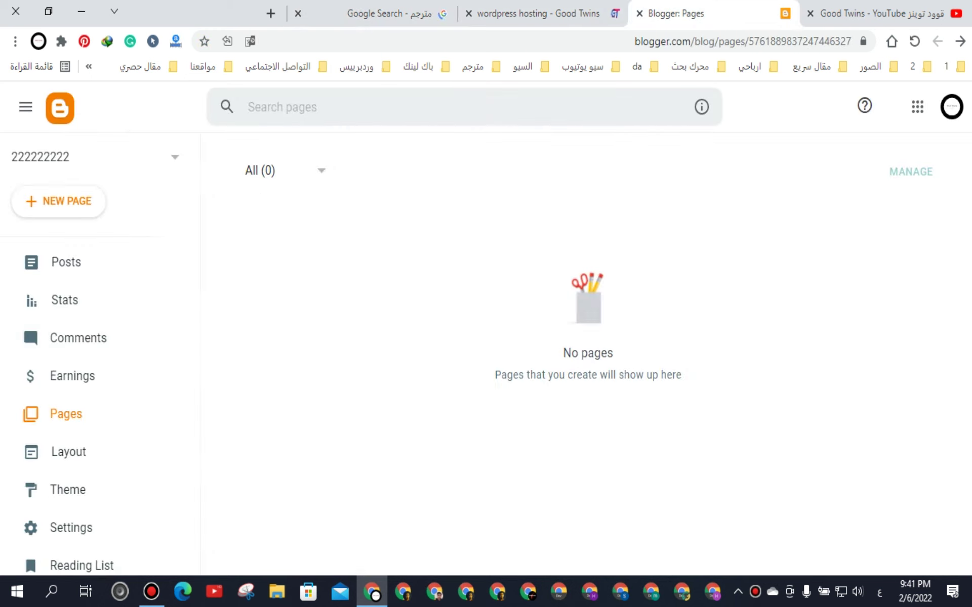
Step: Open the live blog from the Blogger dashboard and copy its web address
scroll(86, 375, "down", 3)
left_click(76, 466)
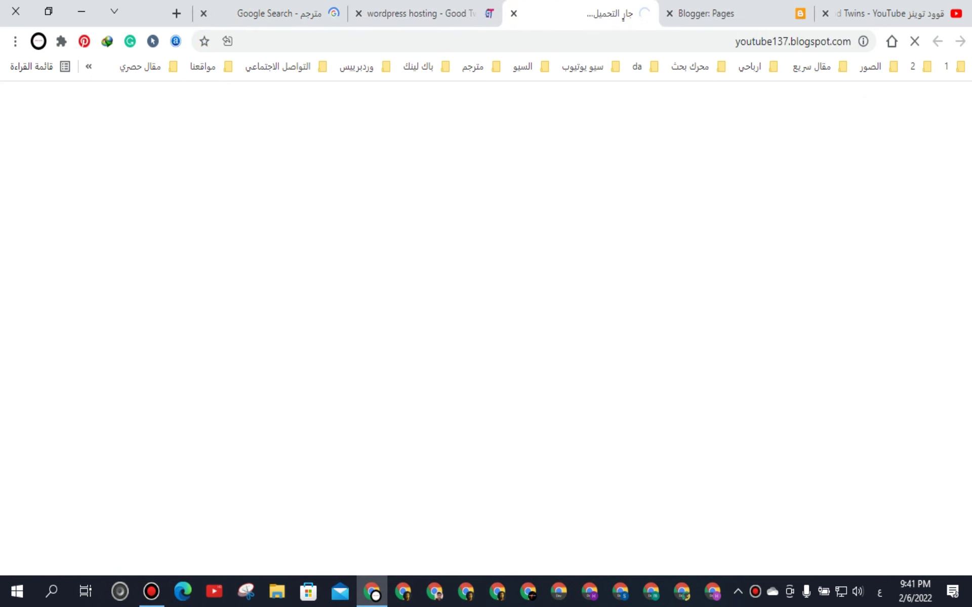
key("ctrl+l")
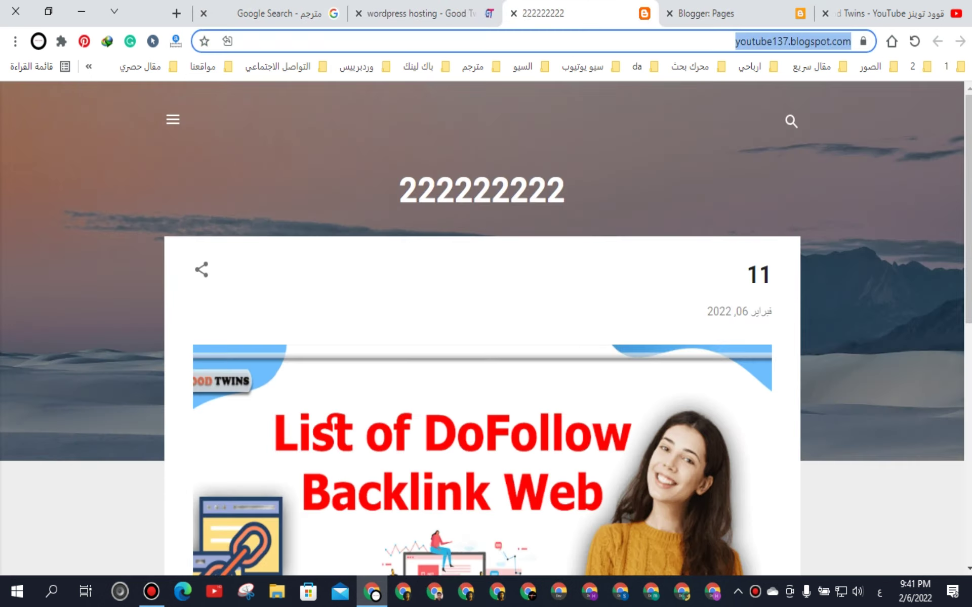
right_click(765, 41)
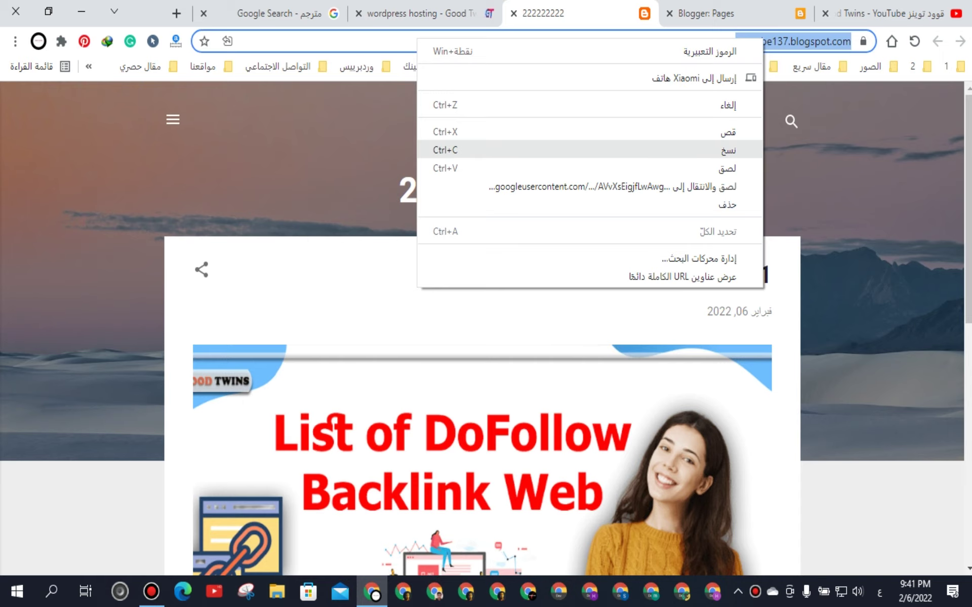
left_click(727, 149)
Step: Switch to the joker0o.xyz site and open its Blogger master page generator page
left_click(423, 13)
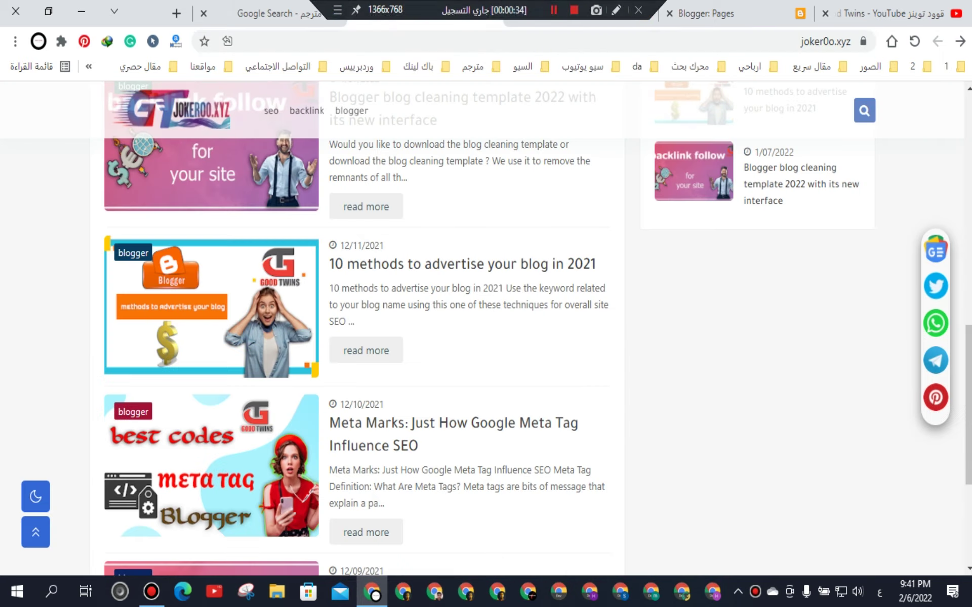
scroll(263, 303, "up", 3)
scroll(486, 329, "up", 9)
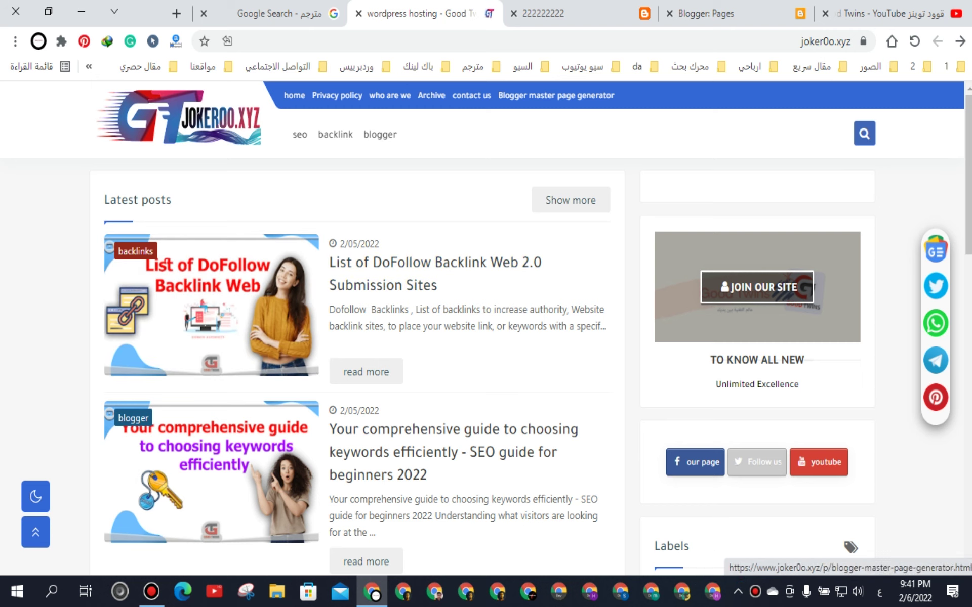
key("ctrl+l")
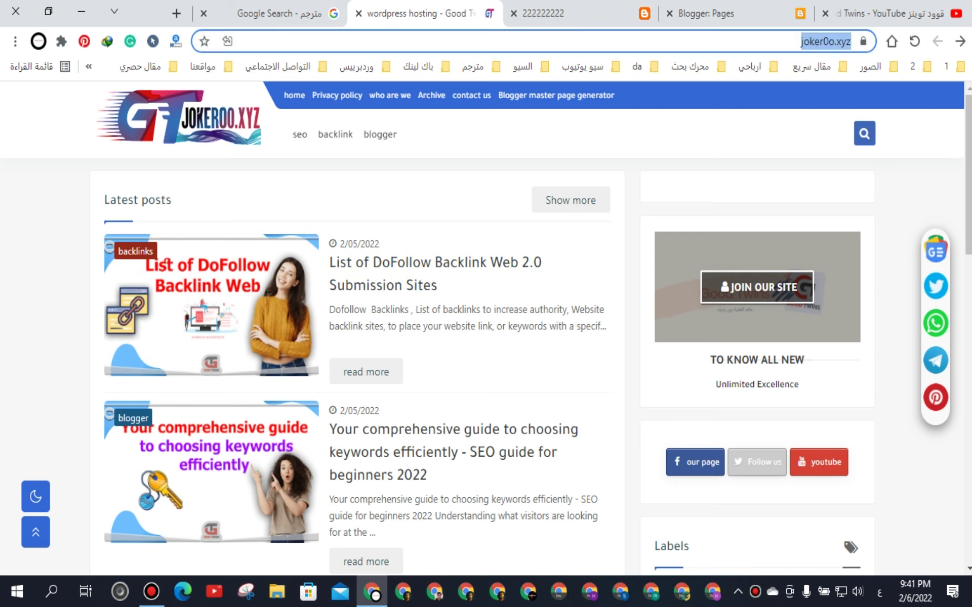
left_click(555, 95)
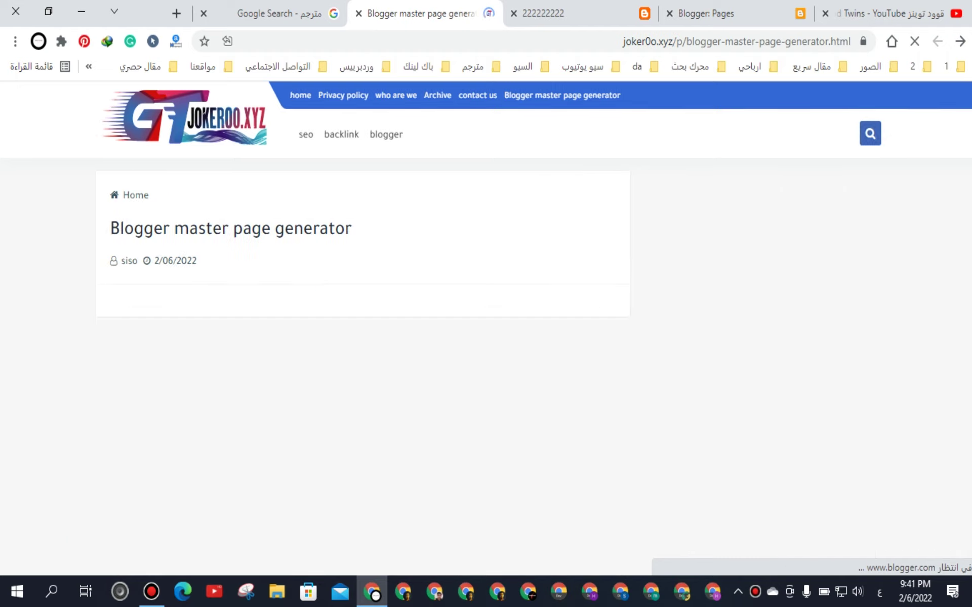
Step: Copy the contact-us page code from the Seo Plus codes section of the page generator
scroll(481, 367, "down", 2)
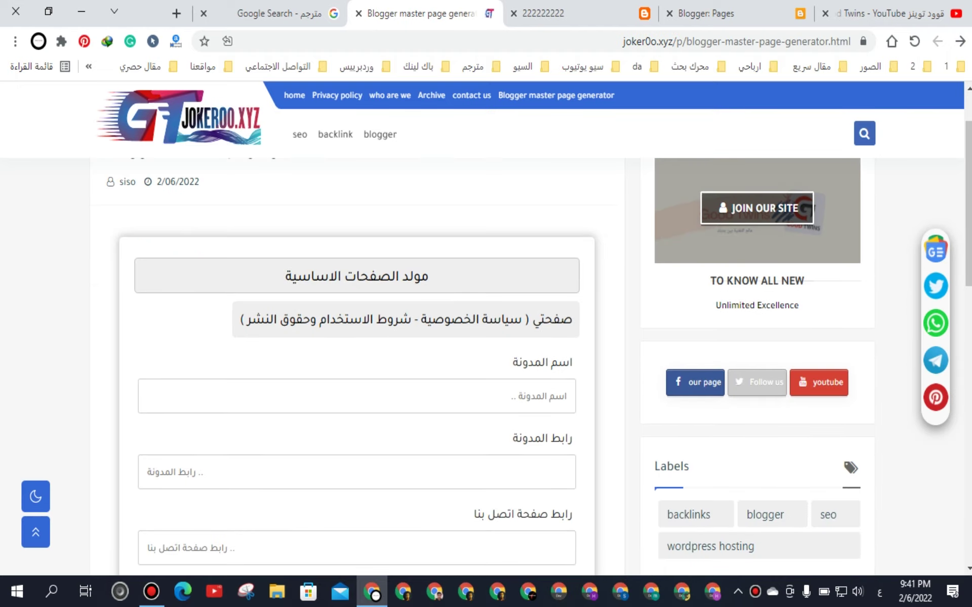
scroll(356, 364, "down", 3)
scroll(357, 365, "down", 2)
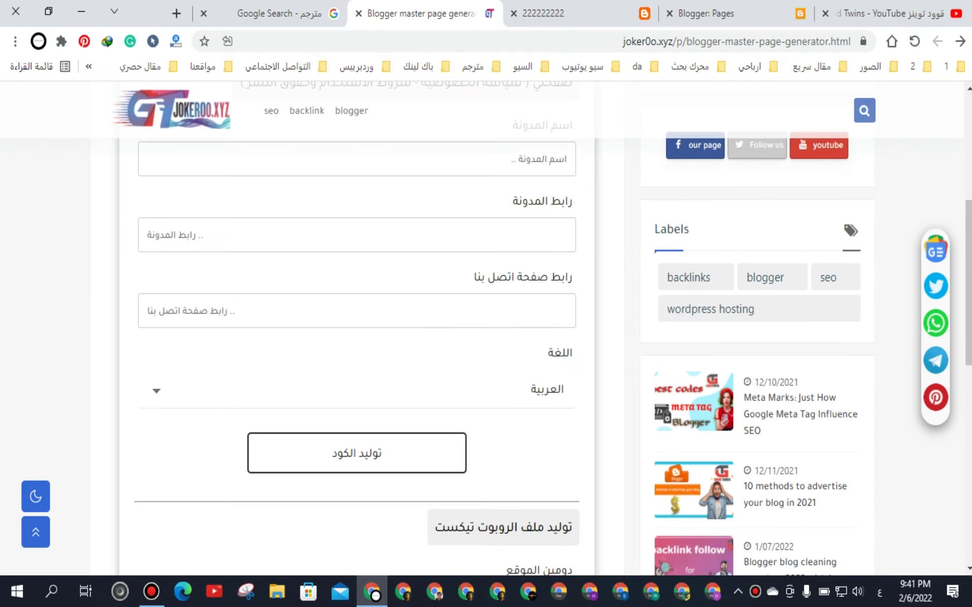
scroll(356, 364, "up", 2)
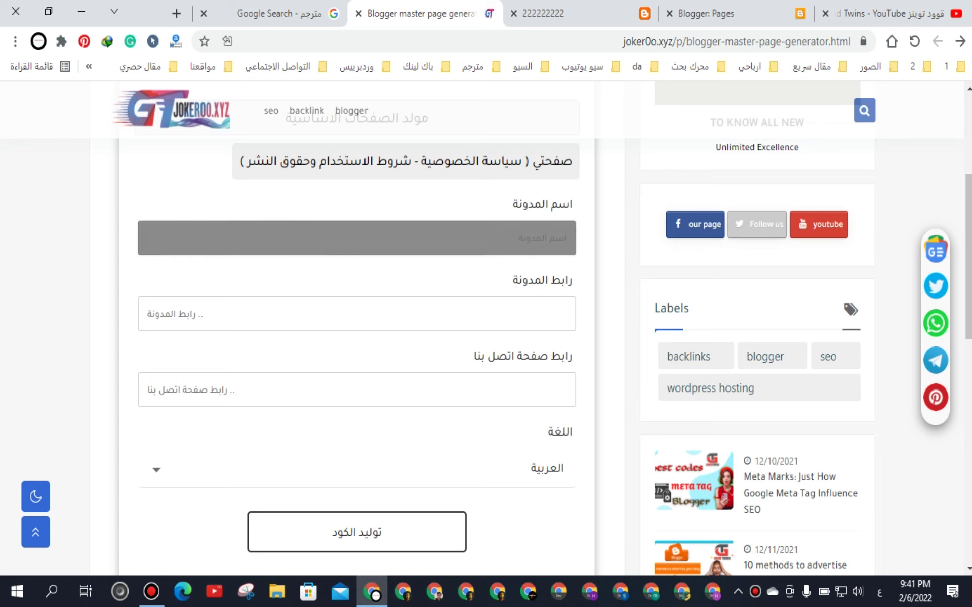
scroll(357, 364, "down", 7)
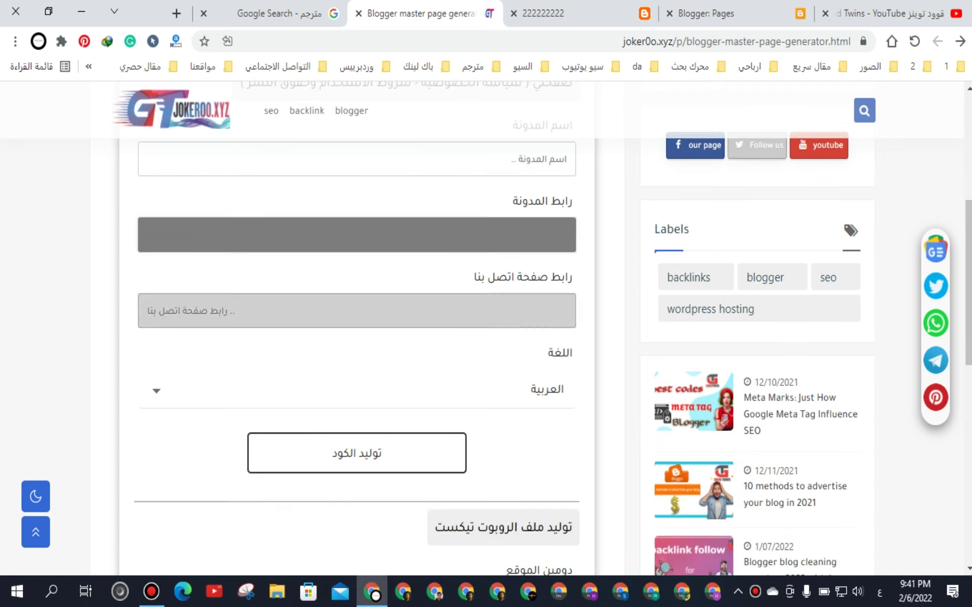
scroll(357, 329, "down", 7)
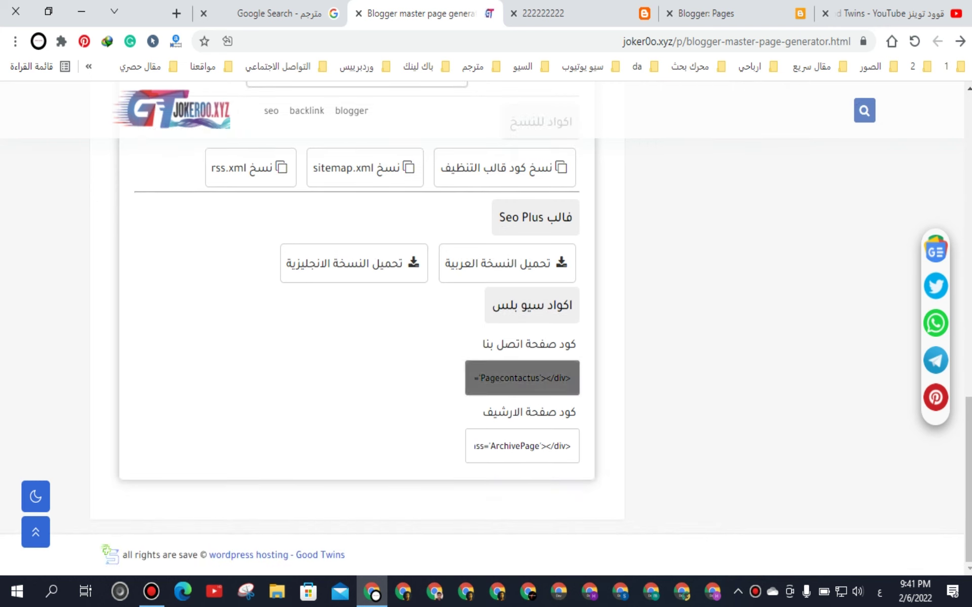
left_click(527, 377)
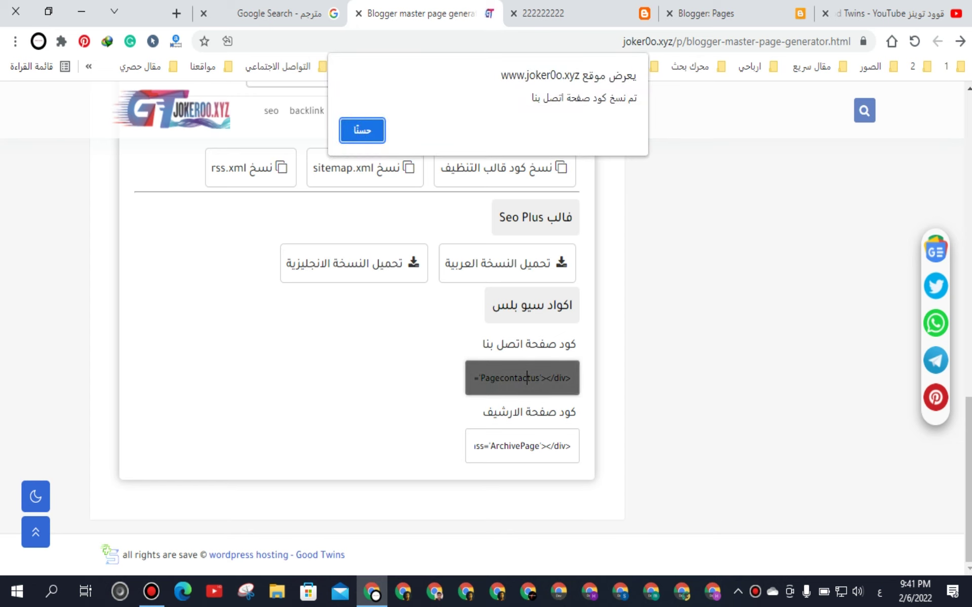
left_click(362, 130)
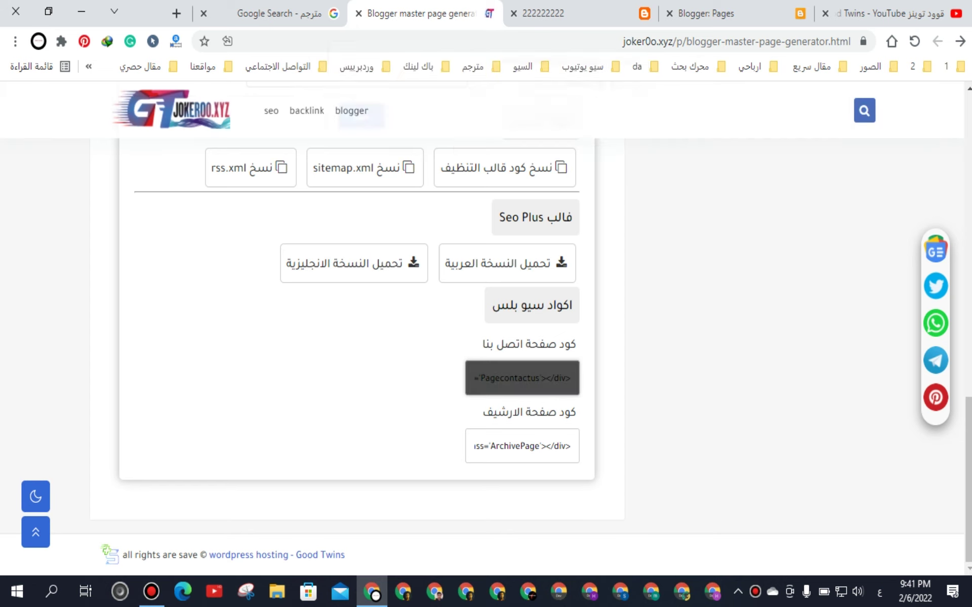
Step: Switch to Blogger, create a new page, and paste the contact-us code into it in HTML view
left_click(734, 13)
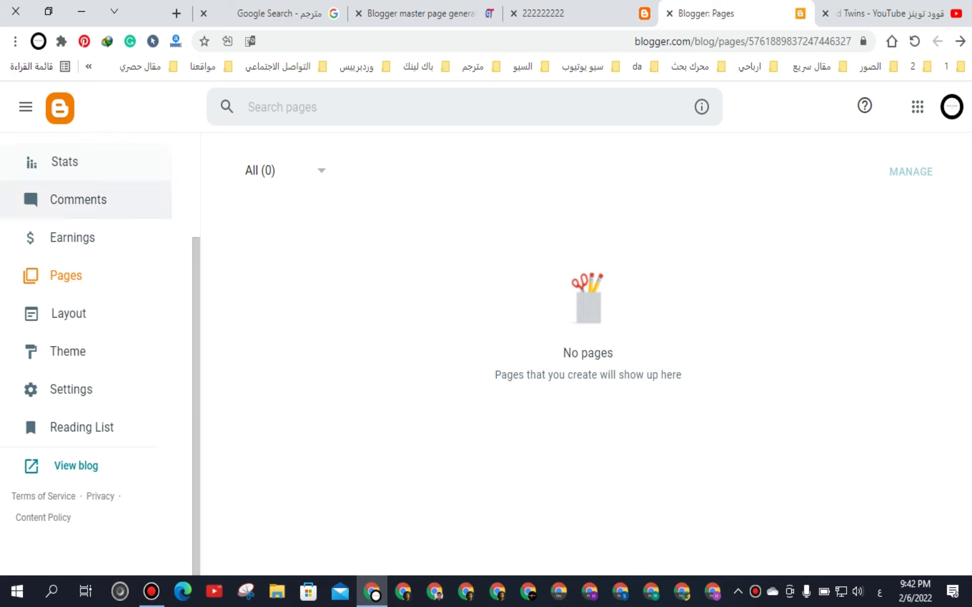
scroll(101, 354, "up", 3)
left_click(58, 201)
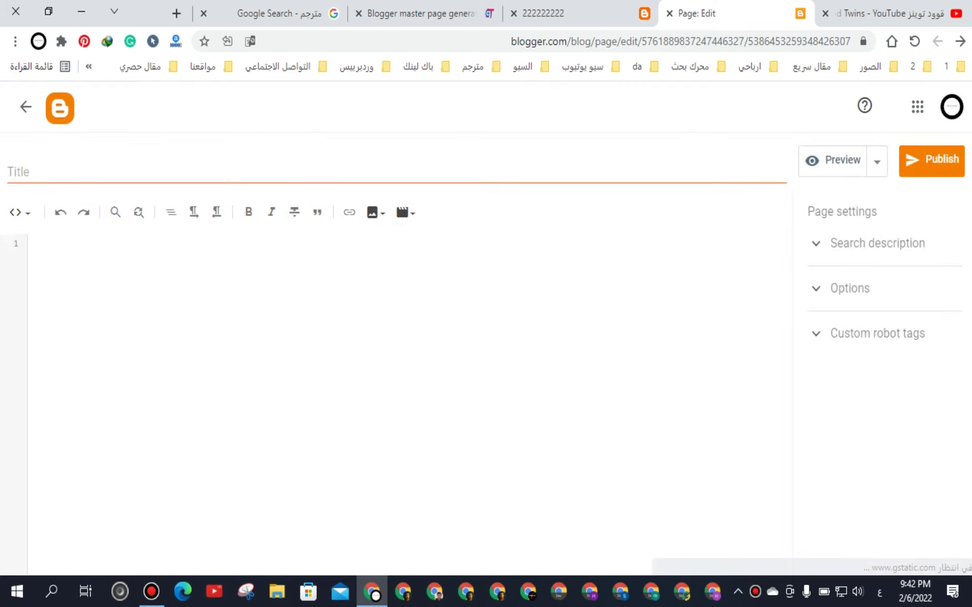
left_click(20, 213)
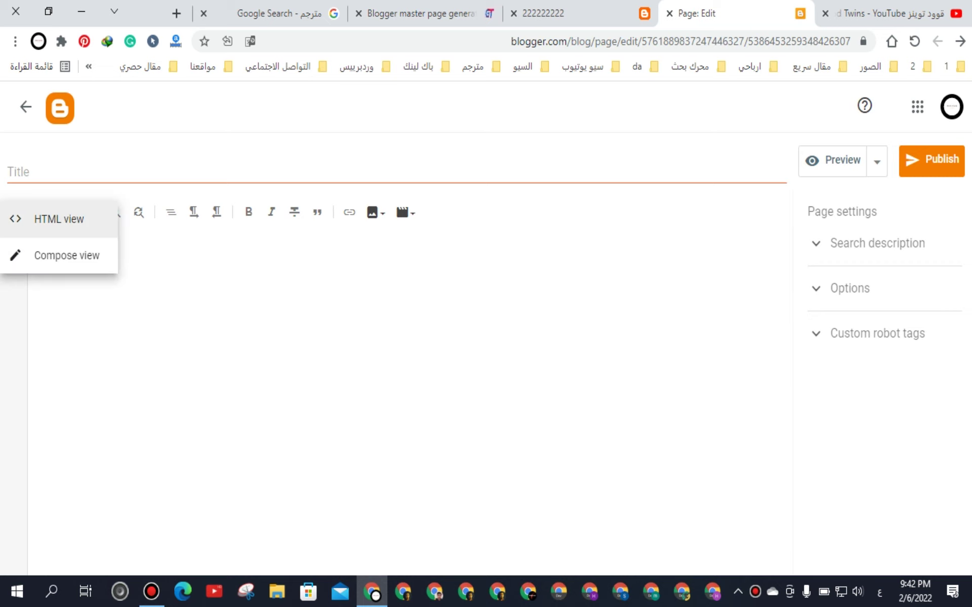
left_click(54, 220)
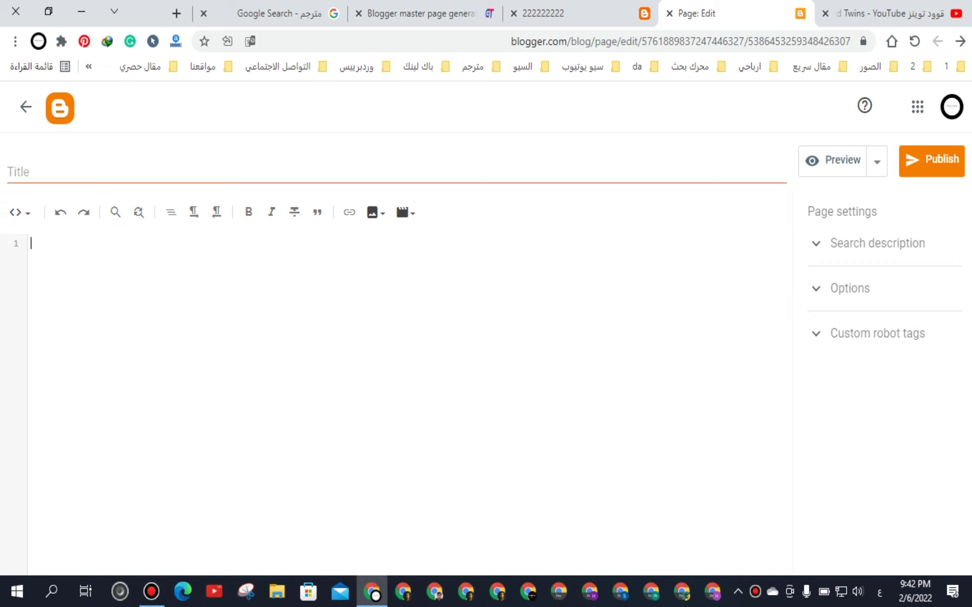
right_click(191, 243)
left_click(101, 360)
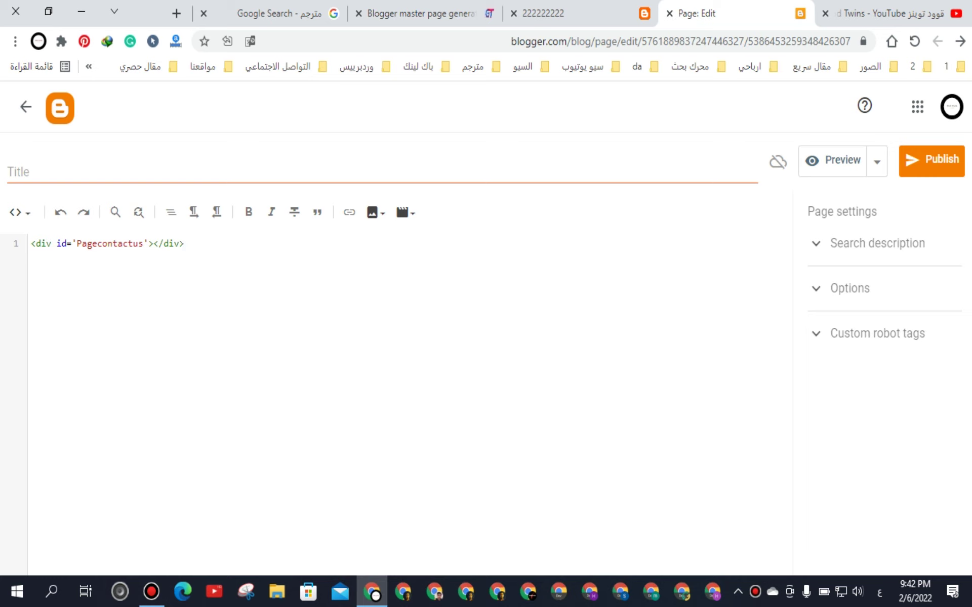
Step: Copy the word "contactus" from the page code and paste it as the page title
left_click_drag(97, 243, 143, 244)
right_click(210, 248)
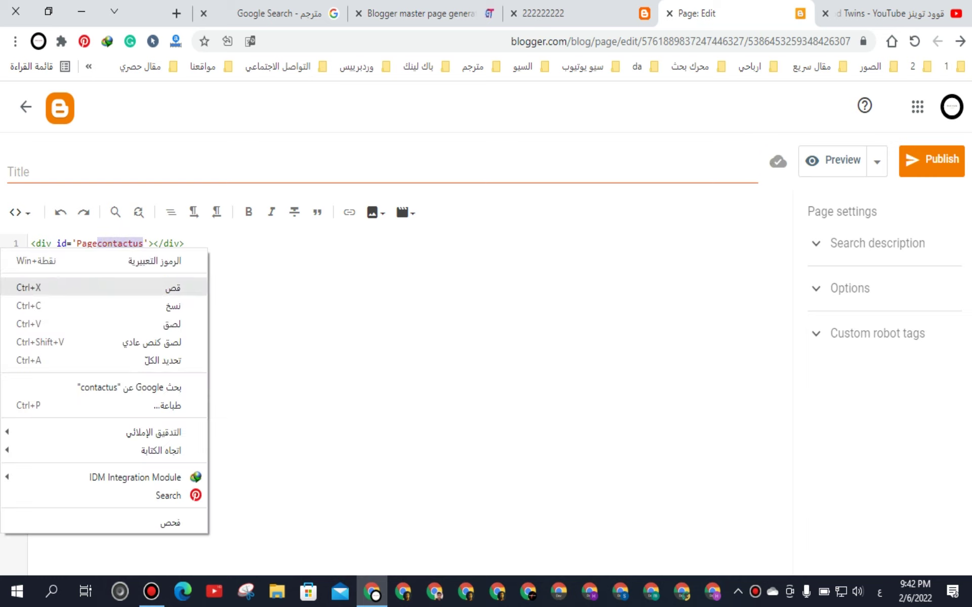
left_click(102, 305)
right_click(188, 172)
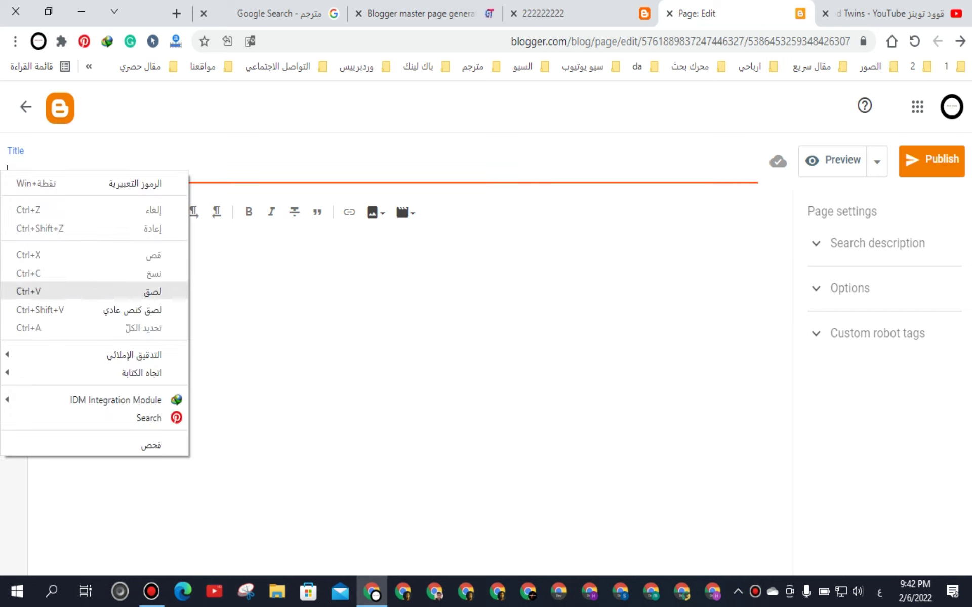
left_click(102, 292)
Step: Set the page's reader comments option to "Do not allow; hide existing"
left_click(848, 288)
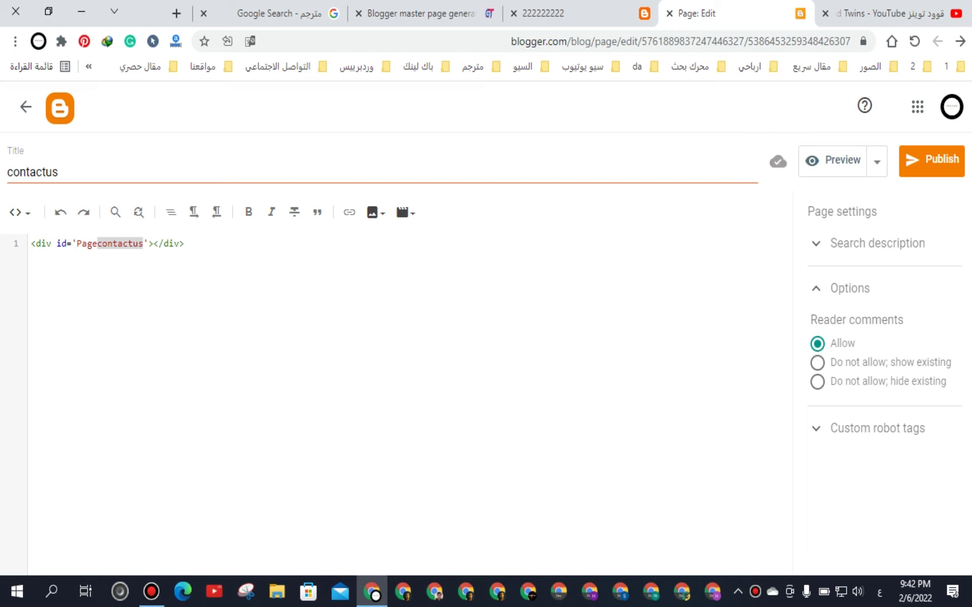
left_click(816, 381)
left_click(849, 288)
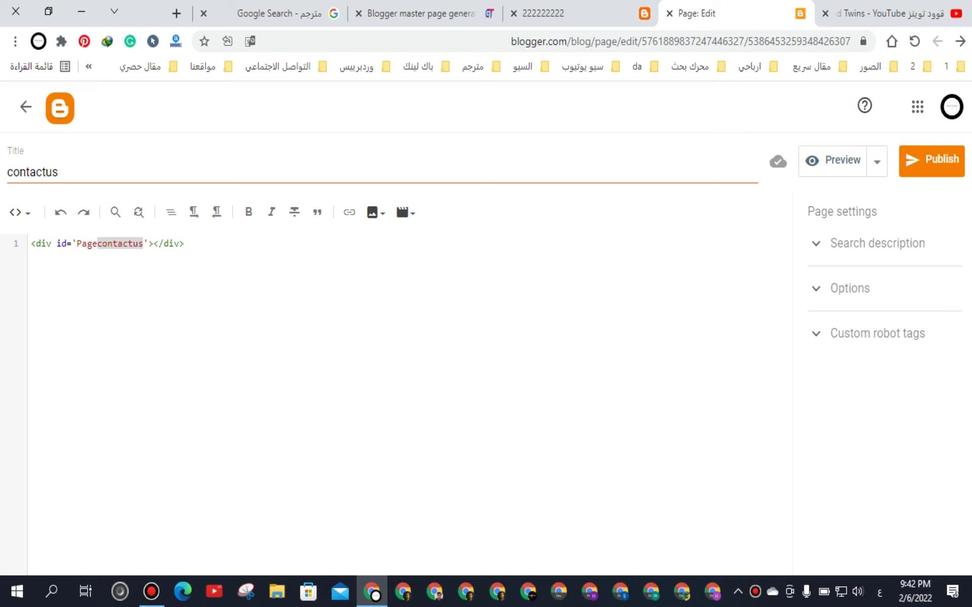
Step: Replace the page's default custom robot tag with noindex and noodp, and check the selection
left_click(877, 333)
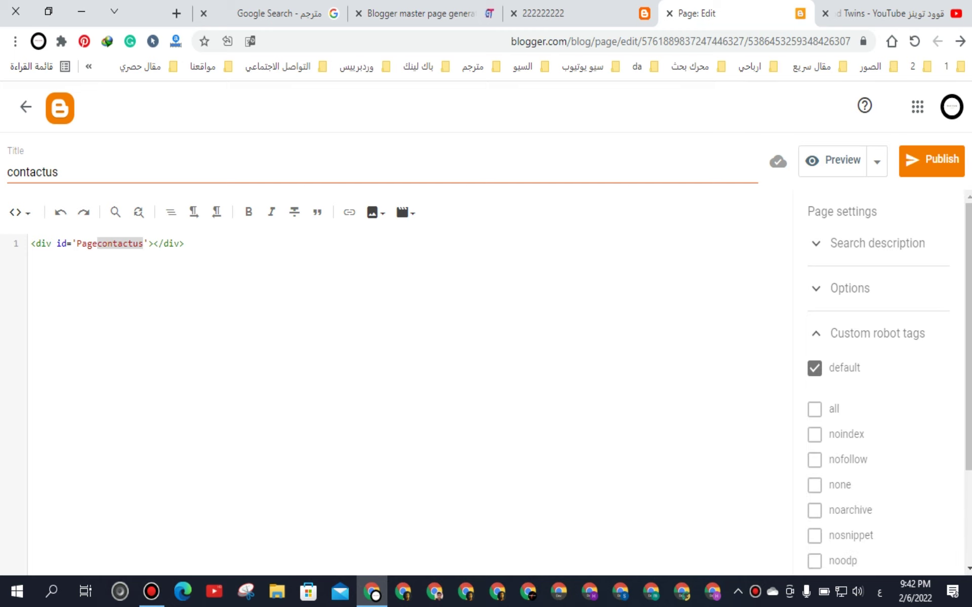
left_click(814, 368)
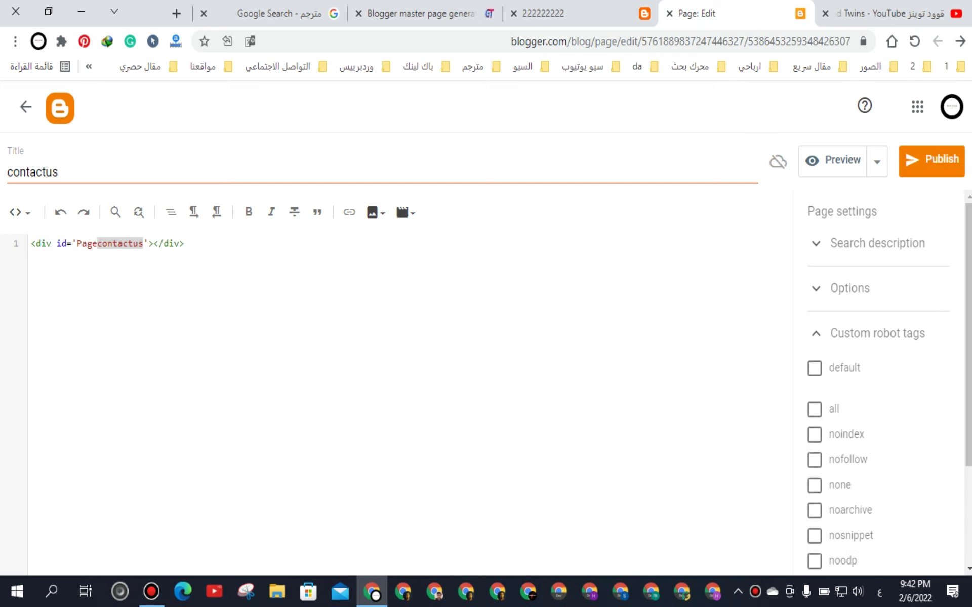
left_click(814, 434)
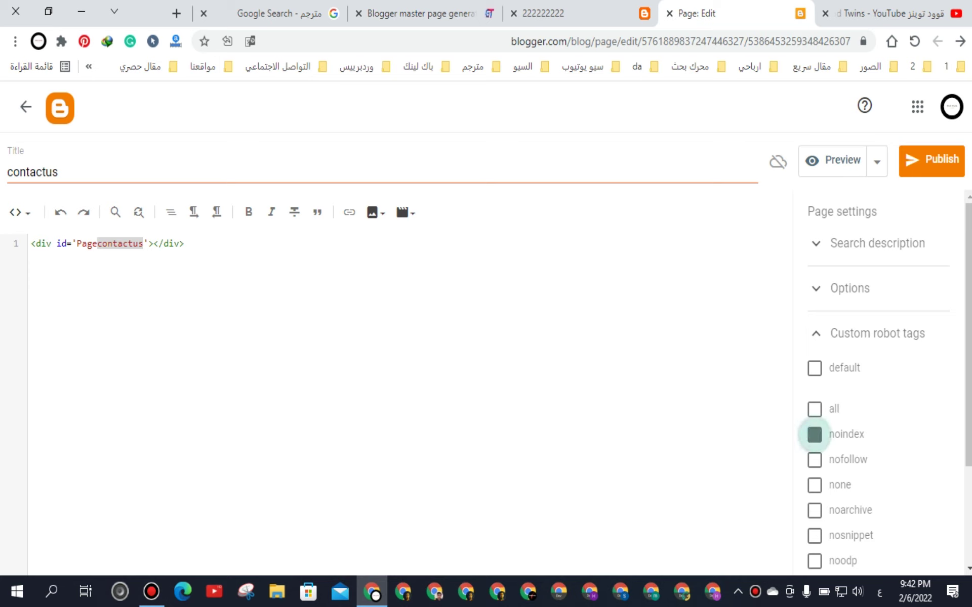
scroll(861, 405, "down", 3)
left_click(814, 420)
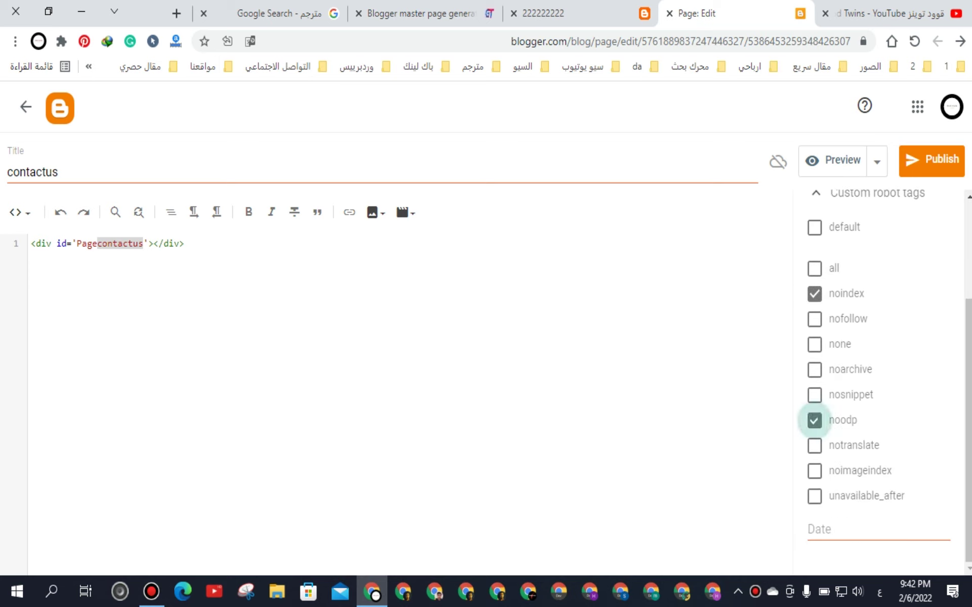
scroll(814, 420, "up", 3)
left_click(816, 333)
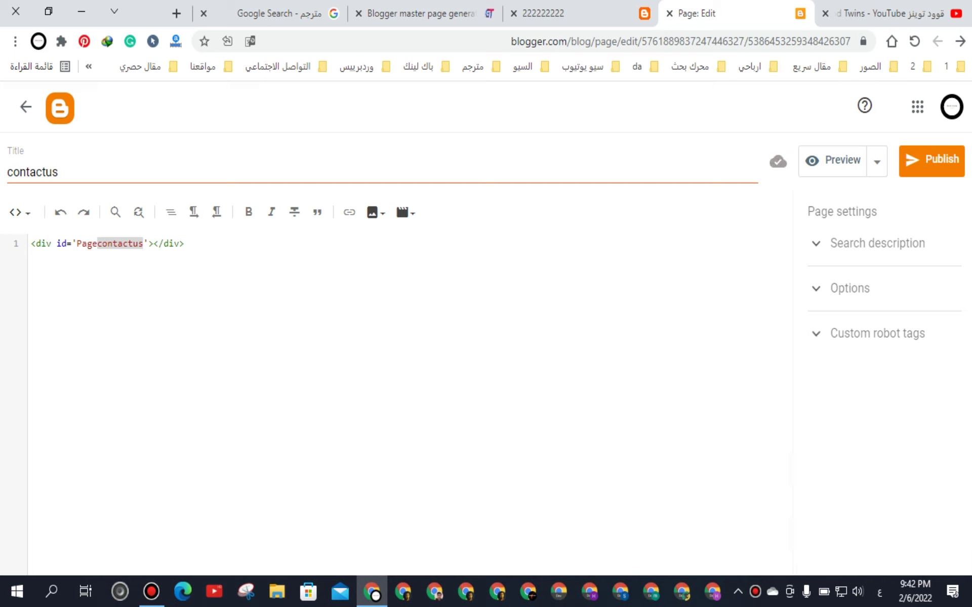
left_click(816, 333)
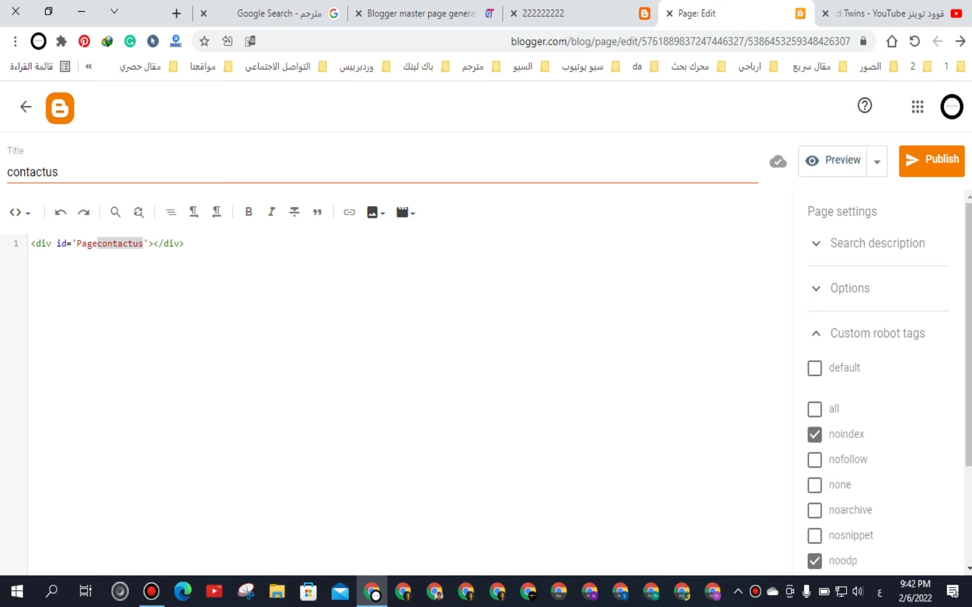
left_click(816, 334)
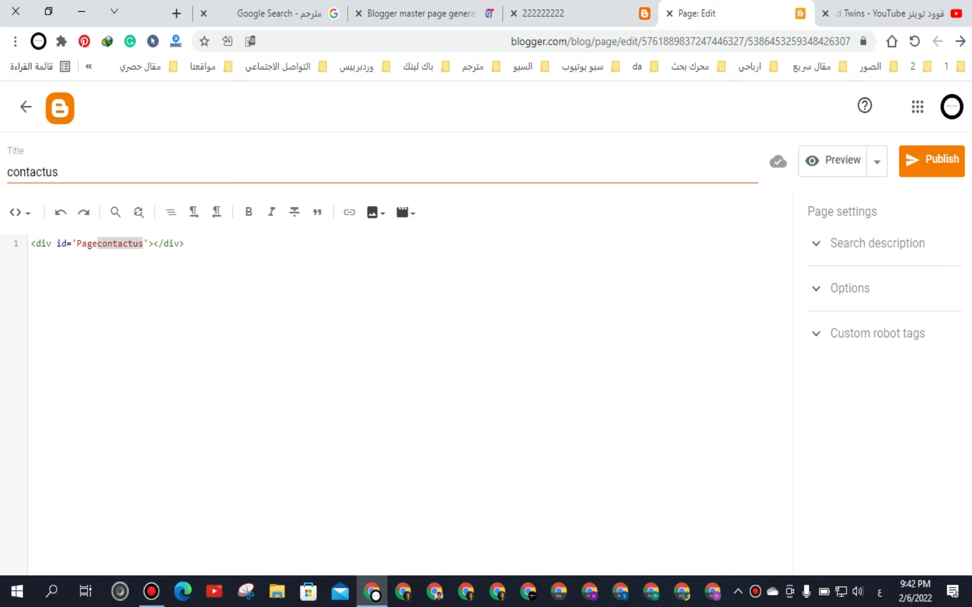
Step: Publish the contactus page and view it on the live blog
left_click(931, 160)
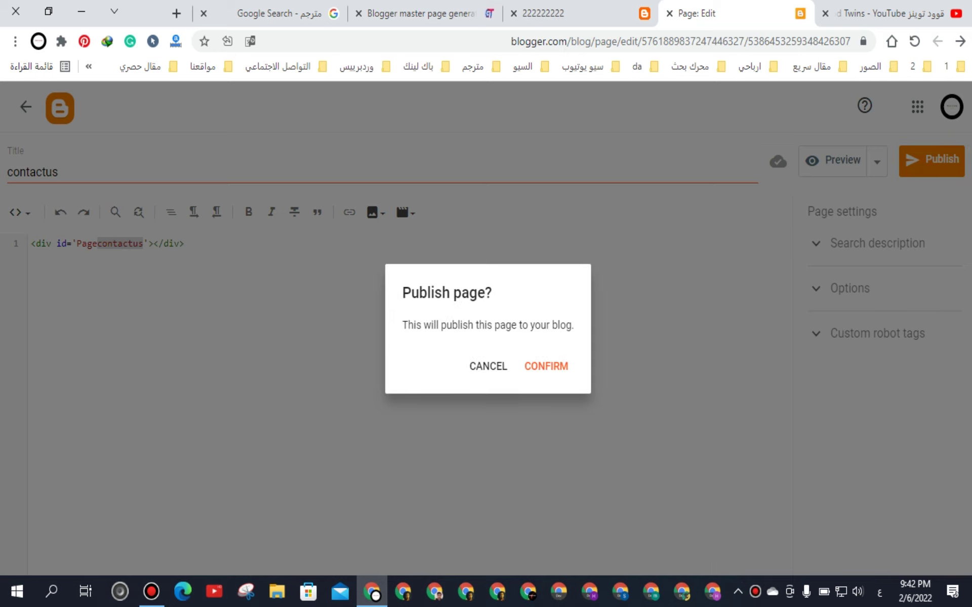
left_click(544, 364)
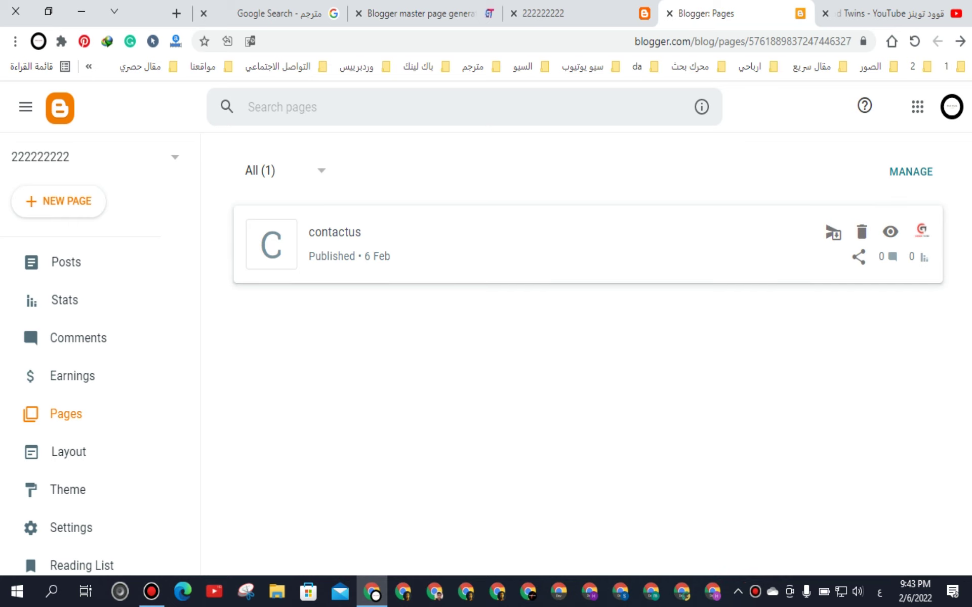
left_click(890, 232)
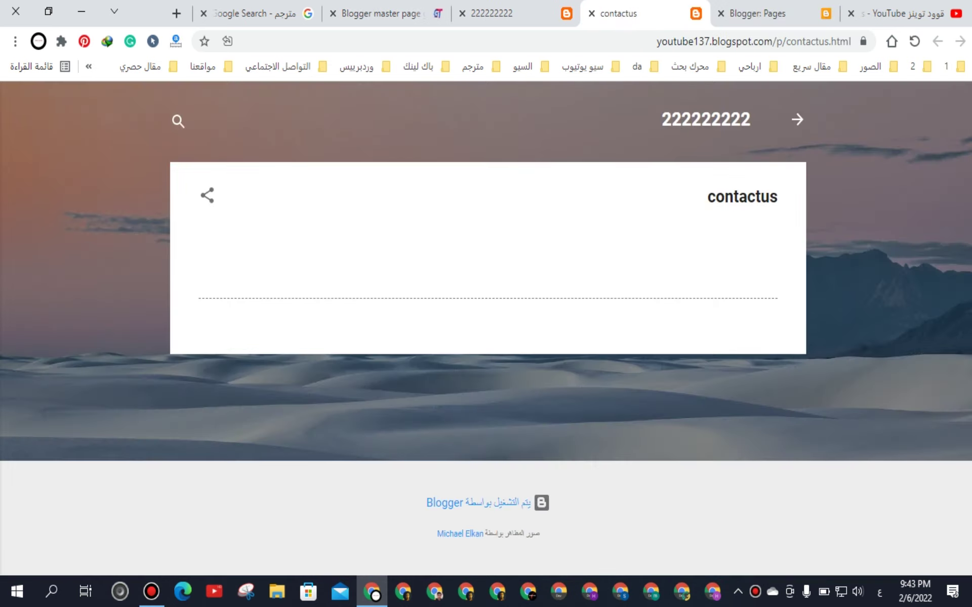
left_click(591, 13)
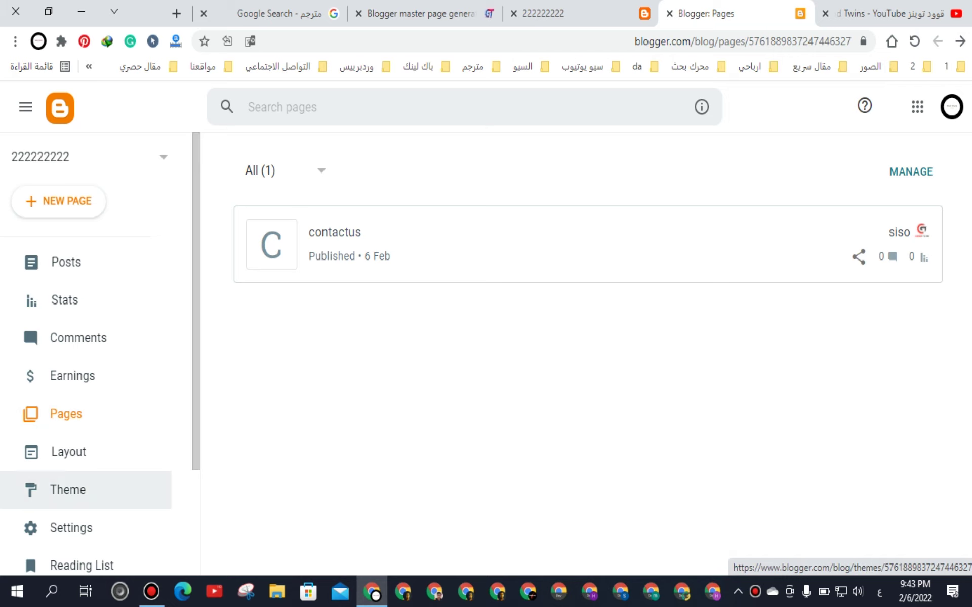
Step: Open the blog's theme gallery and apply the Contempo Light theme
left_click(67, 489)
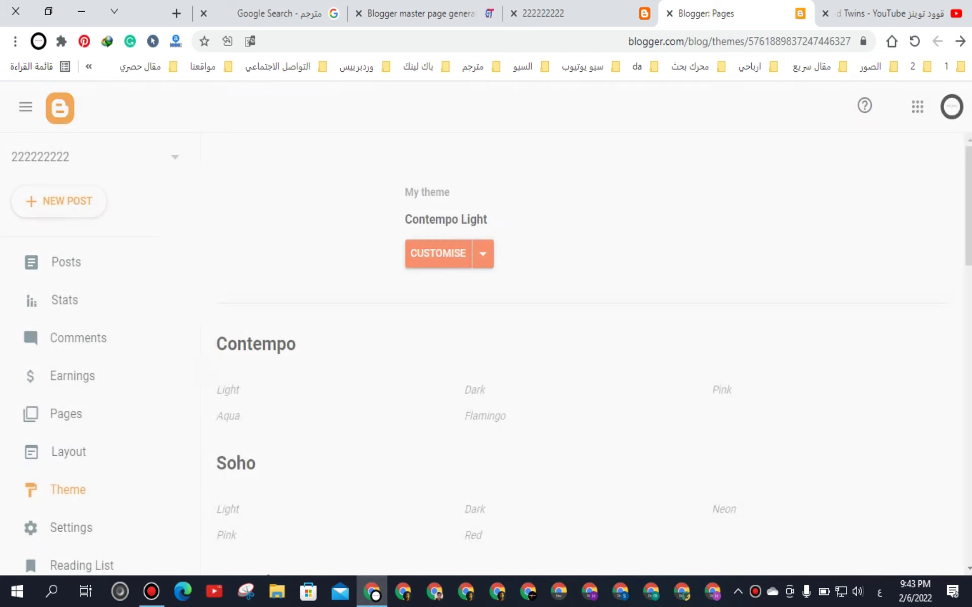
scroll(334, 354, "down", 4)
left_click(334, 354)
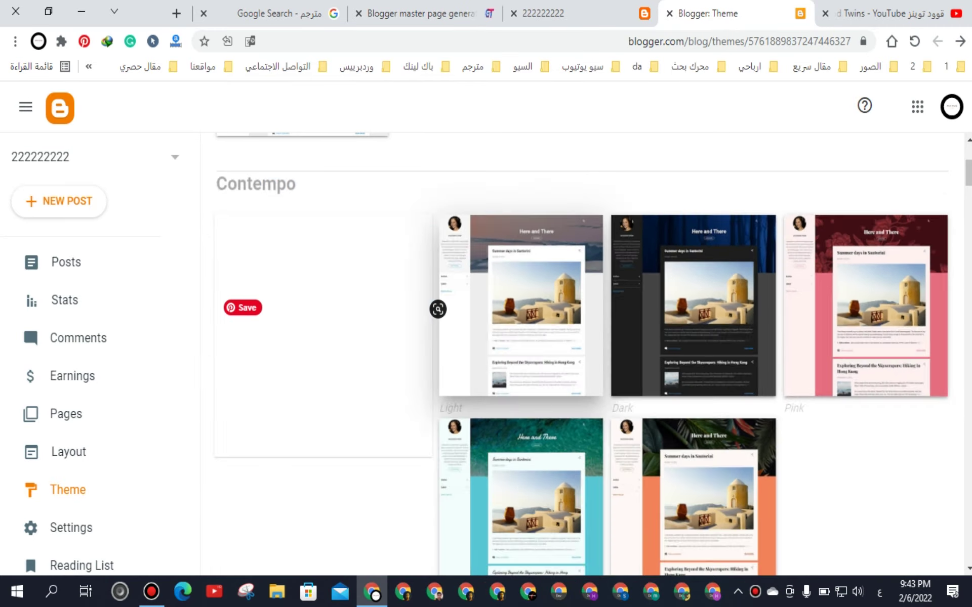
scroll(334, 355, "down", 5)
scroll(334, 456, "down", 2)
left_click(389, 248)
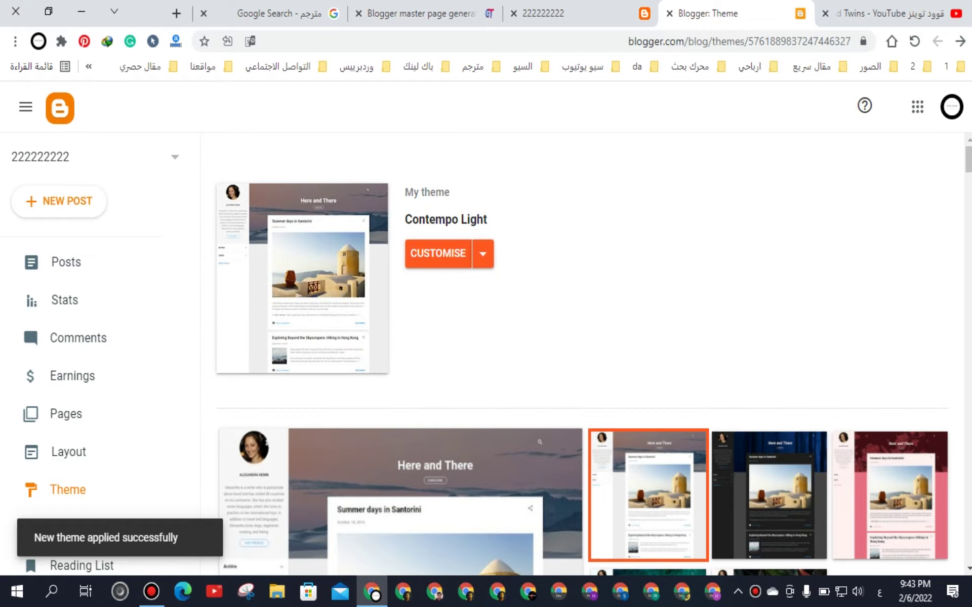
Step: Open the theme's HTML for editing and delete all of its code
left_click(482, 254)
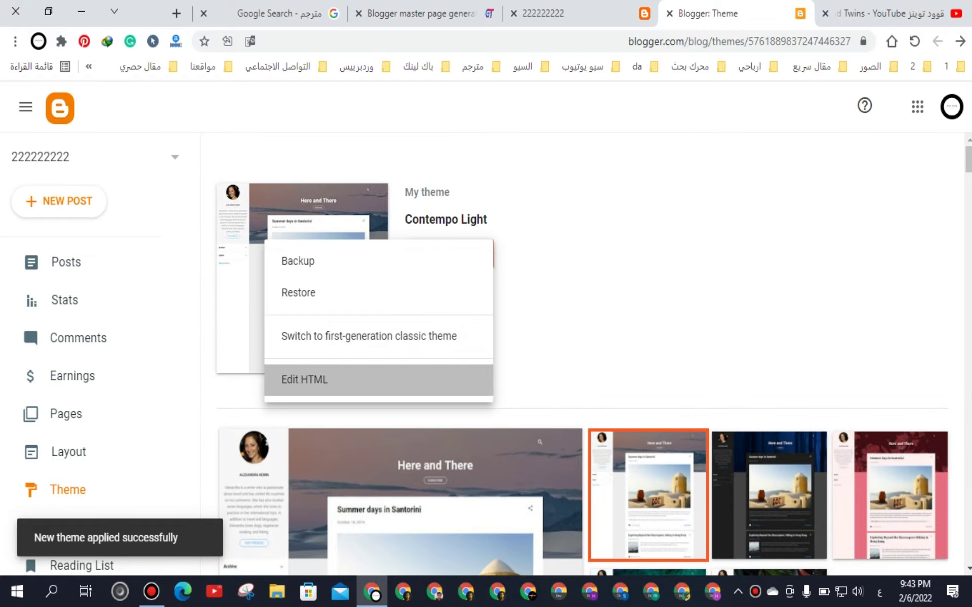
left_click(378, 380)
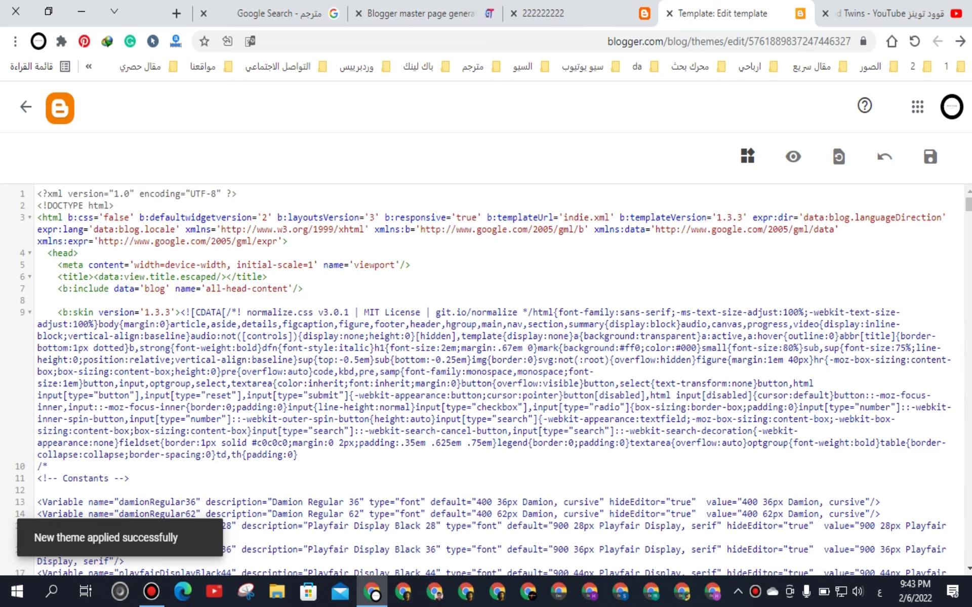
key("ctrl+q")
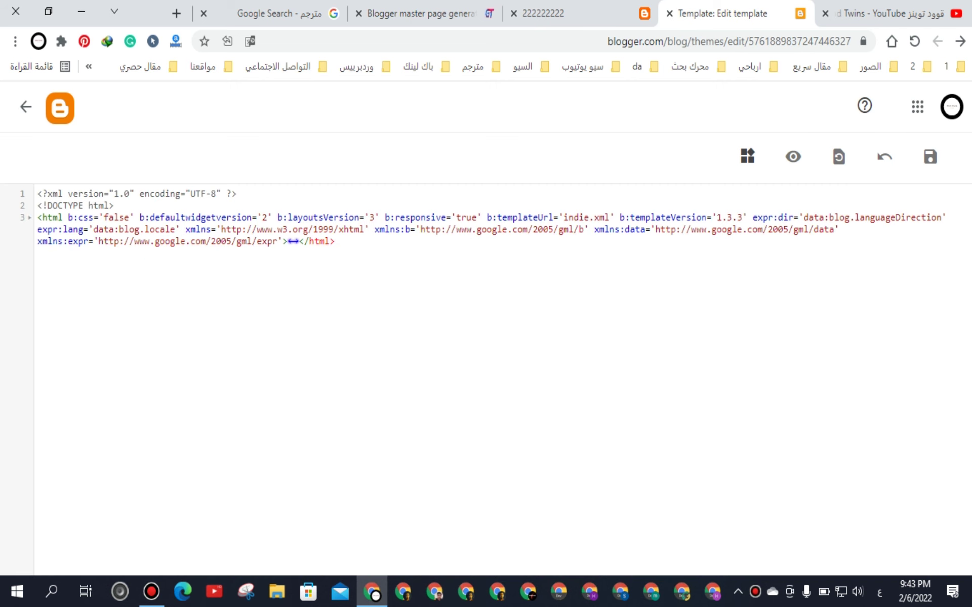
key("ctrl+a")
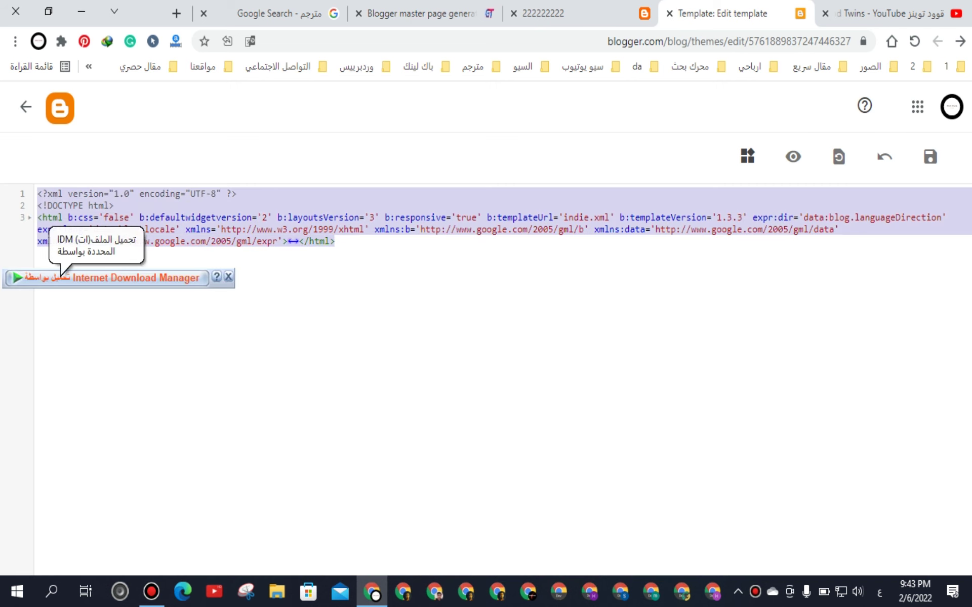
key("Delete")
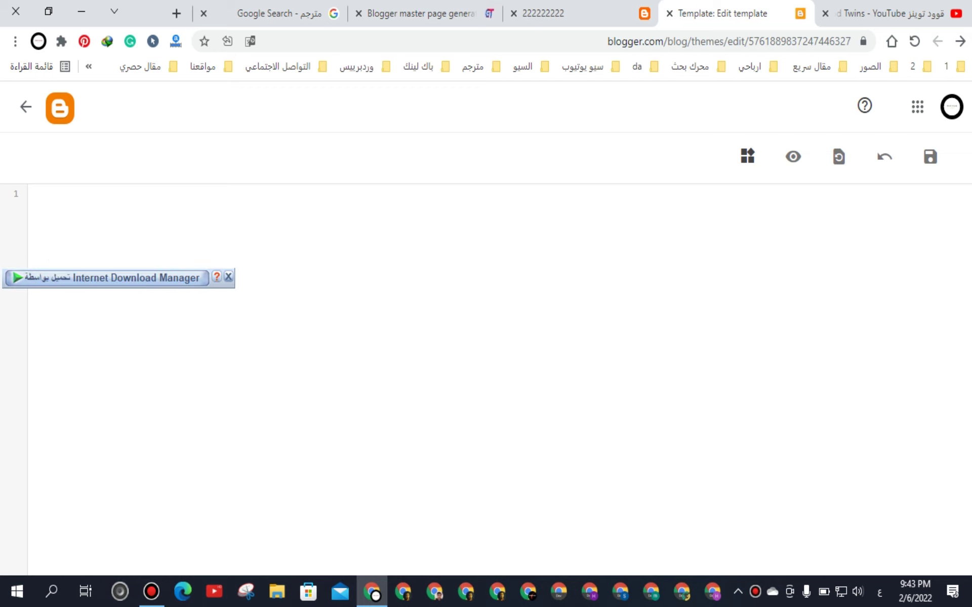
left_click(228, 277)
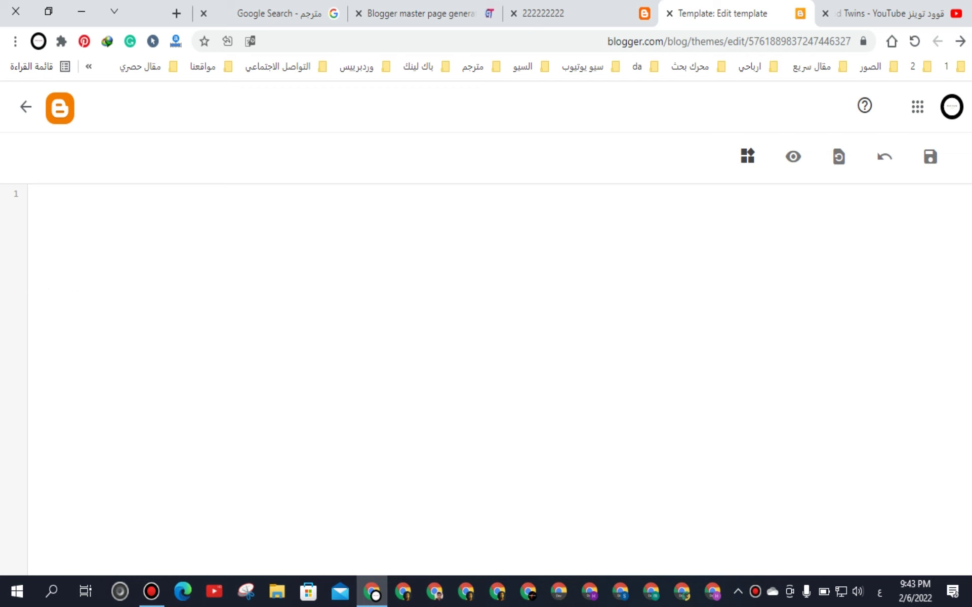
Step: Copy the cleaning template code from the Blogger master page generator and dismiss the confirmation
left_click(421, 13)
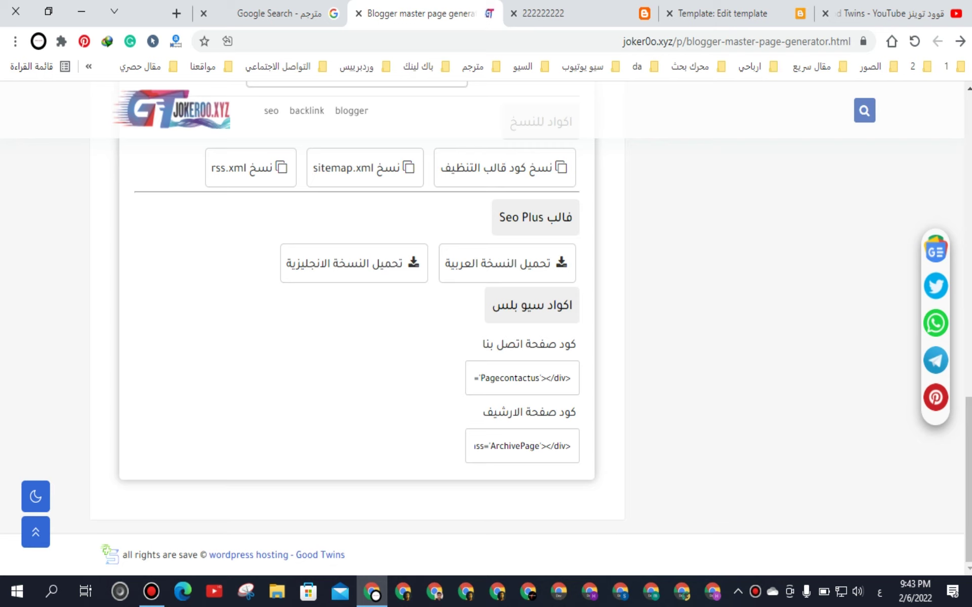
scroll(356, 329, "up", 2)
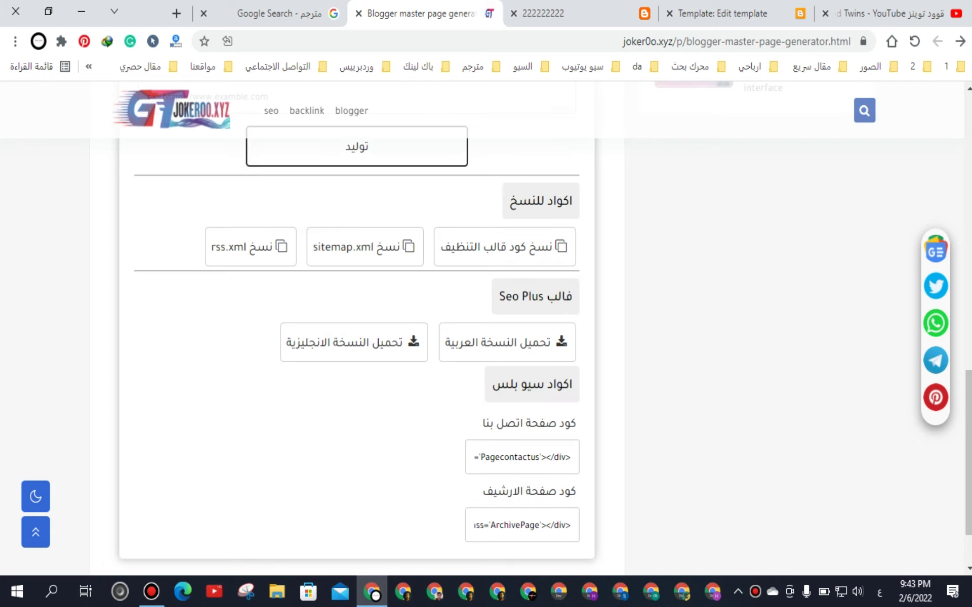
left_click(504, 247)
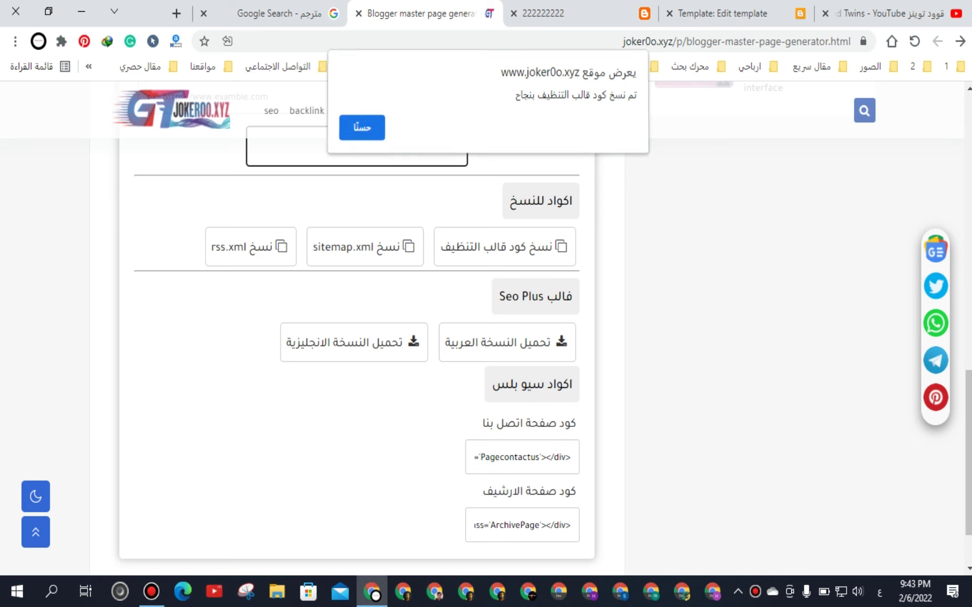
key("Return")
Step: Paste the cleaning template code into the empty theme HTML editor and save the theme
key("ctrl+shift+Tab")
key("ctrl+shift+Tab")
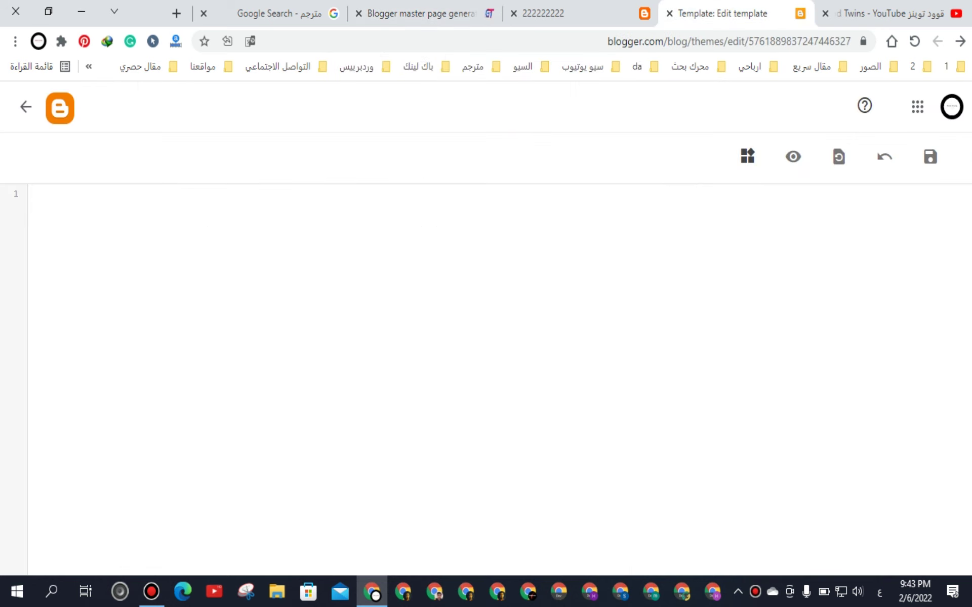
right_click(198, 286)
left_click(101, 405)
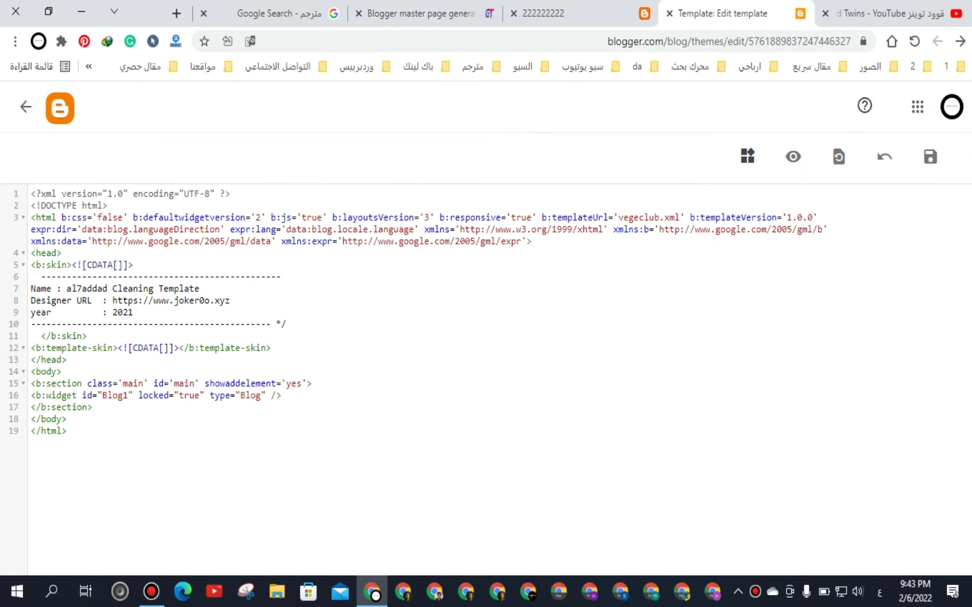
left_click(930, 157)
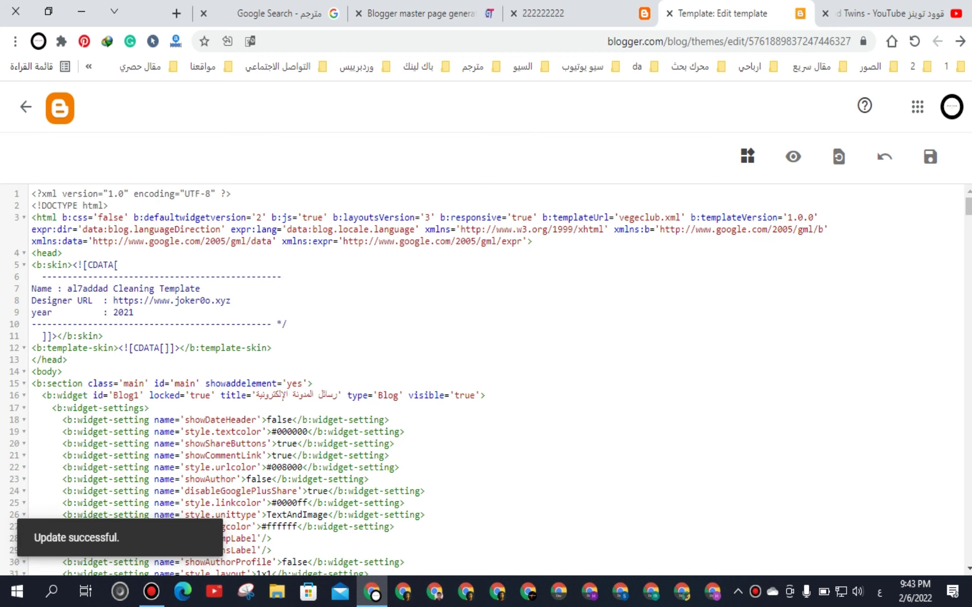
Step: Collapse the saved cleaning template's html block and delete all the code from the theme editor
left_click(24, 217)
left_click_drag(32, 193, 579, 241)
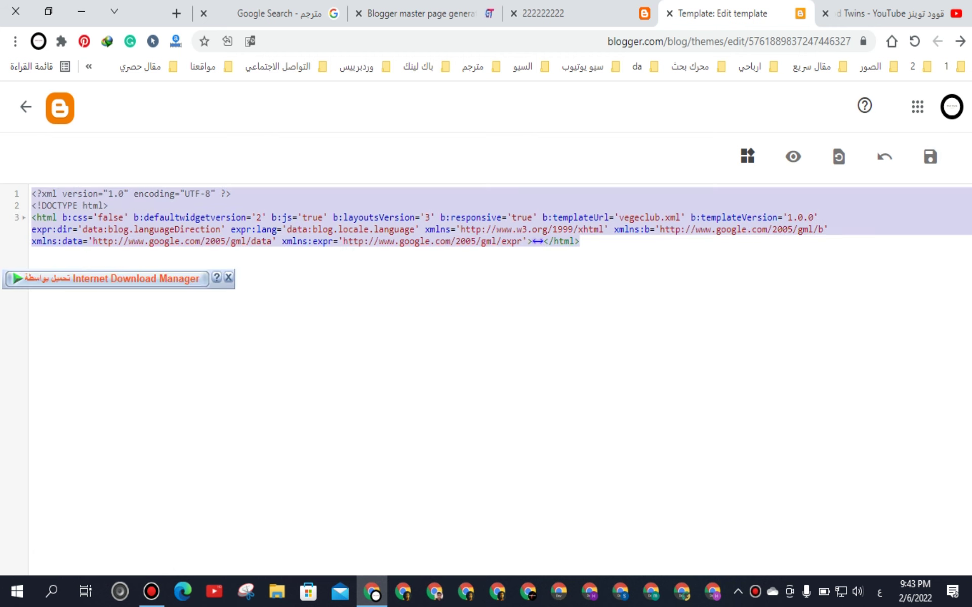
key("BackSpace")
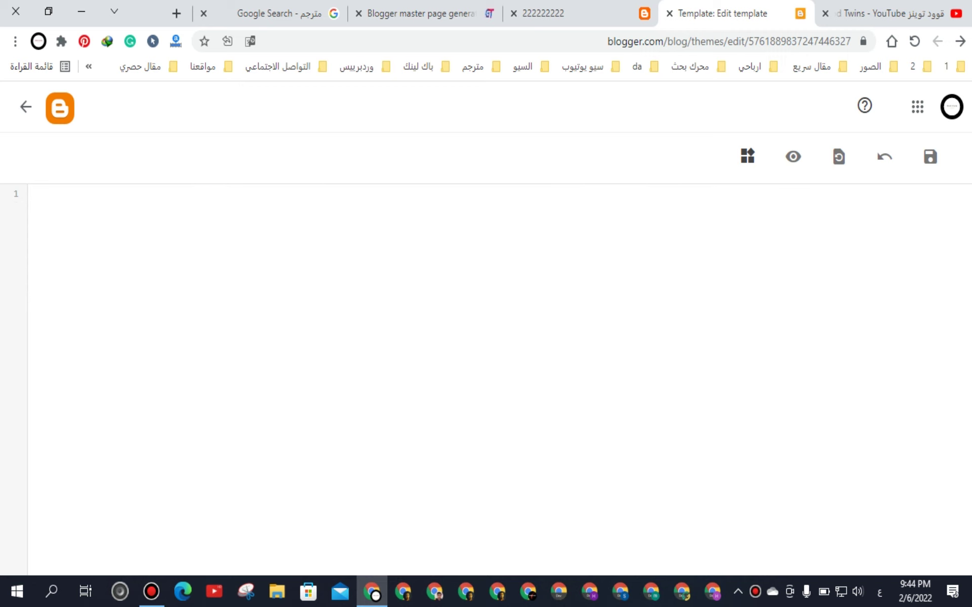
Step: Open the Arabic version text file of the Seoplus V5 Free template, copy all its code and minimize the file windows
left_click(415, 13)
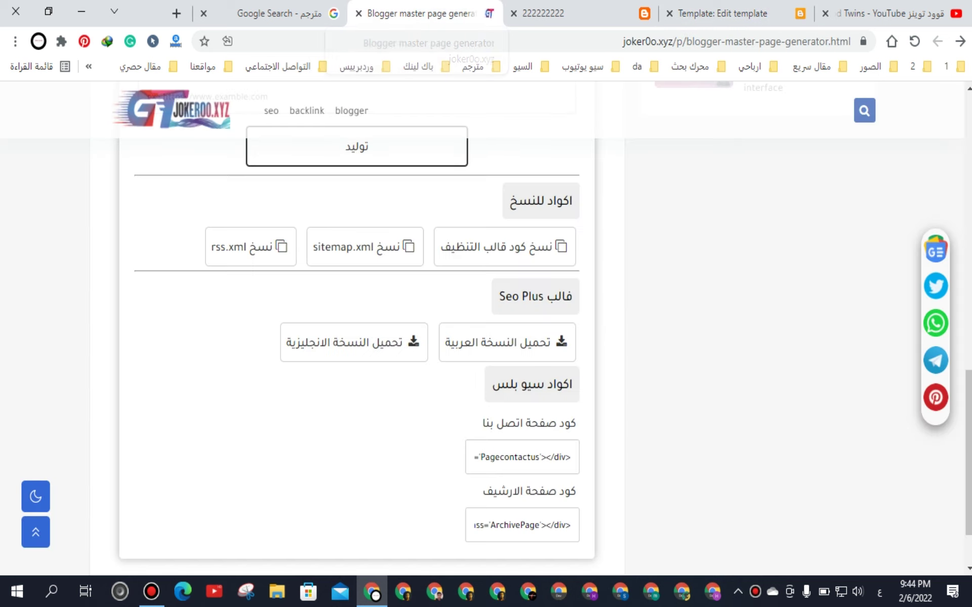
scroll(354, 324, "down", 2)
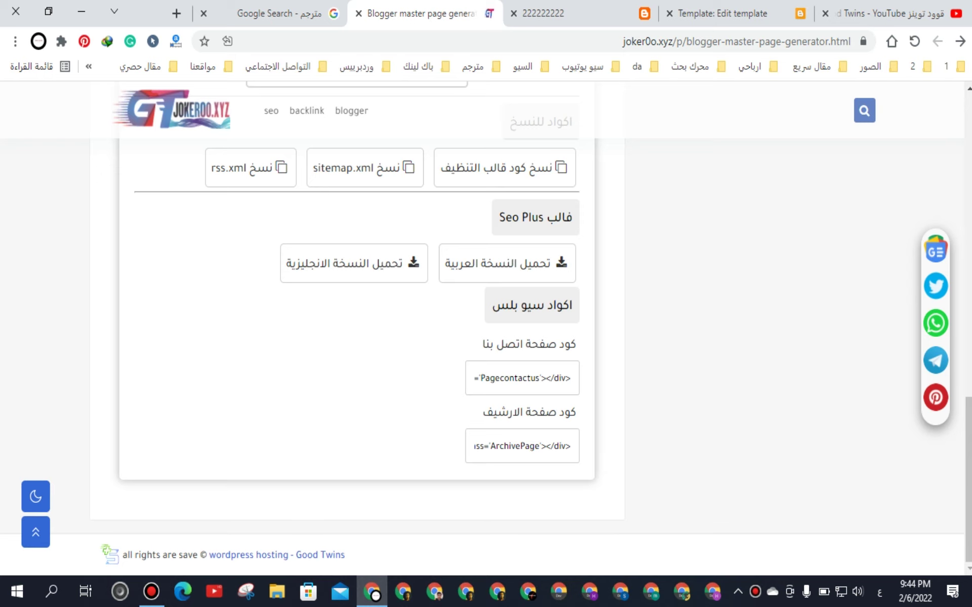
scroll(356, 329, "up", 1)
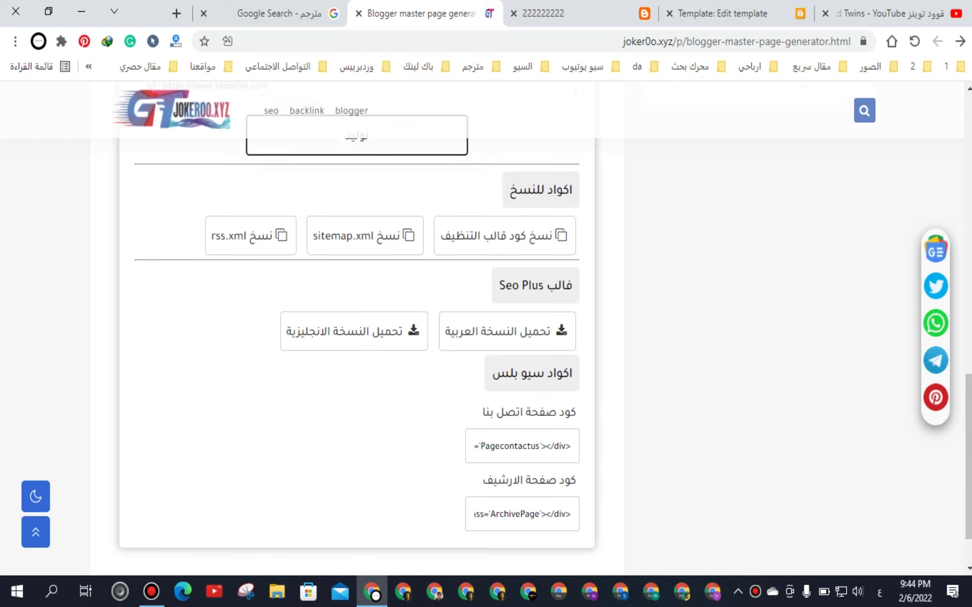
scroll(356, 329, "down", 1)
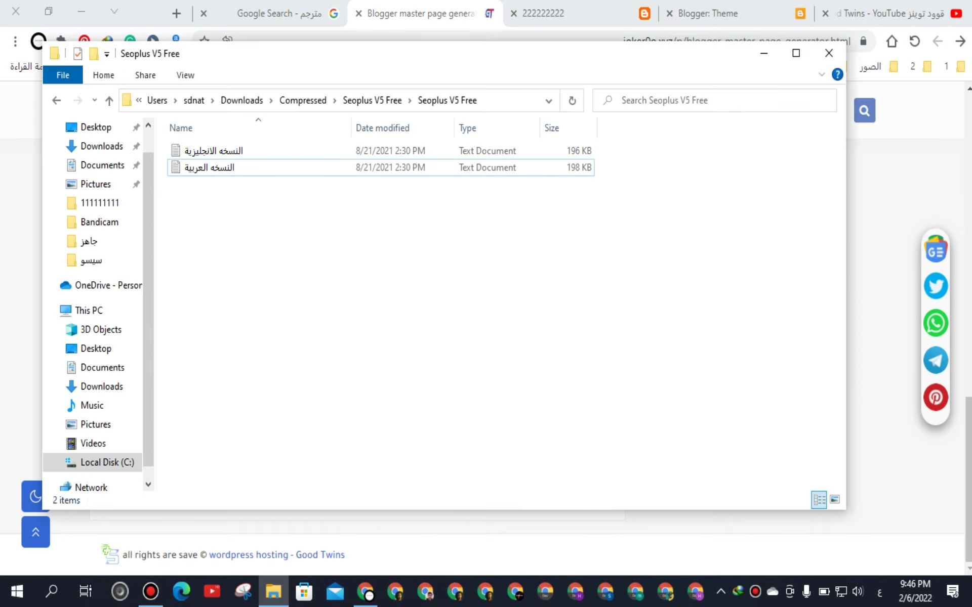
double_click(209, 167)
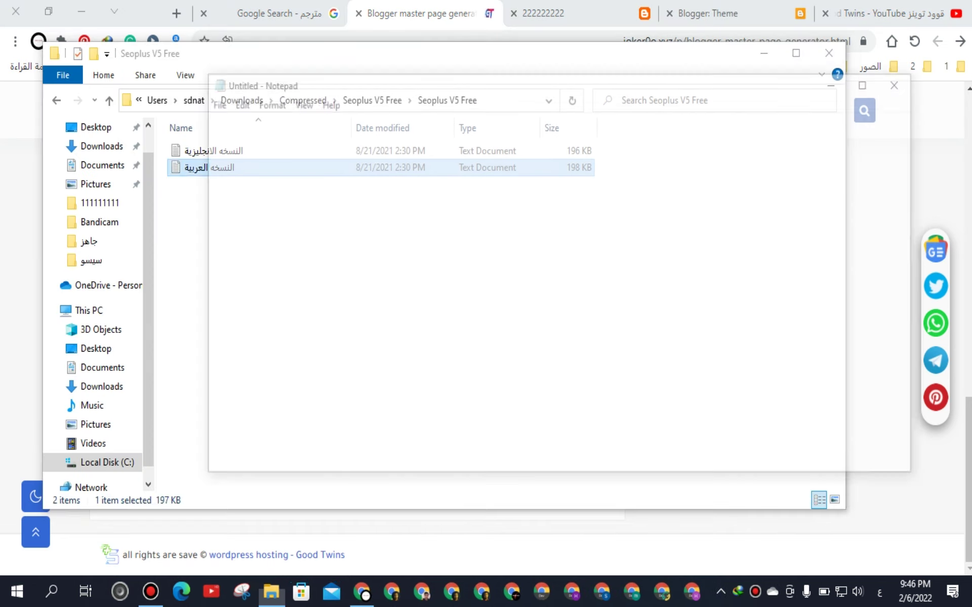
right_click(313, 173)
left_click(354, 217)
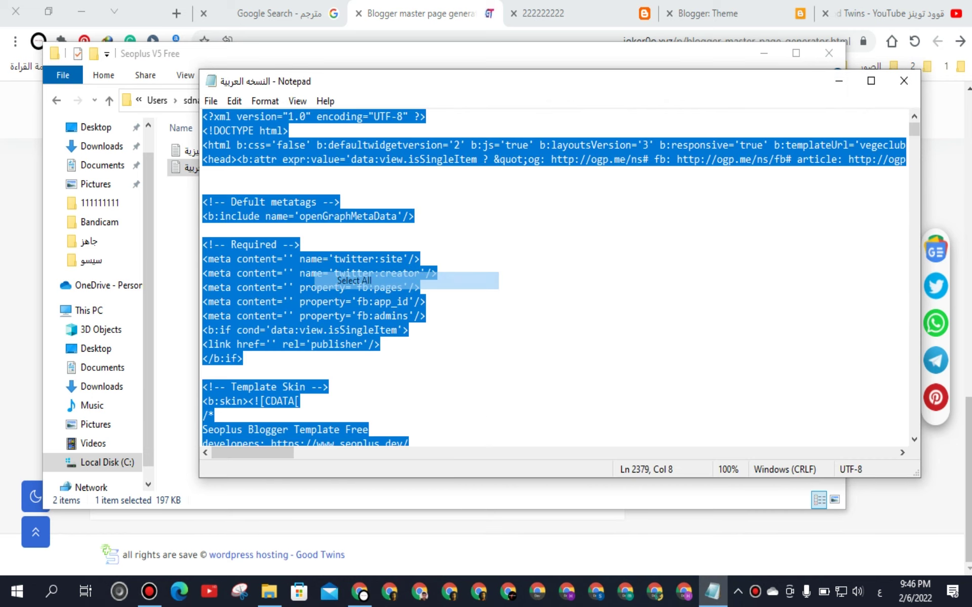
right_click(352, 135)
left_click(387, 186)
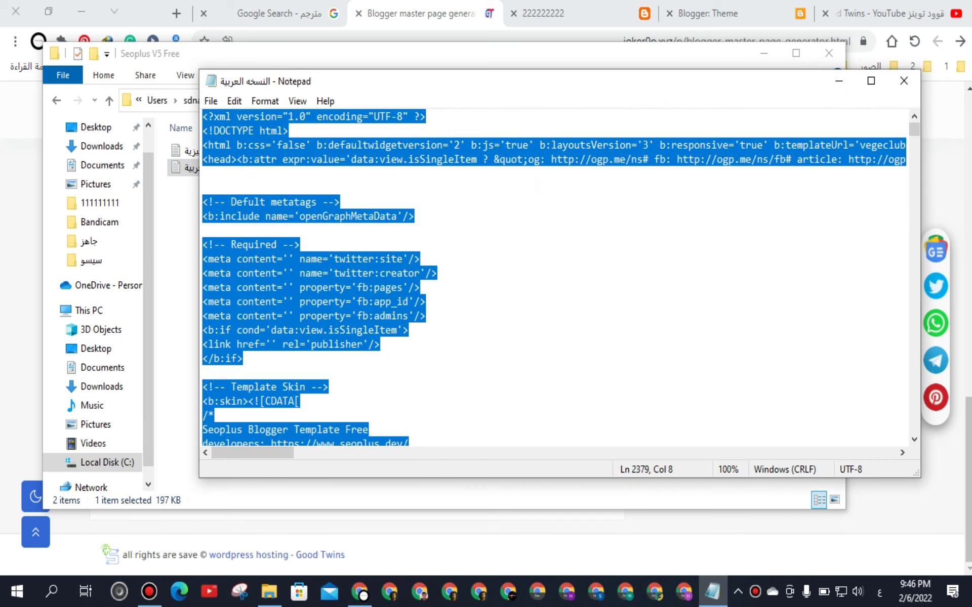
left_click(838, 81)
left_click(764, 53)
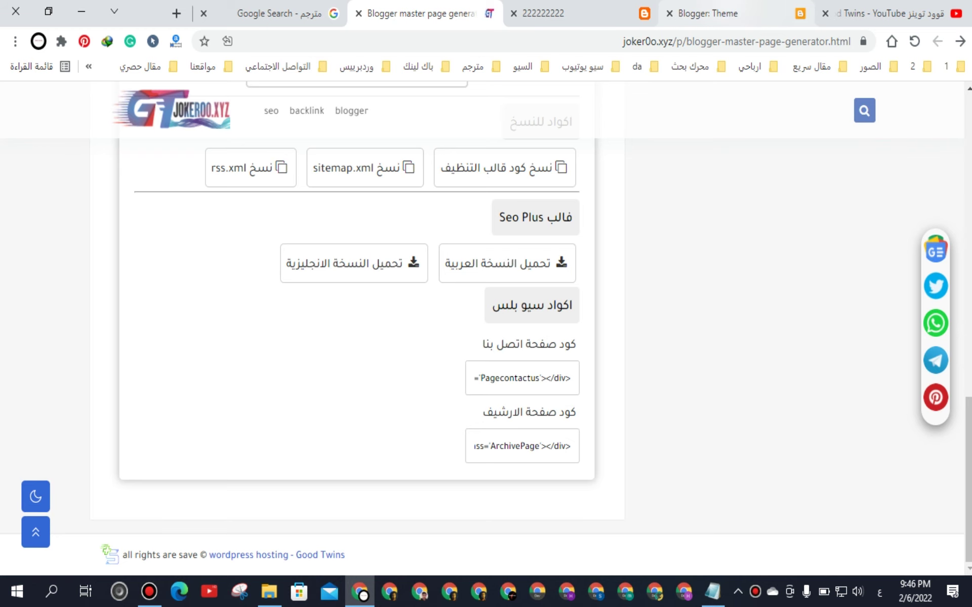
Step: Paste the copied Seoplus template code into the blog's theme HTML editor and save it
left_click(753, 14)
right_click(53, 277)
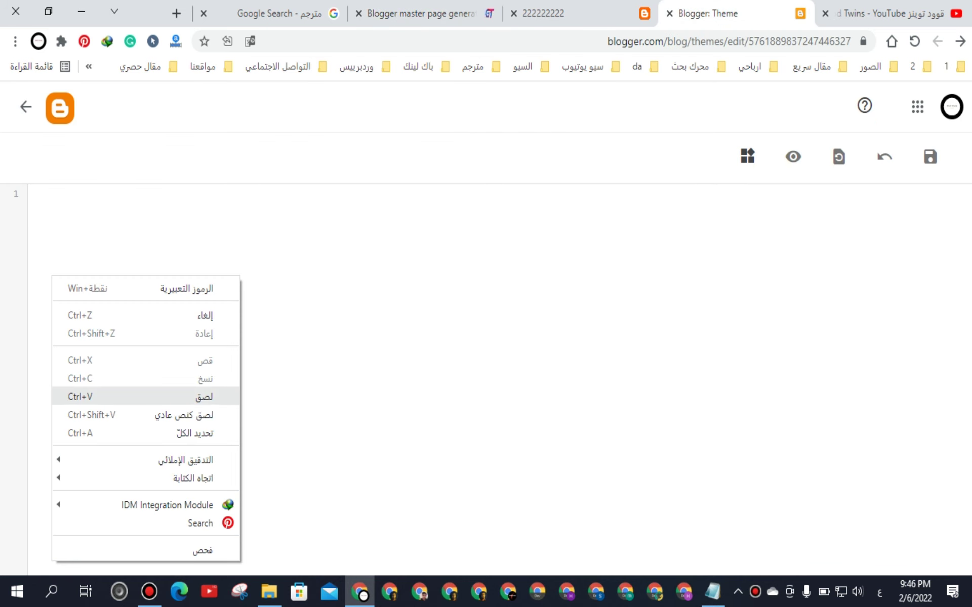
left_click(101, 397)
left_click(930, 157)
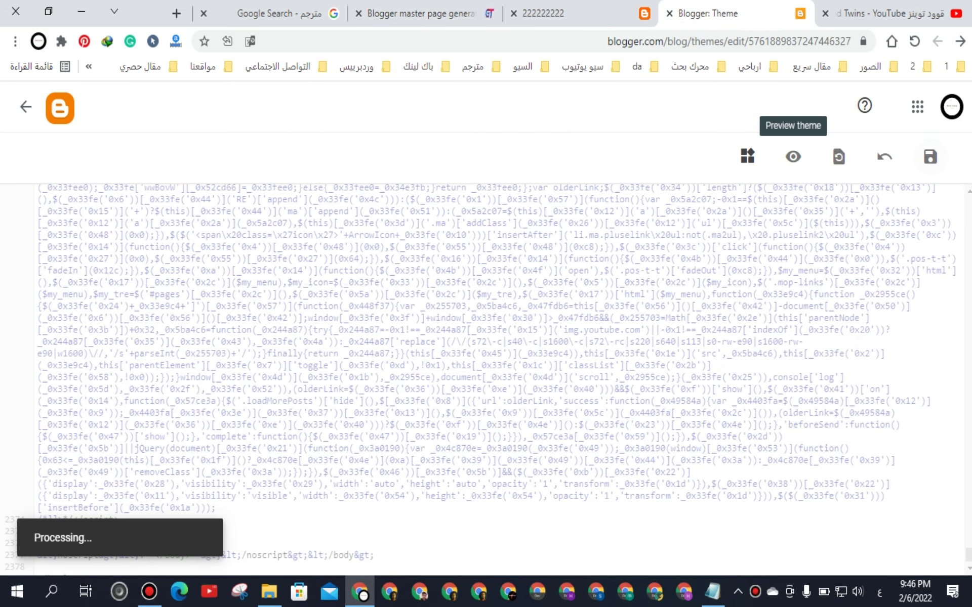
Step: Leave the theme code editor, view the live blog with its new template and return to Blogger
left_click(26, 106)
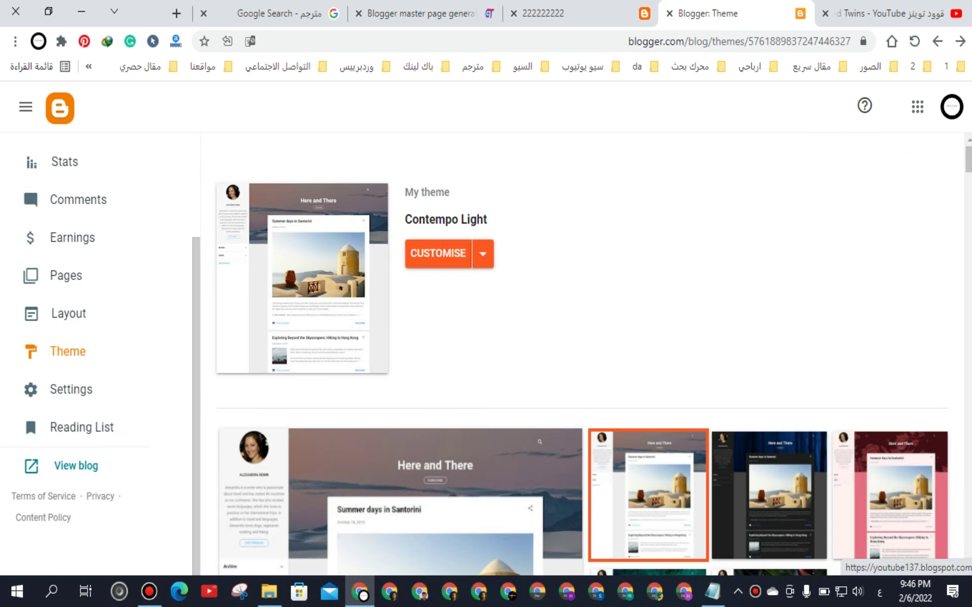
left_click(76, 465)
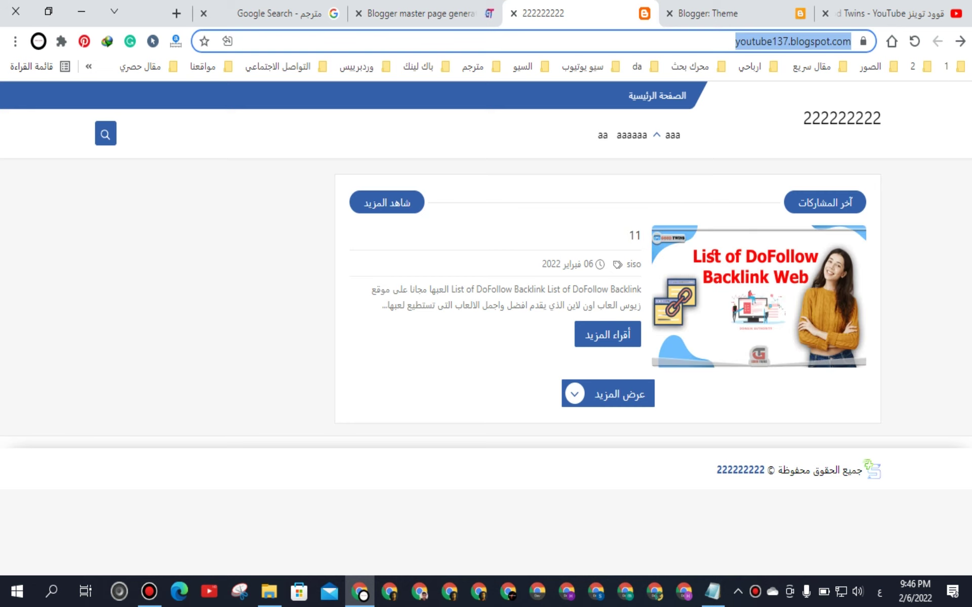
left_click(739, 13)
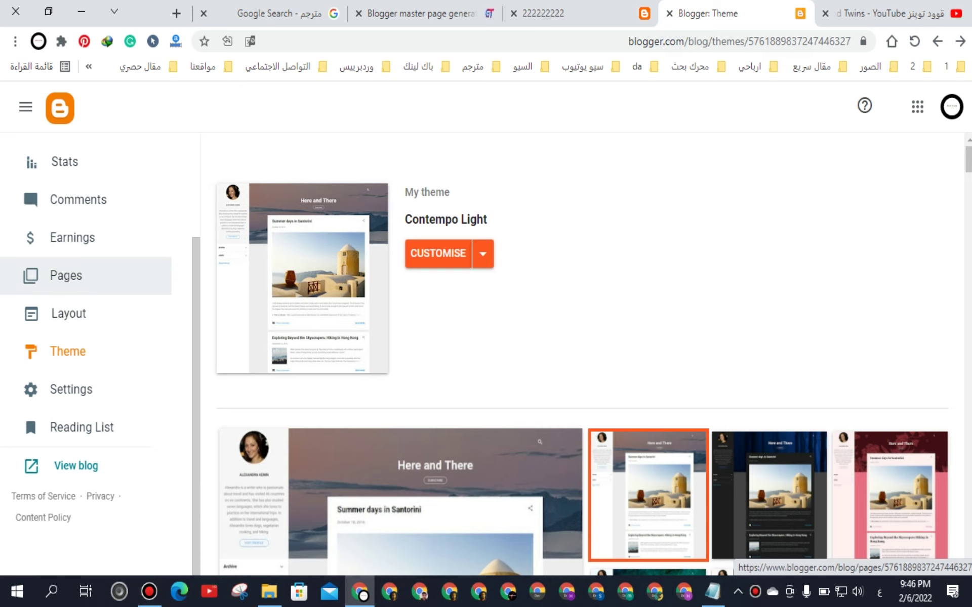
Step: Start a new blog page and replace its default custom robot tag with noindex and noodp
left_click(66, 275)
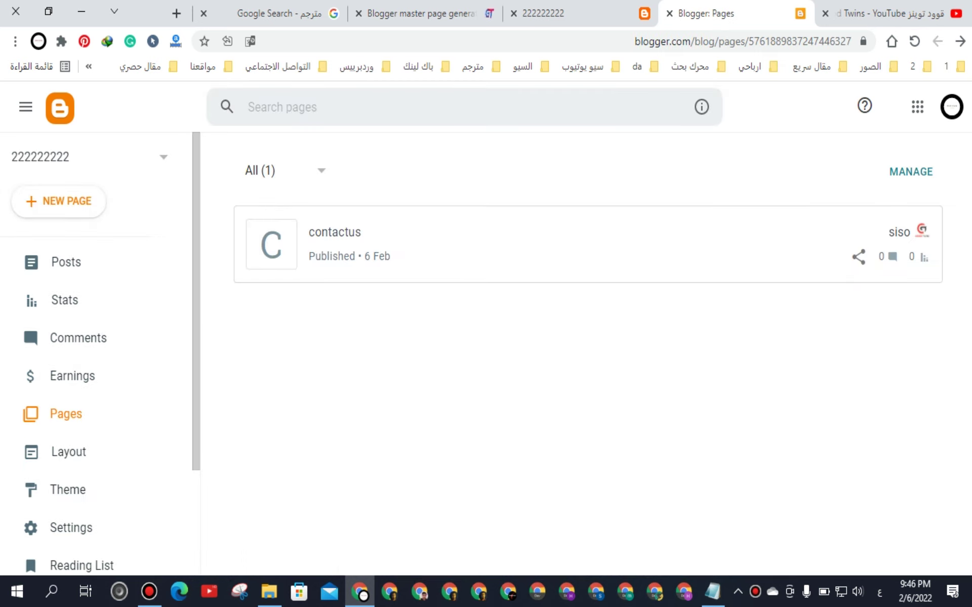
left_click(58, 201)
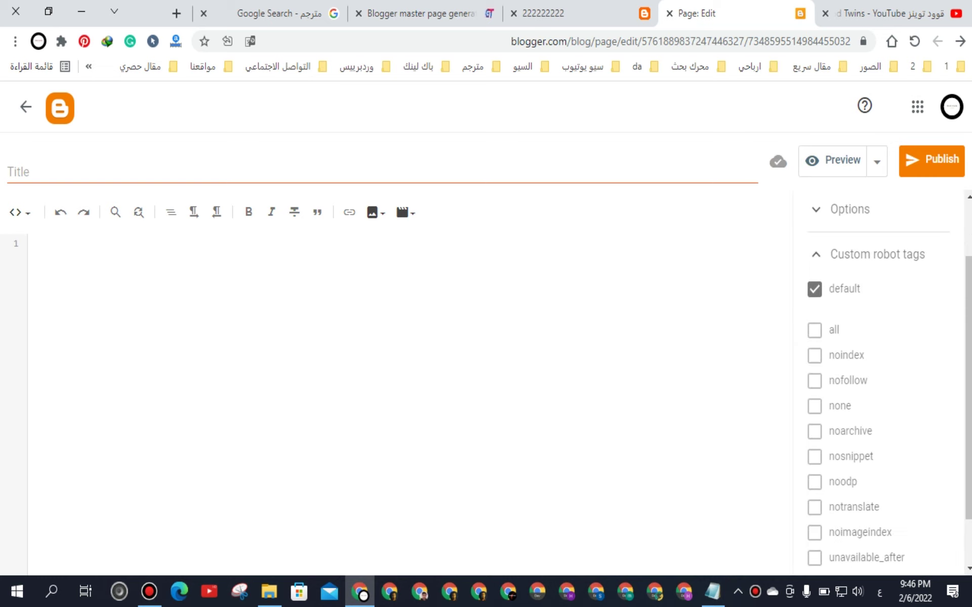
left_click(814, 356)
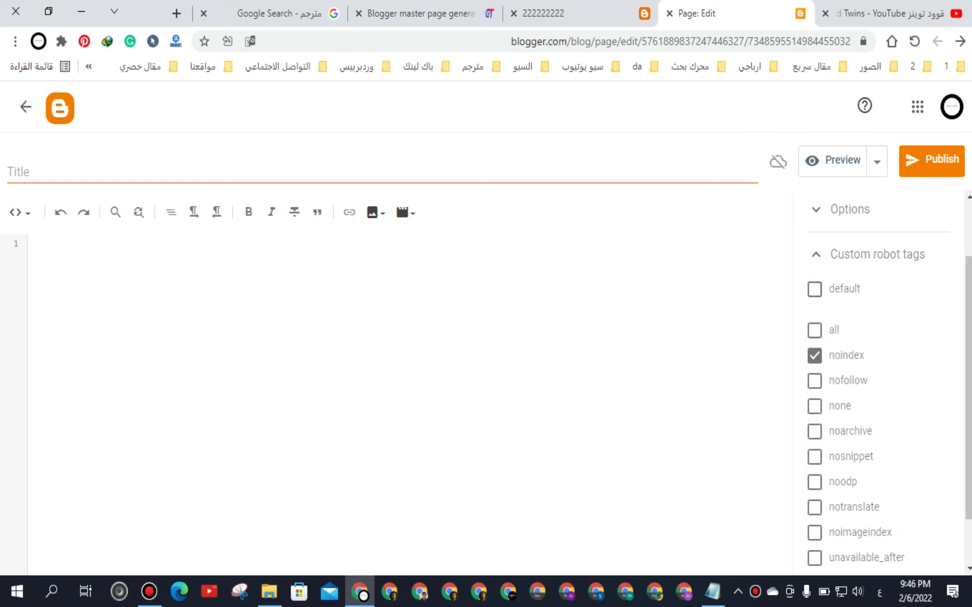
left_click(814, 482)
left_click(876, 254)
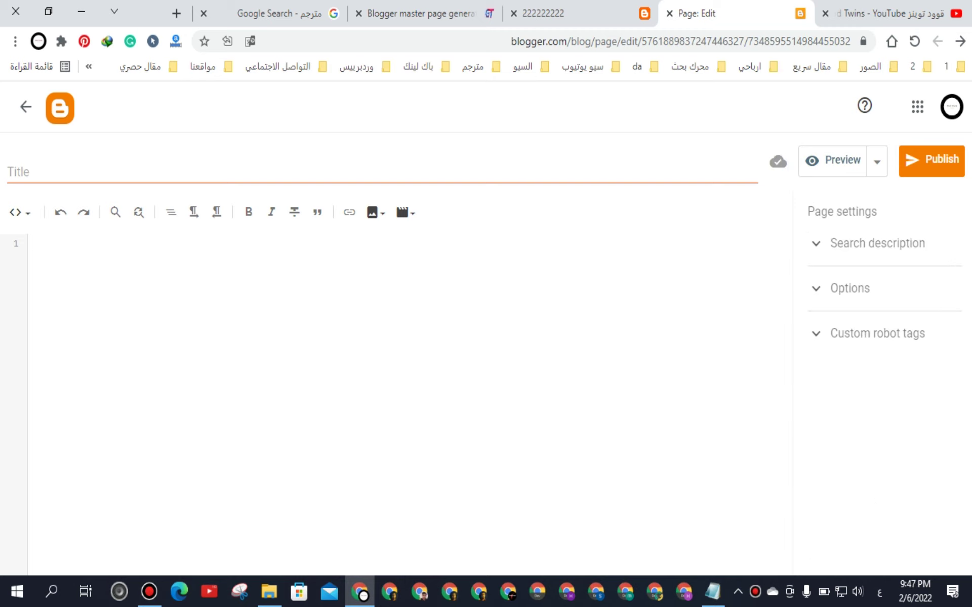
Step: Copy the archive page code from the Blogger master page generator and paste it into the new page's HTML body
left_click(420, 13)
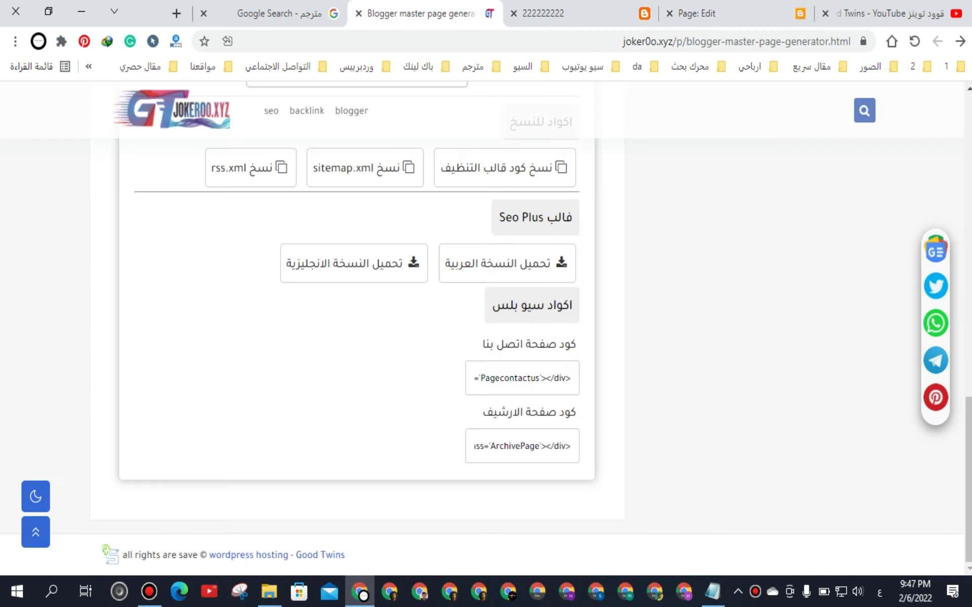
left_click(522, 446)
left_click(509, 446)
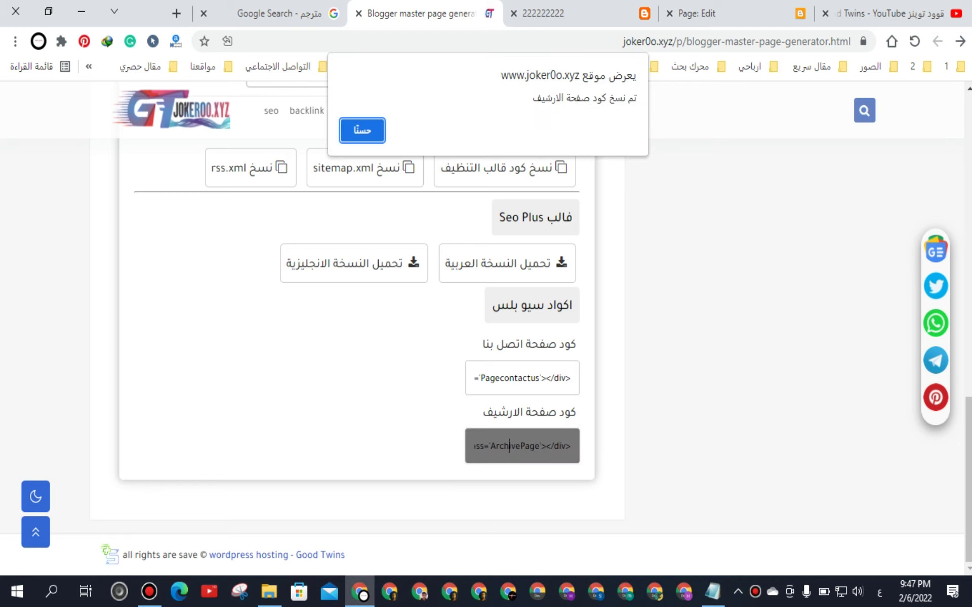
key("Return")
key("ctrl+2")
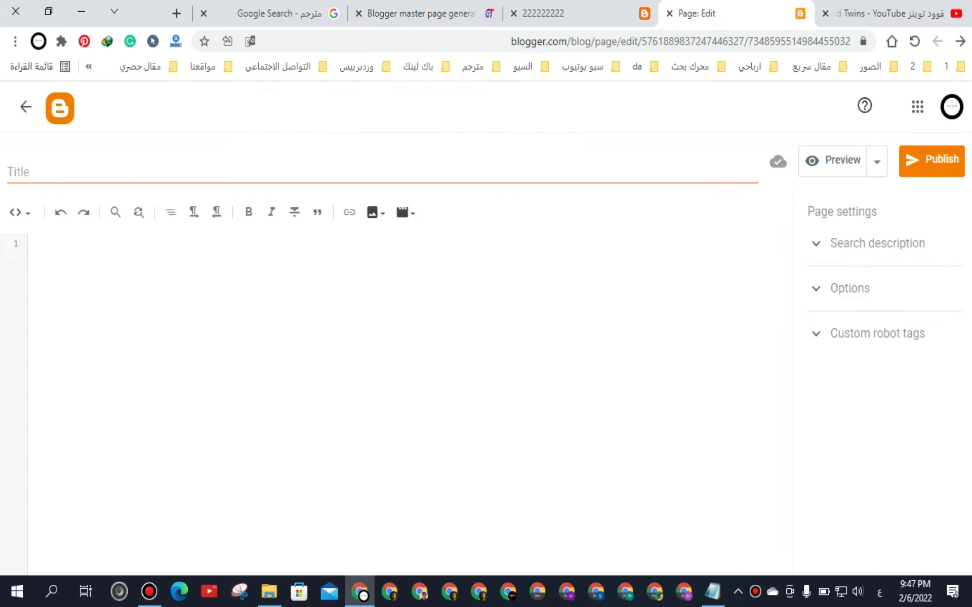
right_click(188, 310)
left_click(141, 143)
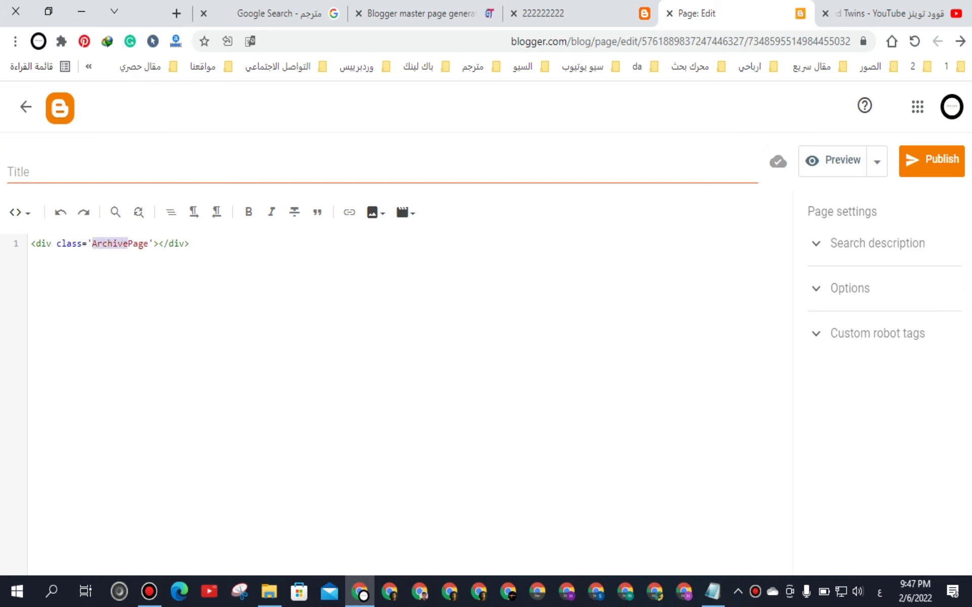
Step: Copy the word Archive from the page code, use it as the page title and publish the page
right_click(200, 246)
left_click(102, 304)
right_click(189, 169)
left_click(102, 289)
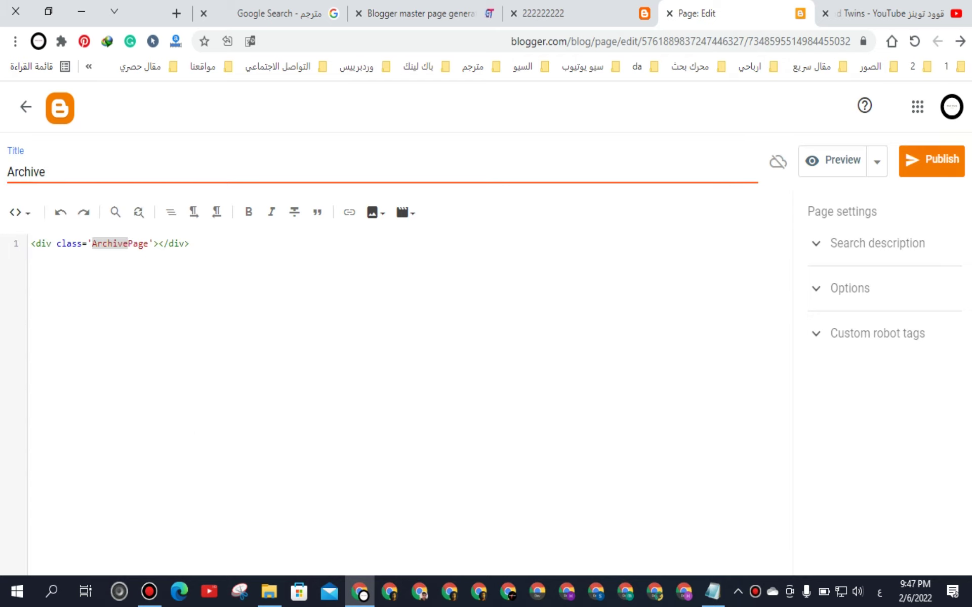
left_click(931, 160)
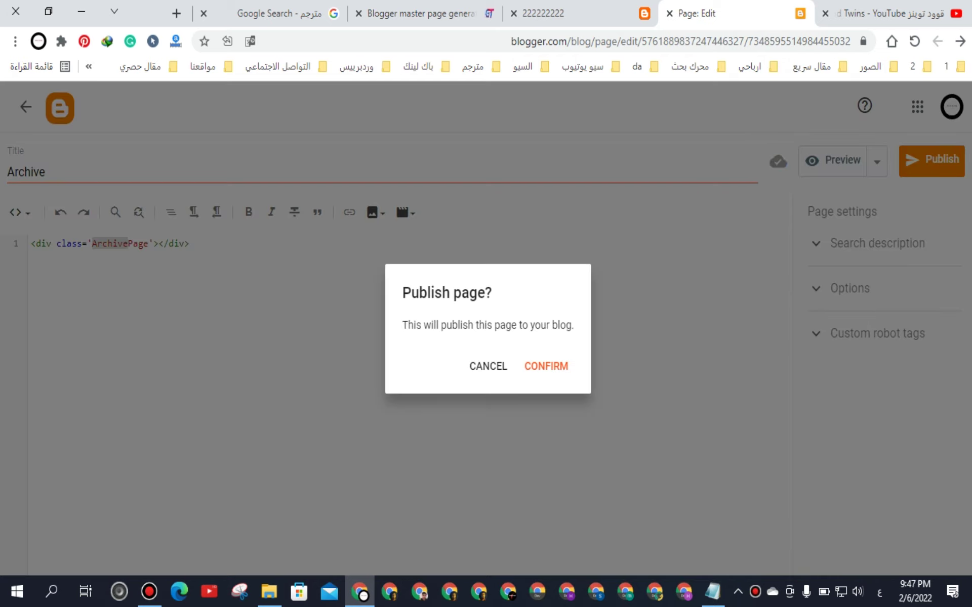
left_click(546, 366)
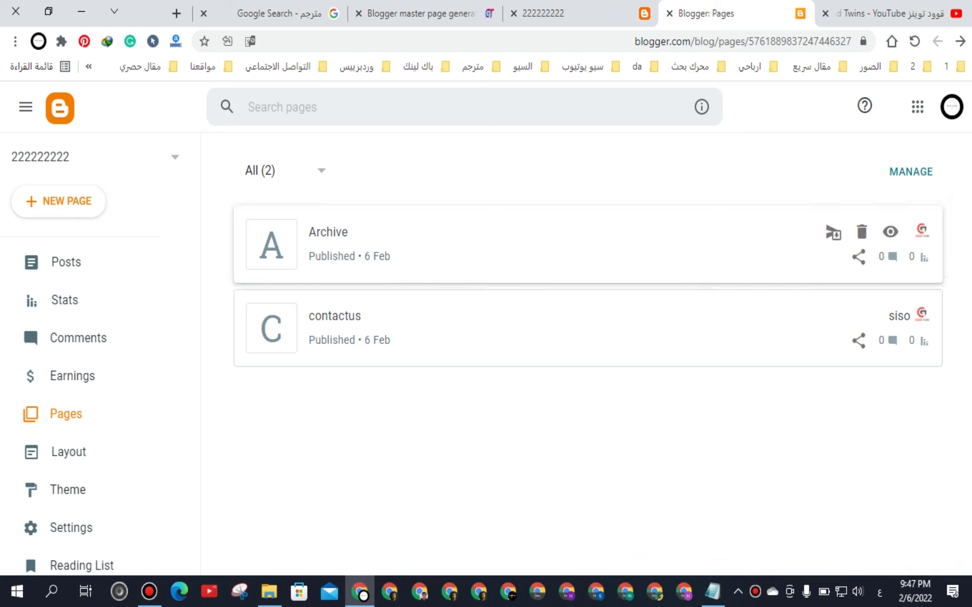
Step: Close the old blog view, open the published contactus page and copy its web address
left_click(513, 13)
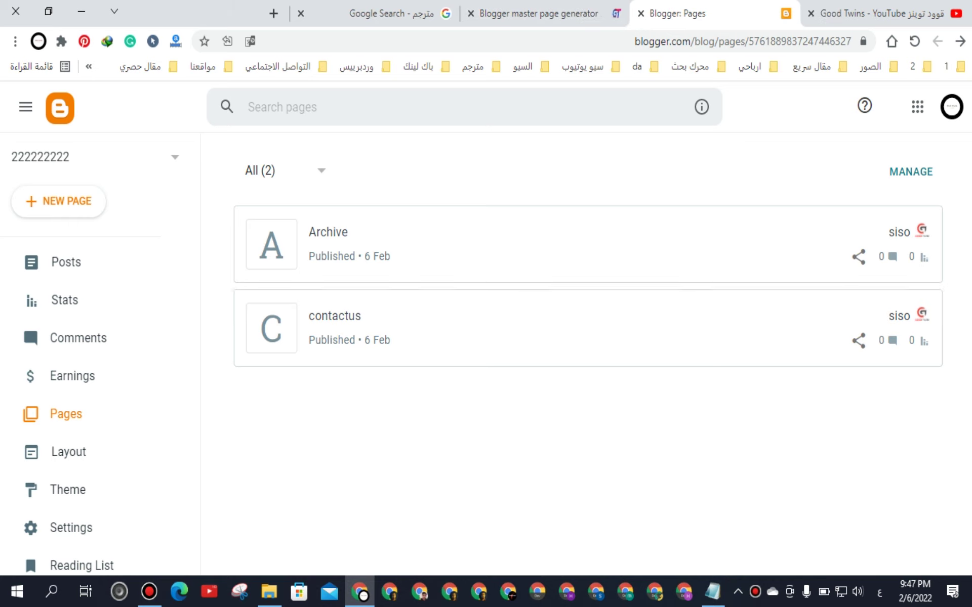
left_click(889, 316)
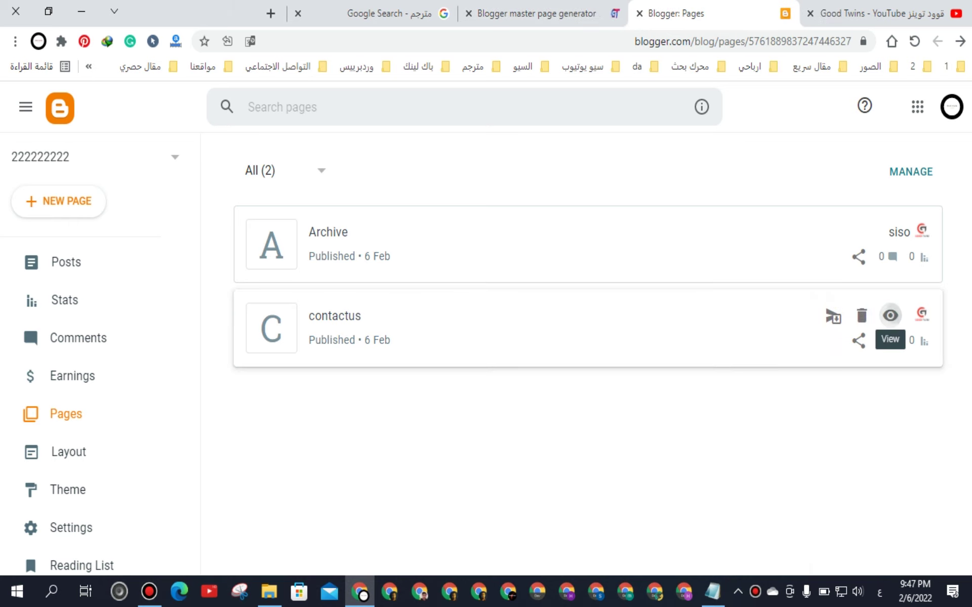
left_click(661, 41)
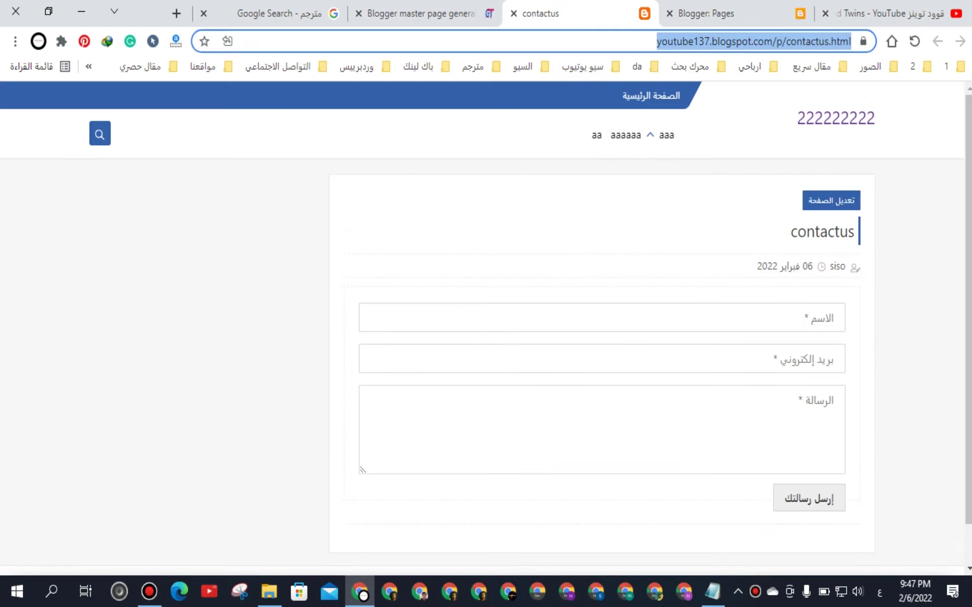
right_click(661, 40)
left_click(653, 156)
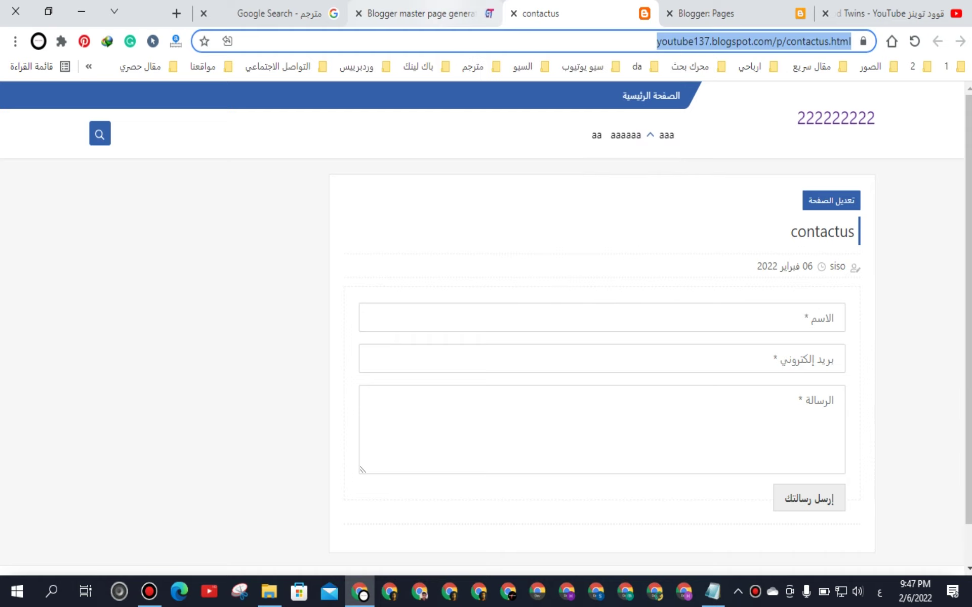
Step: Paste the copied address as the contact-us page link in the generator's basic pages form
left_click(424, 13)
scroll(356, 324, "up", 7)
scroll(357, 284, "up", 5)
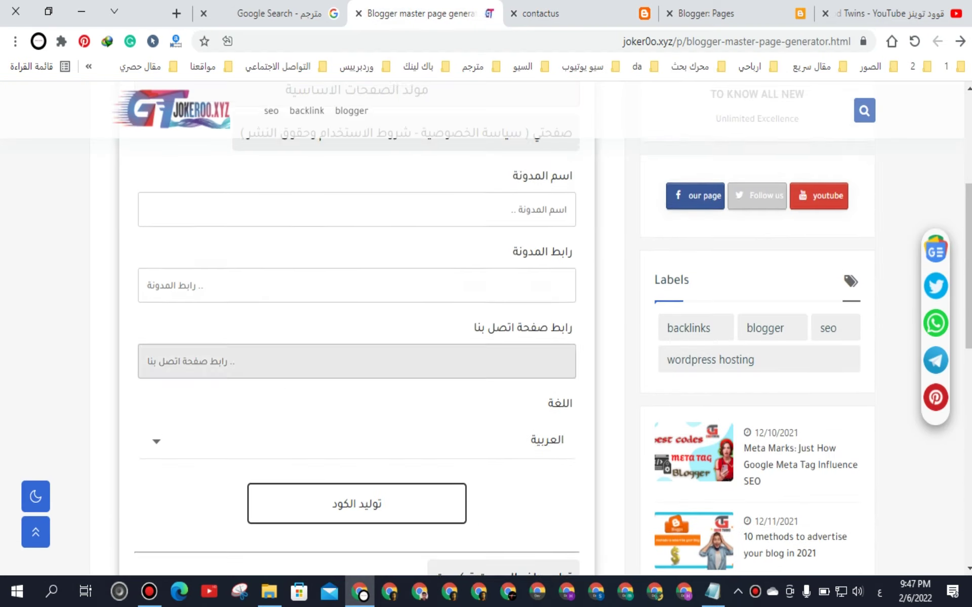
scroll(357, 283, "down", 1)
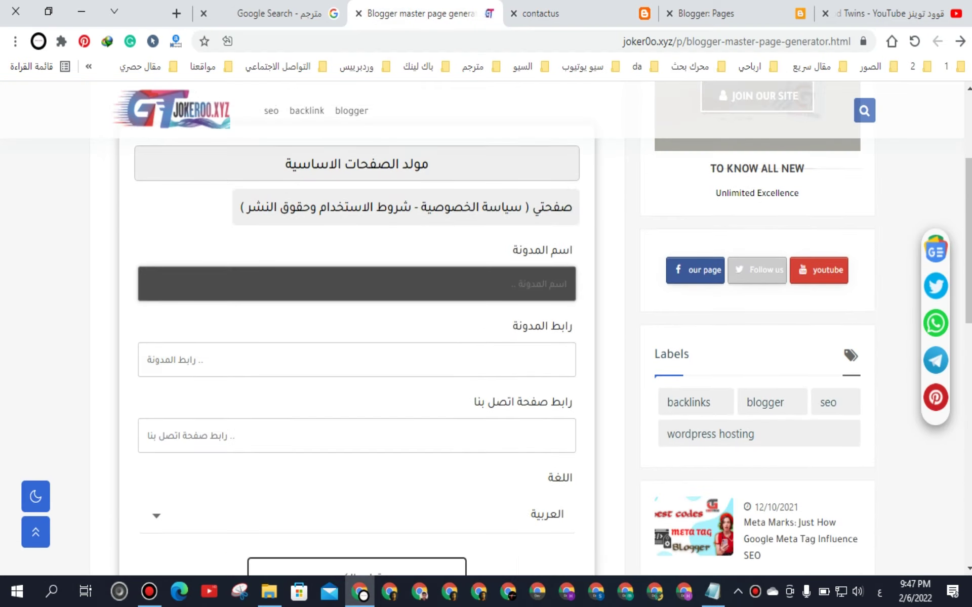
scroll(356, 324, "down", 1)
left_click(356, 356)
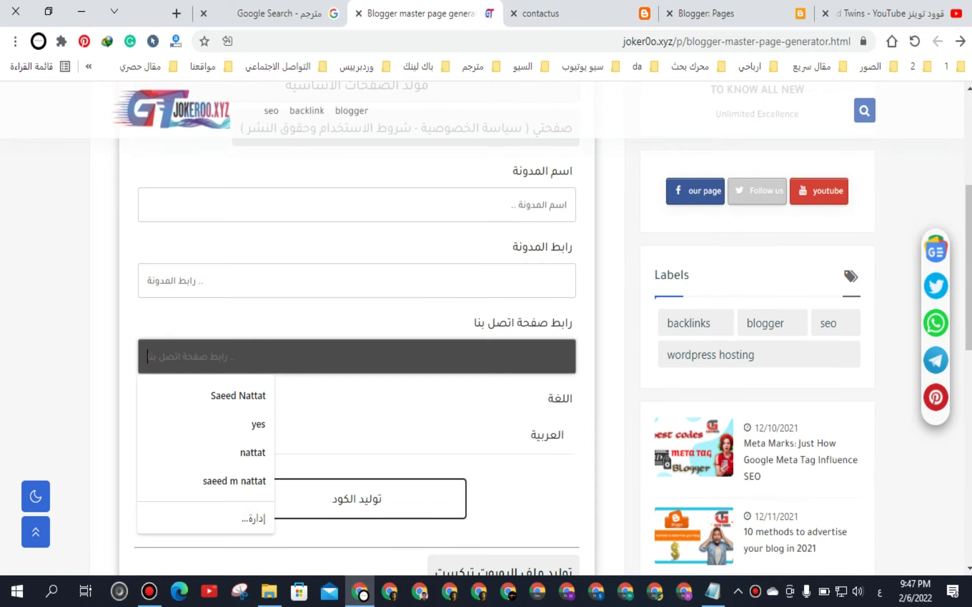
right_click(335, 354)
left_click(431, 189)
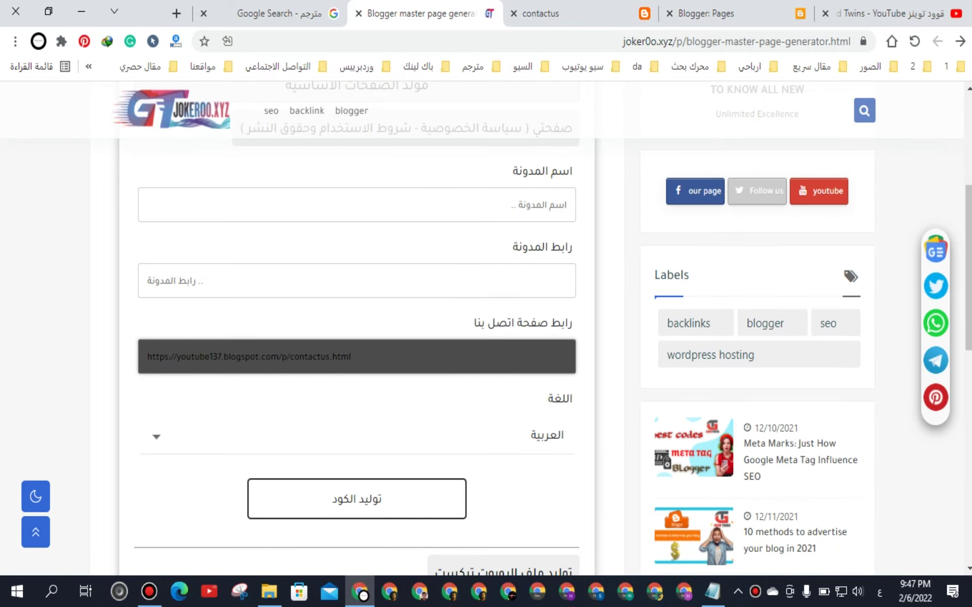
Step: Copy the blog's base address from the contactus page URL and paste it as the generator's blog link
left_click(580, 13)
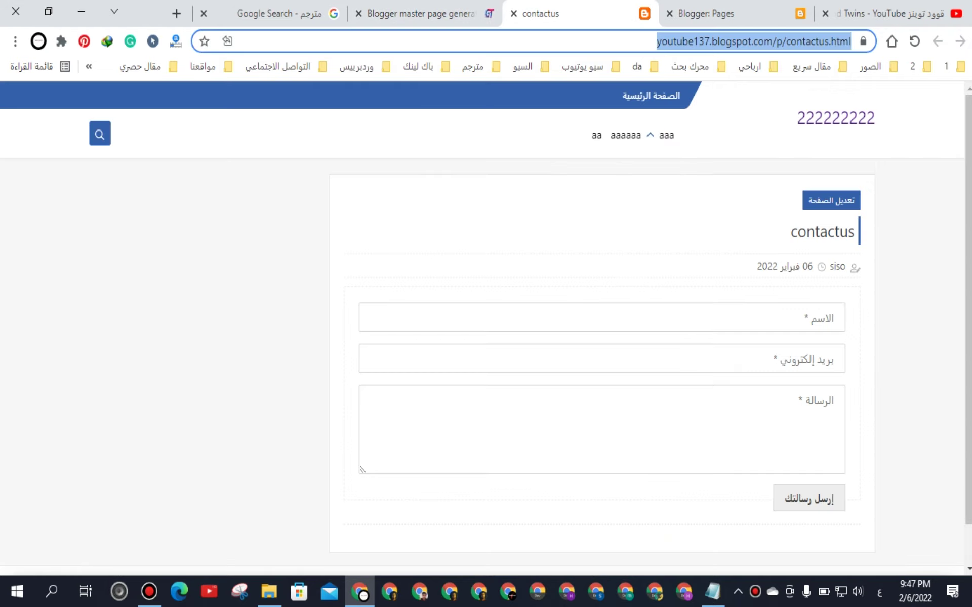
left_click(719, 41)
left_click_drag(773, 41, 624, 41)
right_click(637, 42)
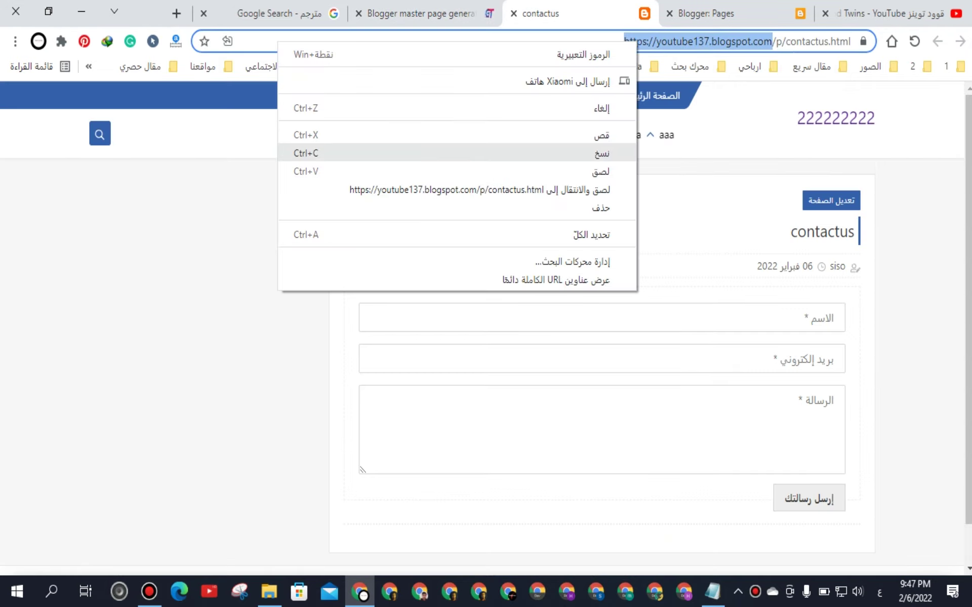
left_click(598, 152)
left_click(420, 13)
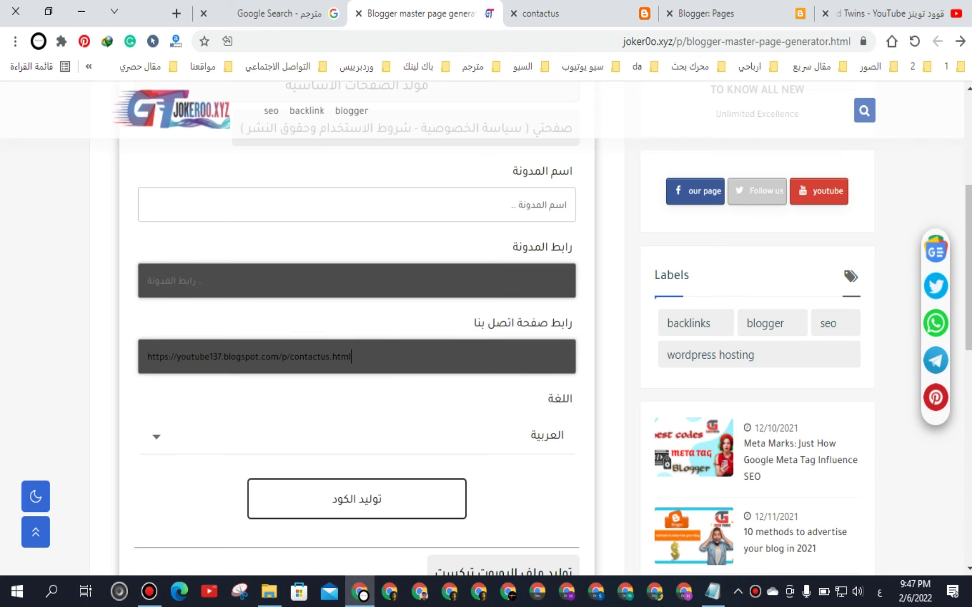
left_click(475, 281)
right_click(475, 282)
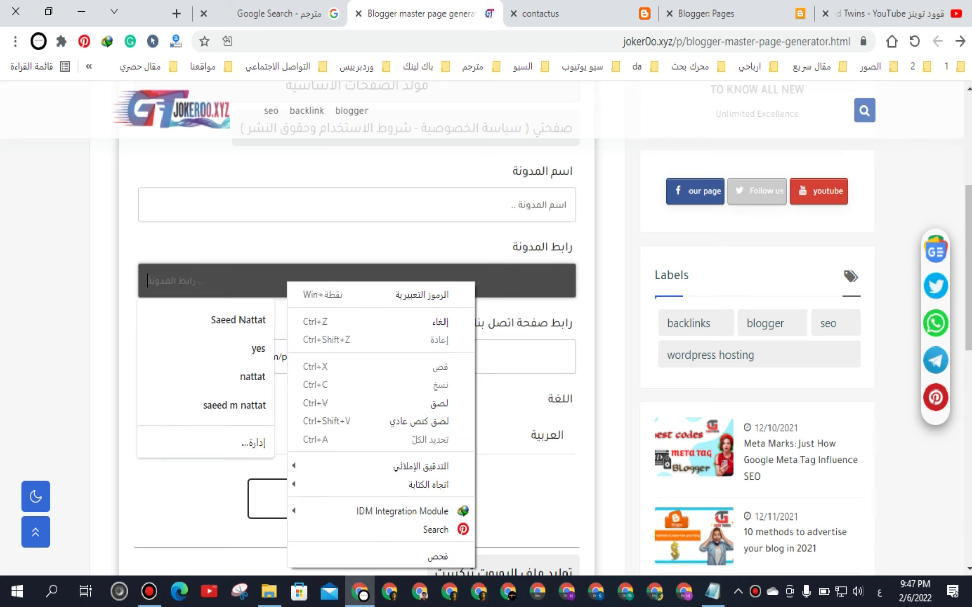
left_click(437, 403)
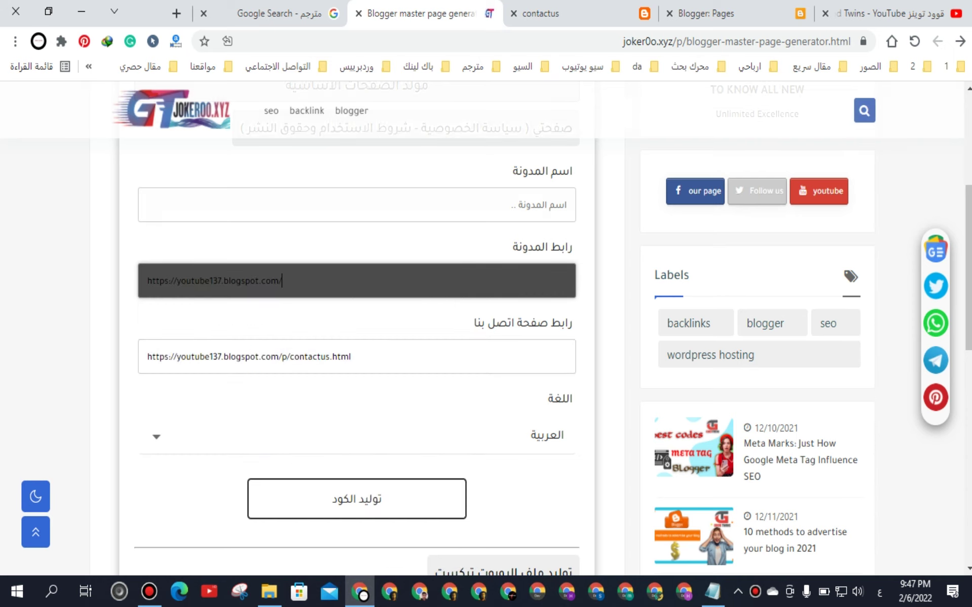
Step: Copy the blog title from the blog's basic settings and close the title editor without changing it
left_click(734, 13)
left_click(71, 528)
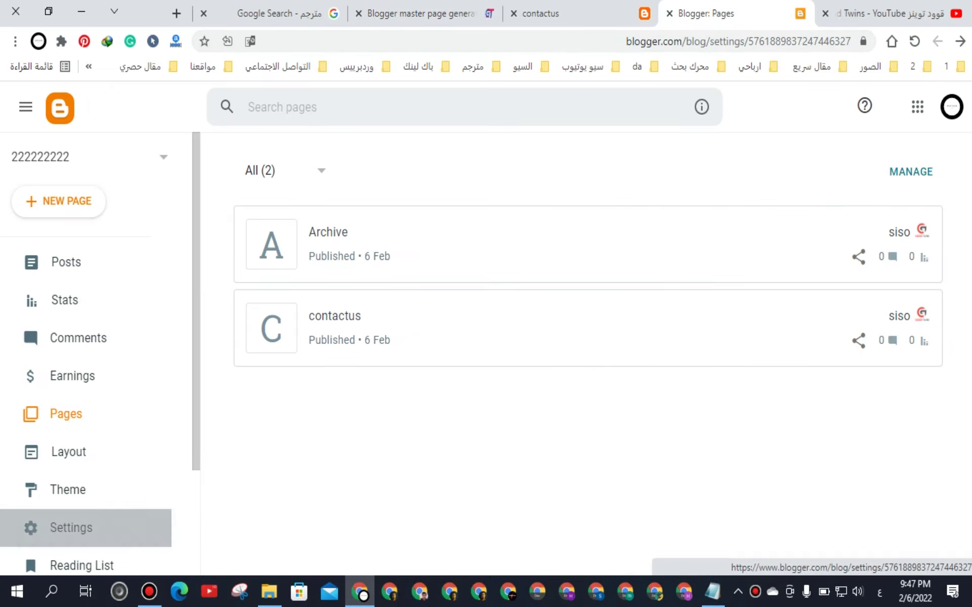
left_click(71, 528)
left_click(238, 230)
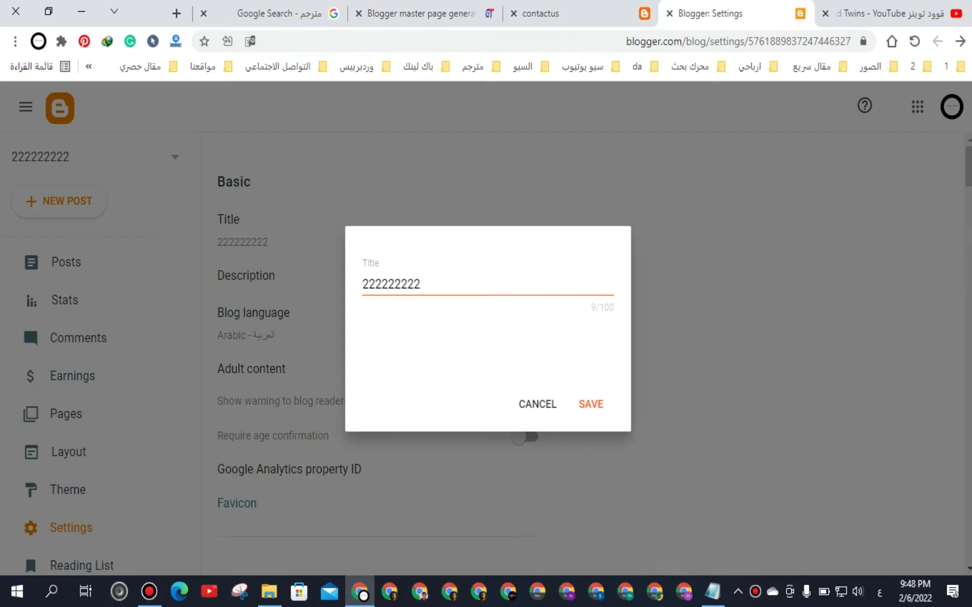
double_click(390, 285)
right_click(391, 284)
left_click(354, 321)
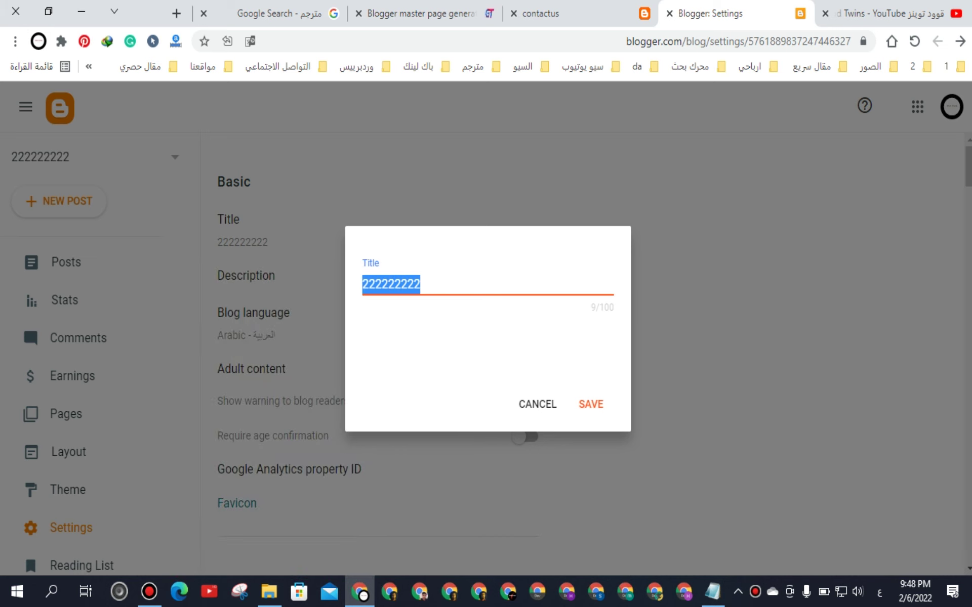
left_click(537, 404)
Step: Fill in the blog name field of the generator's basic pages form
left_click(446, 13)
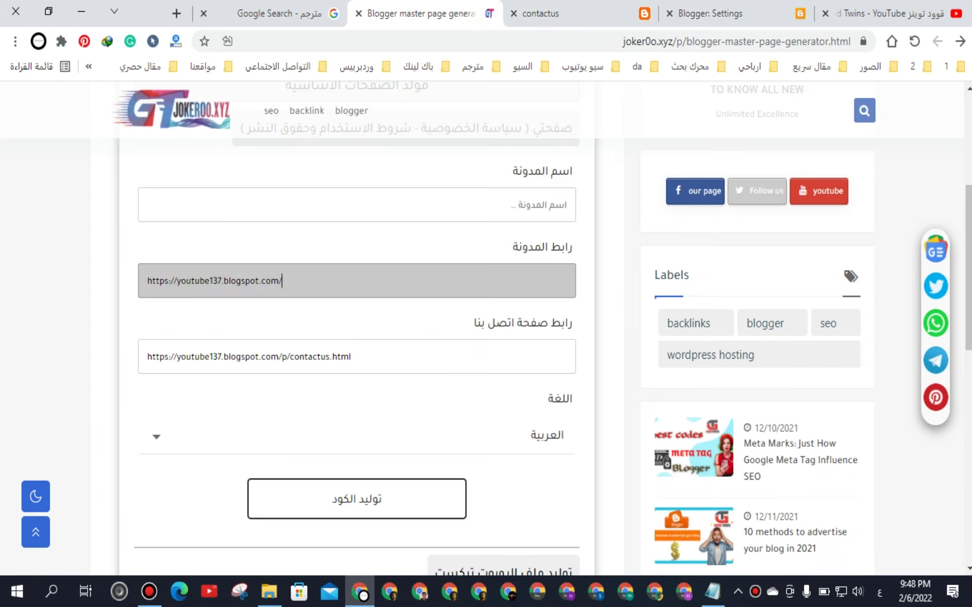
left_click(506, 205)
right_click(507, 205)
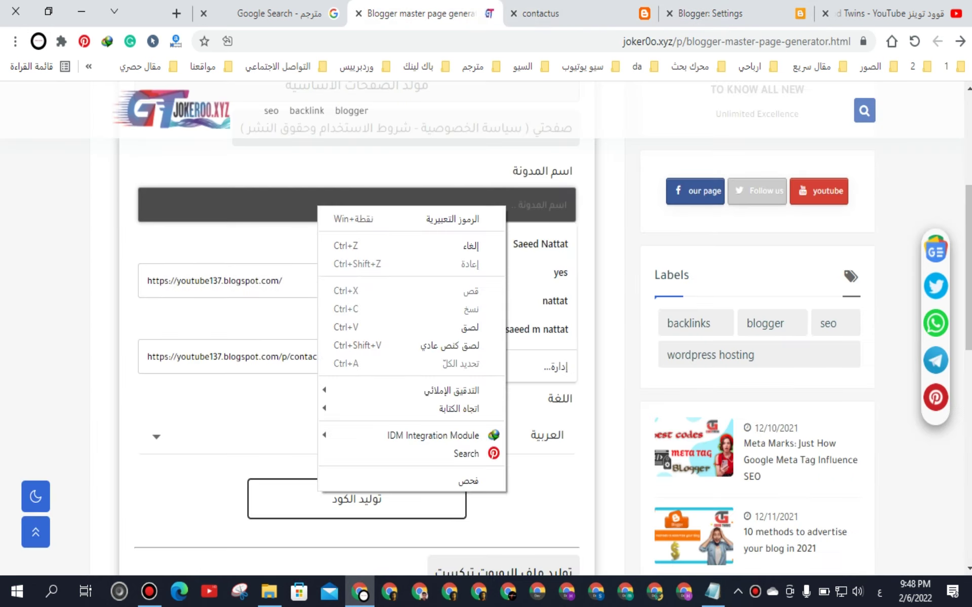
left_click(476, 326)
key("Escape")
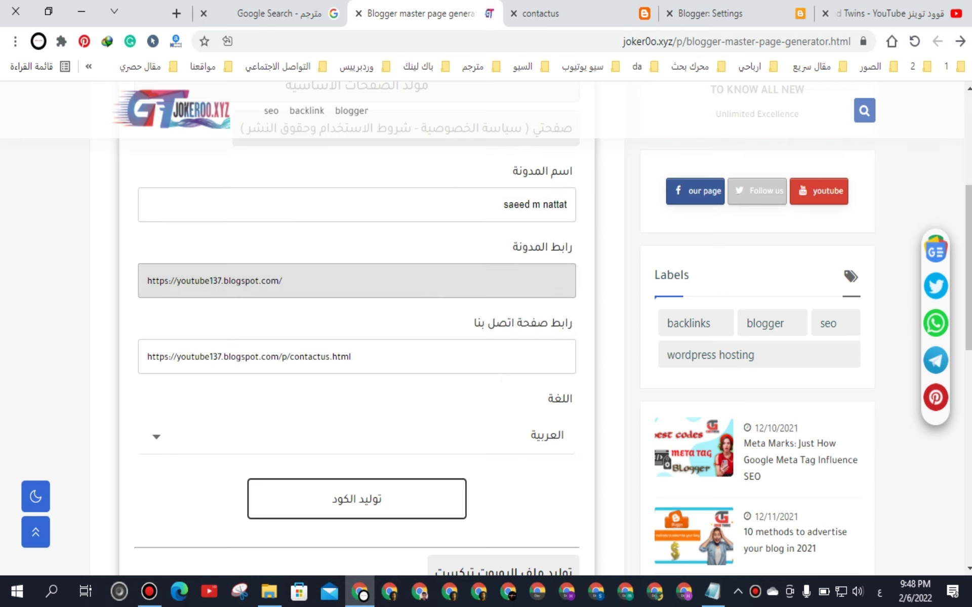
Step: Generate the basic pages' code in Arabic and copy the privacy policy page code
scroll(354, 329, "down", 2)
scroll(354, 329, "up", 2)
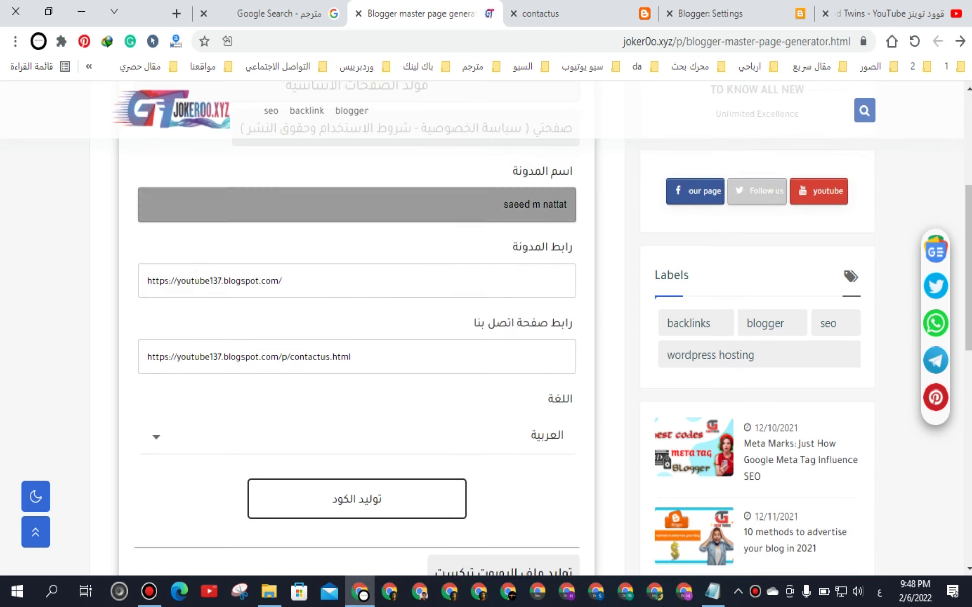
scroll(354, 329, "down", 4)
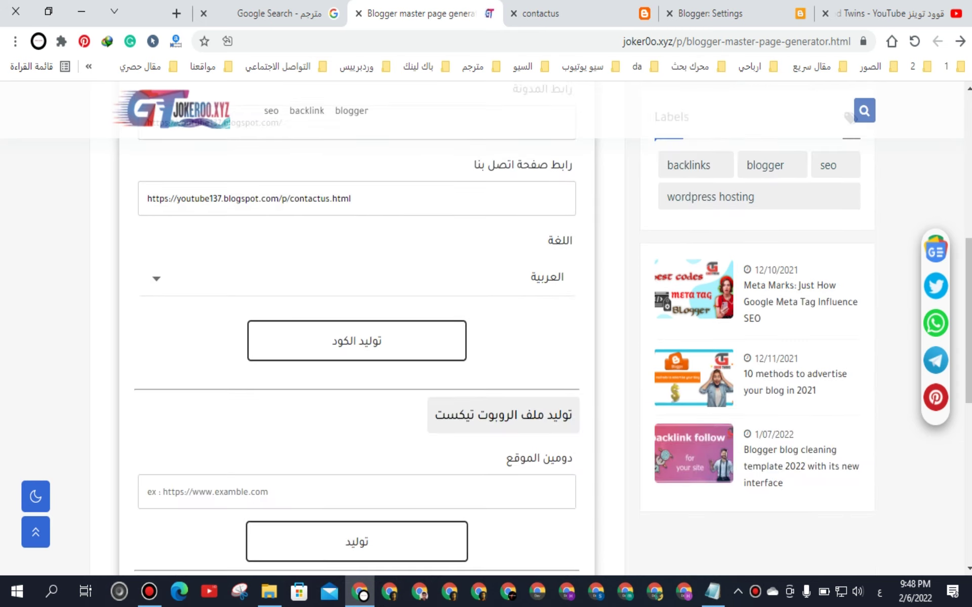
left_click(356, 341)
scroll(356, 340, "down", 2)
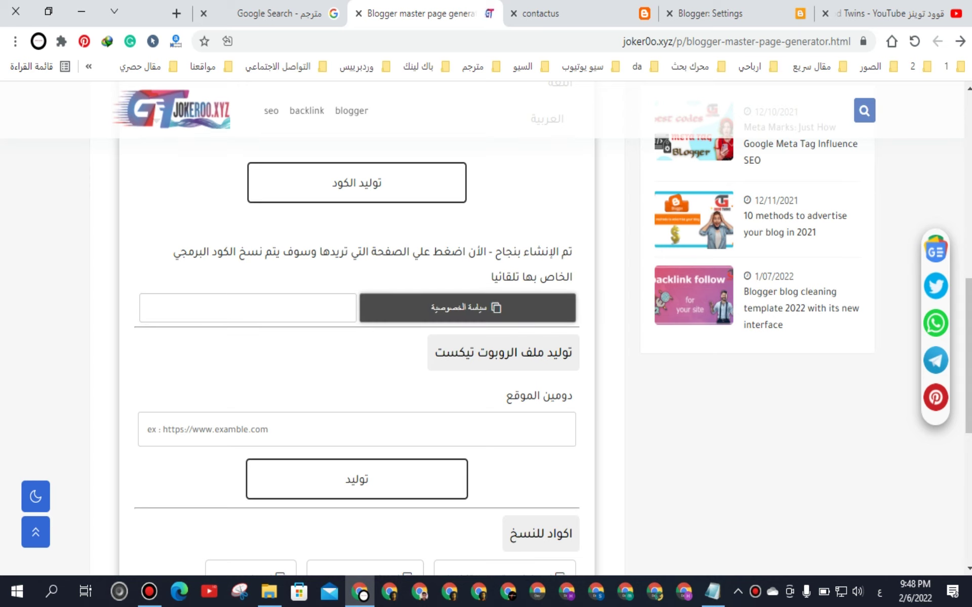
left_click(467, 308)
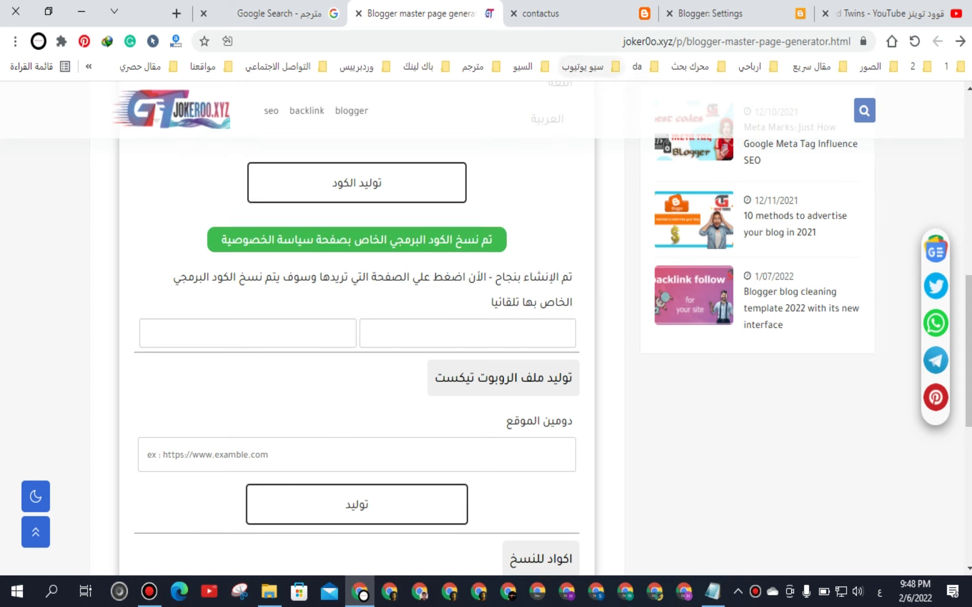
Step: Create a new blog page and set its reader comments to "Do not allow; hide existing"
left_click(734, 14)
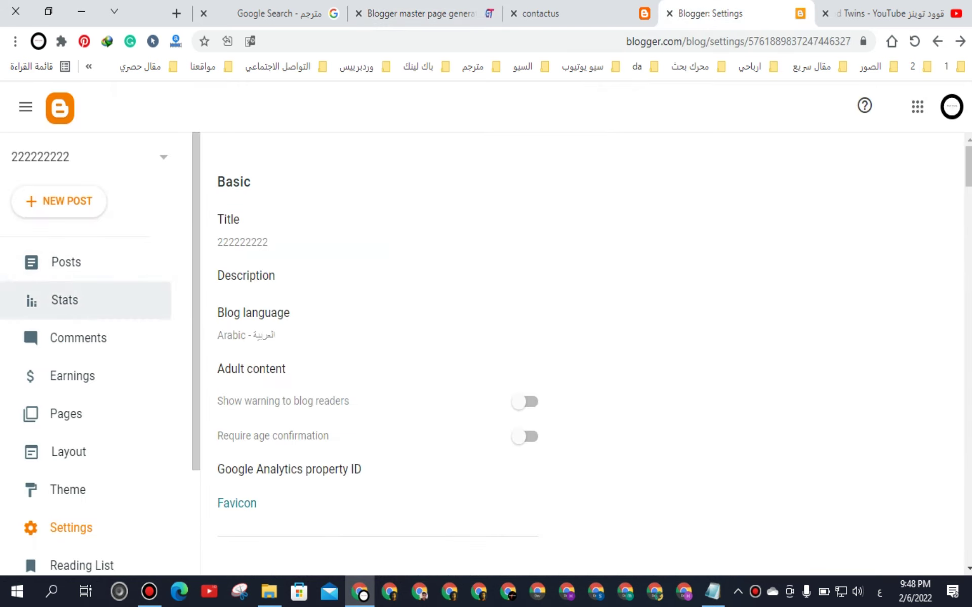
left_click(66, 414)
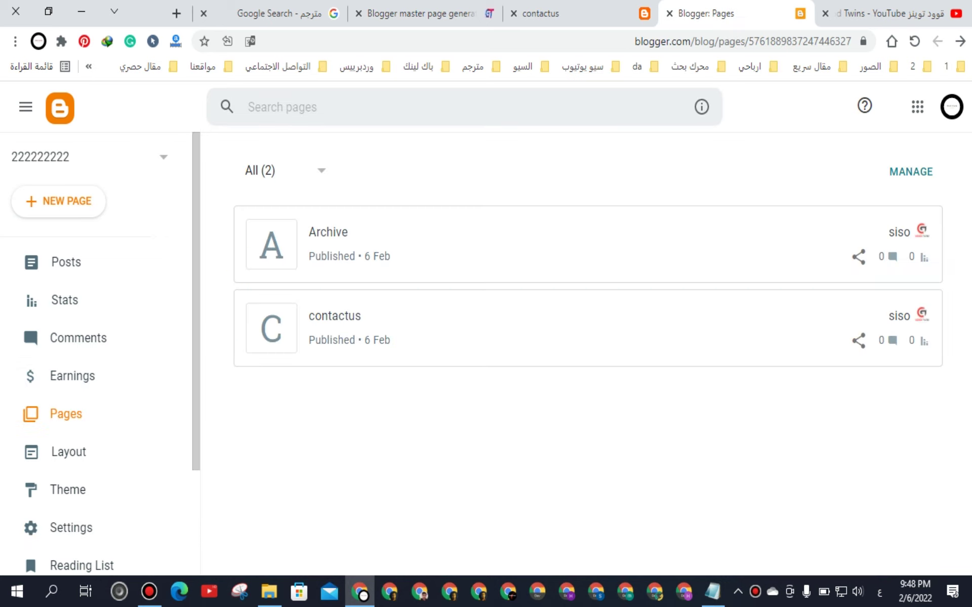
left_click(58, 201)
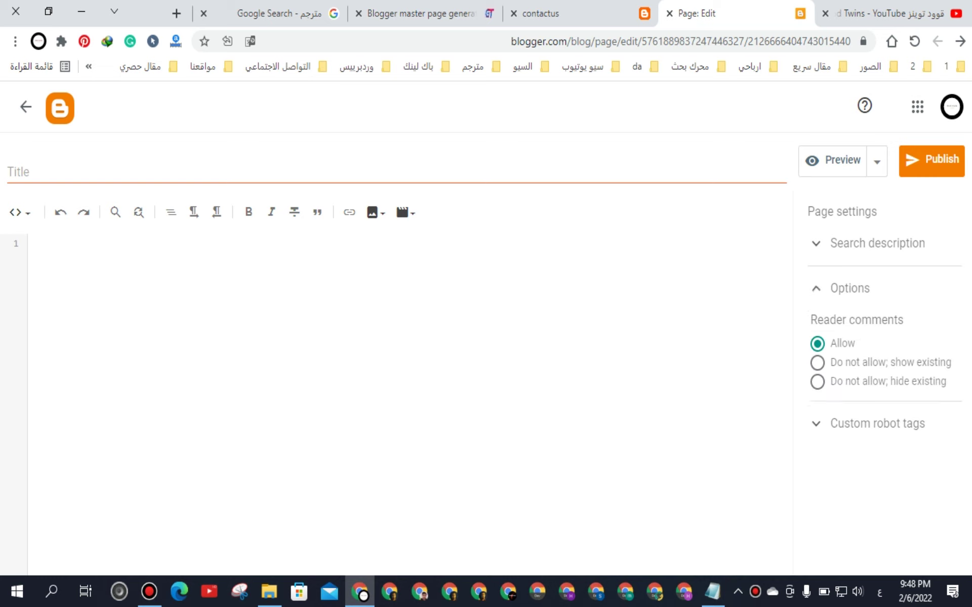
left_click(817, 382)
left_click(850, 287)
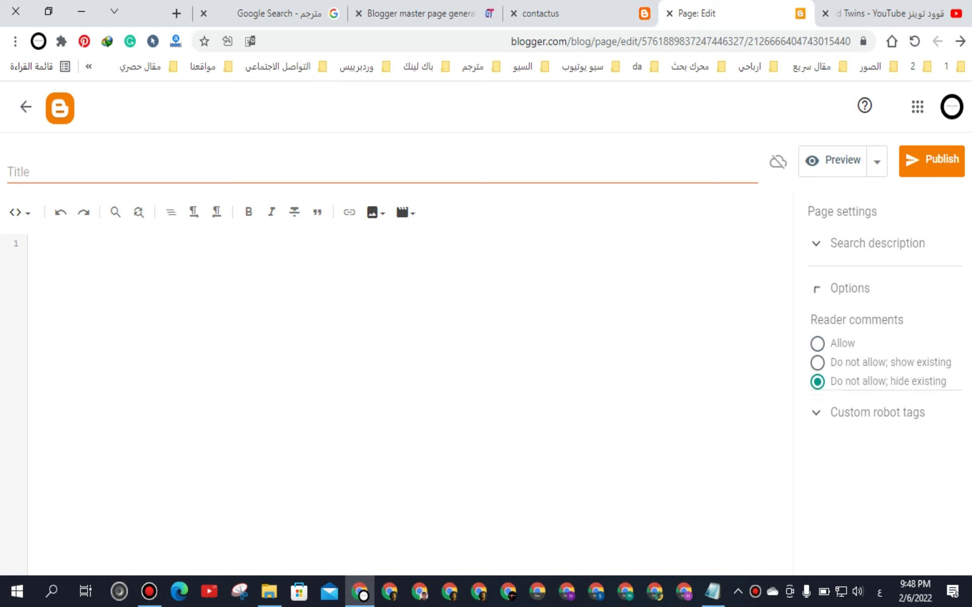
Step: Turn off the default custom robot tag and enable noindex and noodp for the new page
left_click(877, 333)
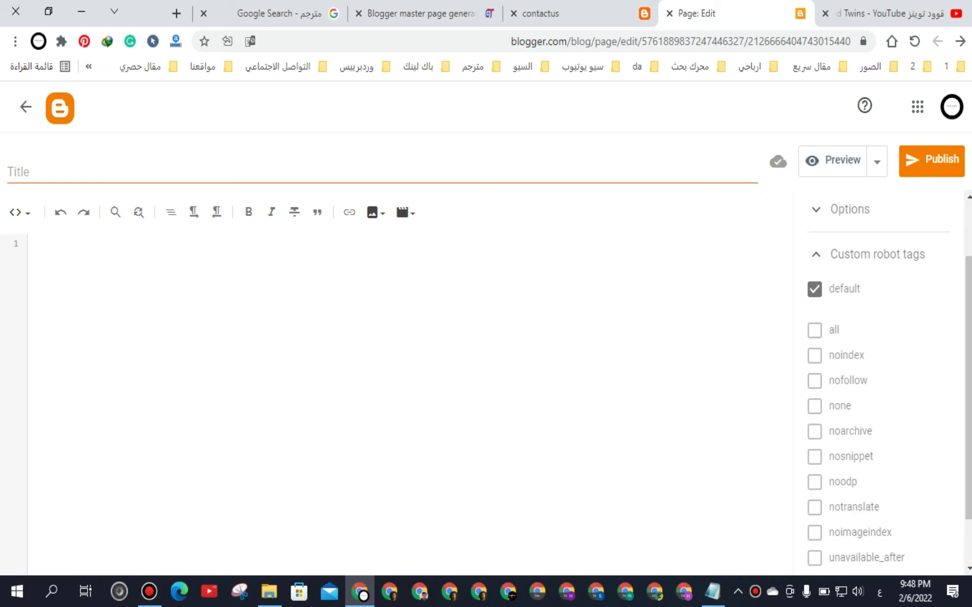
left_click(815, 289)
left_click(815, 355)
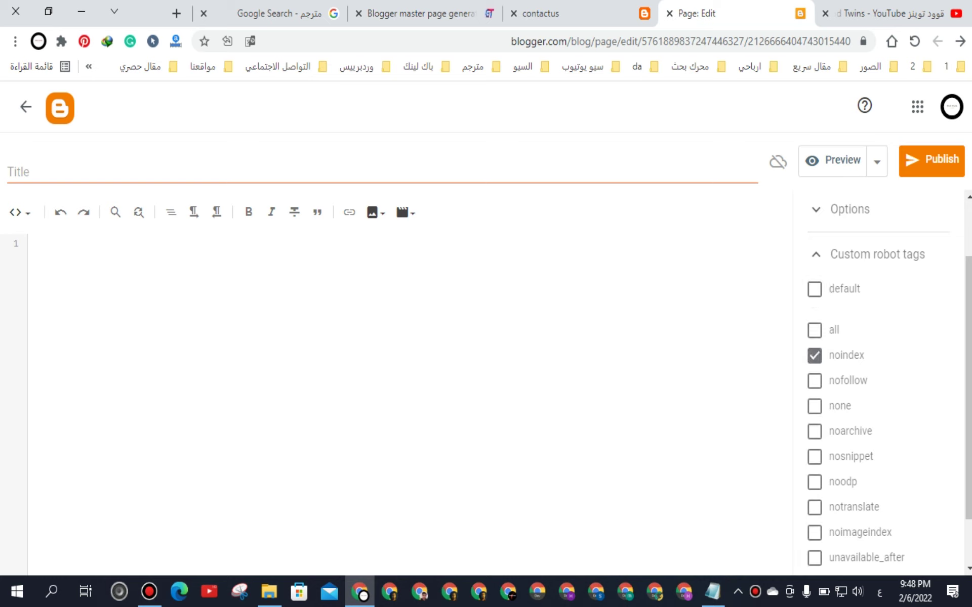
left_click(814, 482)
left_click(876, 254)
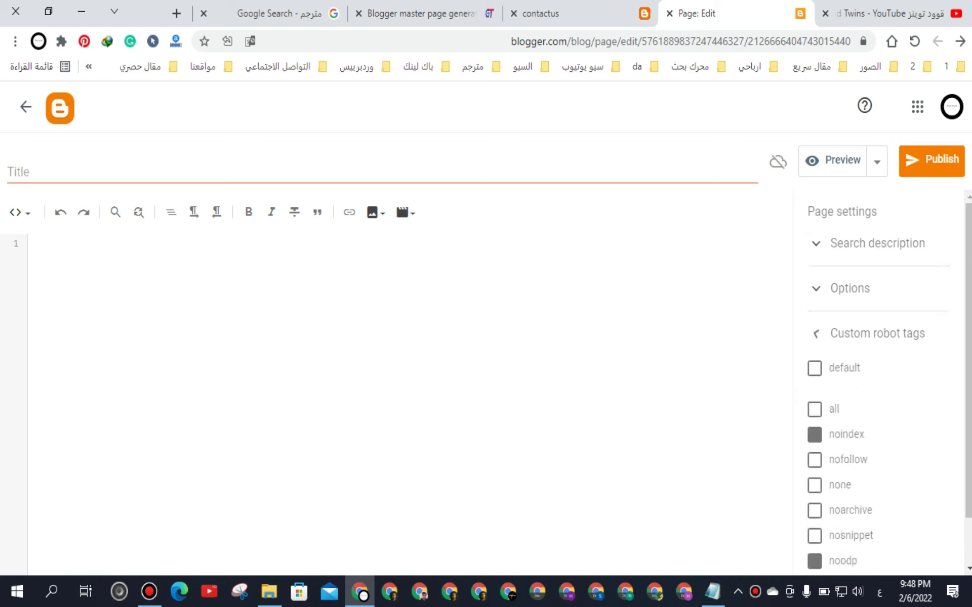
Step: Paste the copied privacy policy code into the new page's HTML body
right_click(30, 259)
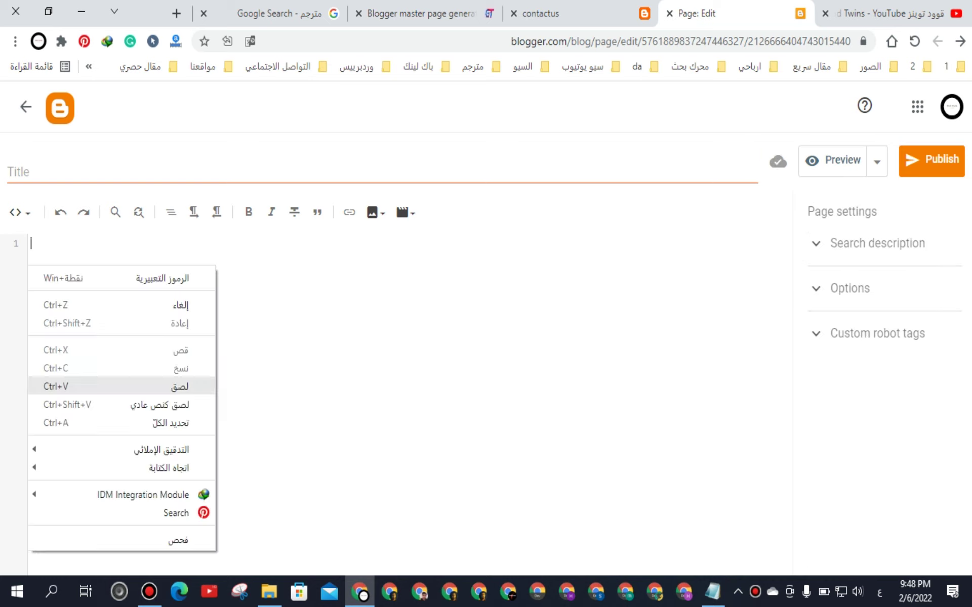
left_click(101, 386)
scroll(404, 405, "up", 5)
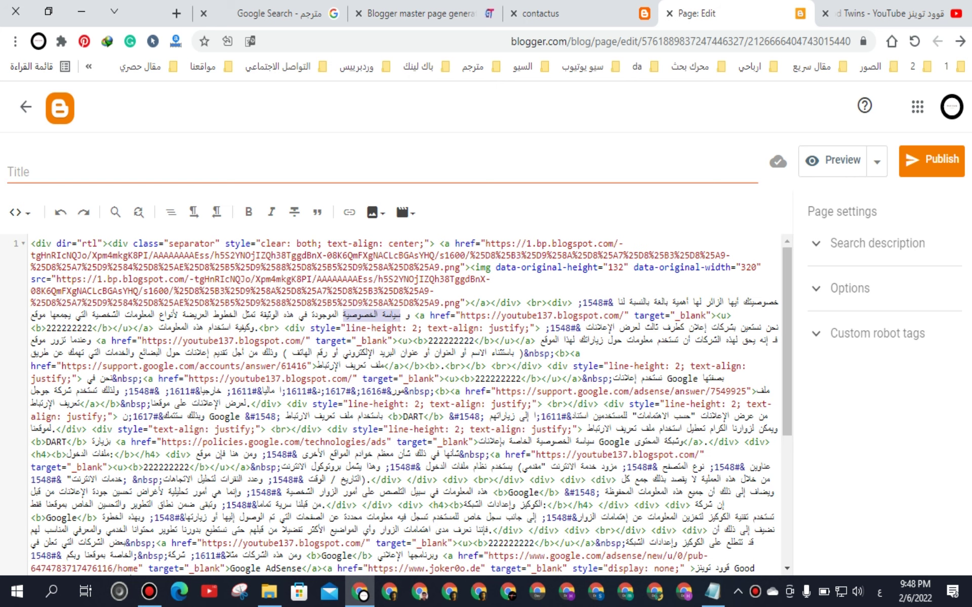
Step: Copy the phrase "سياسة الخصوصية" from the page code, translate it into English in Google's translator, and copy the translation
right_click(391, 316)
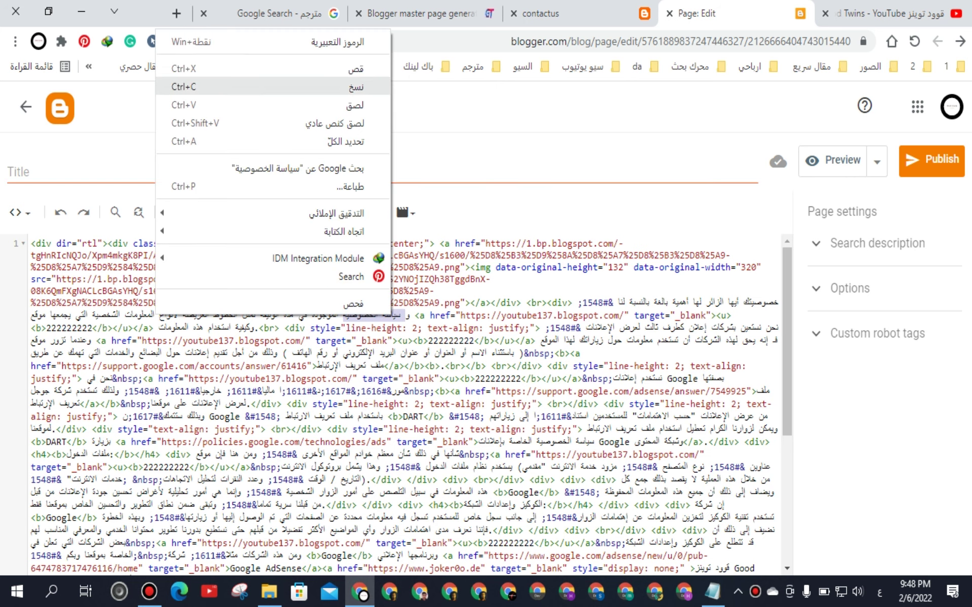
left_click(354, 86)
left_click(276, 13)
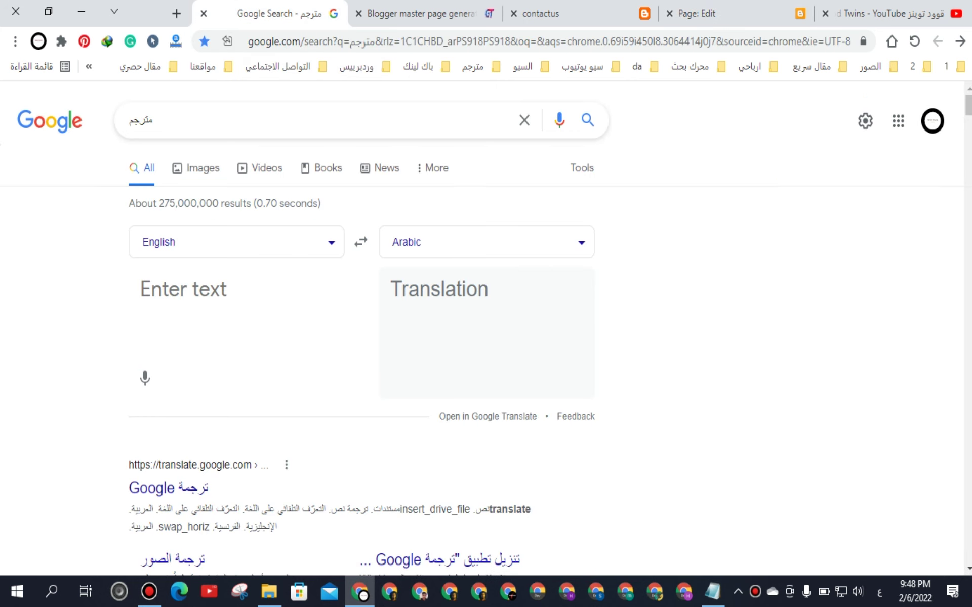
right_click(218, 300)
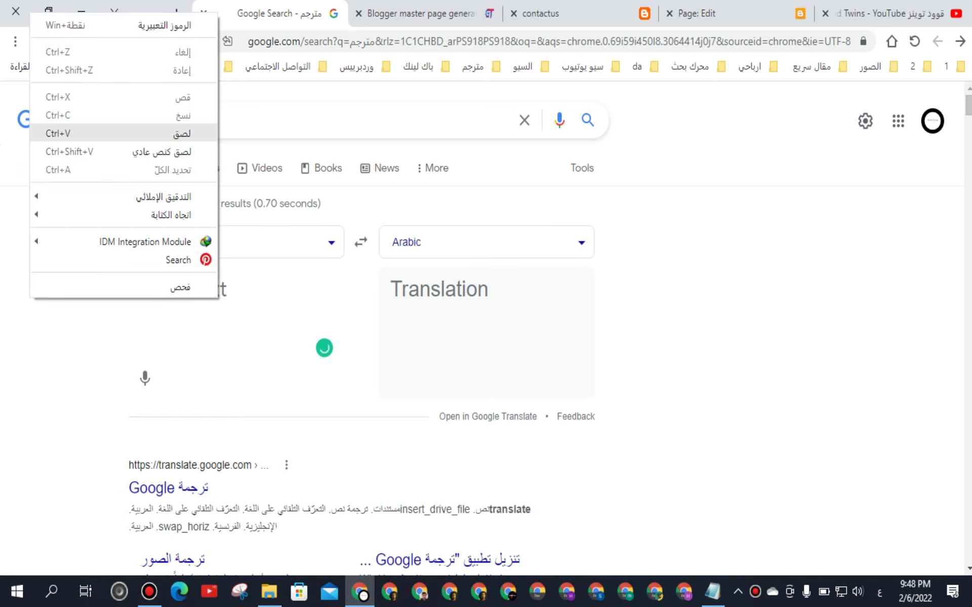
left_click(180, 132)
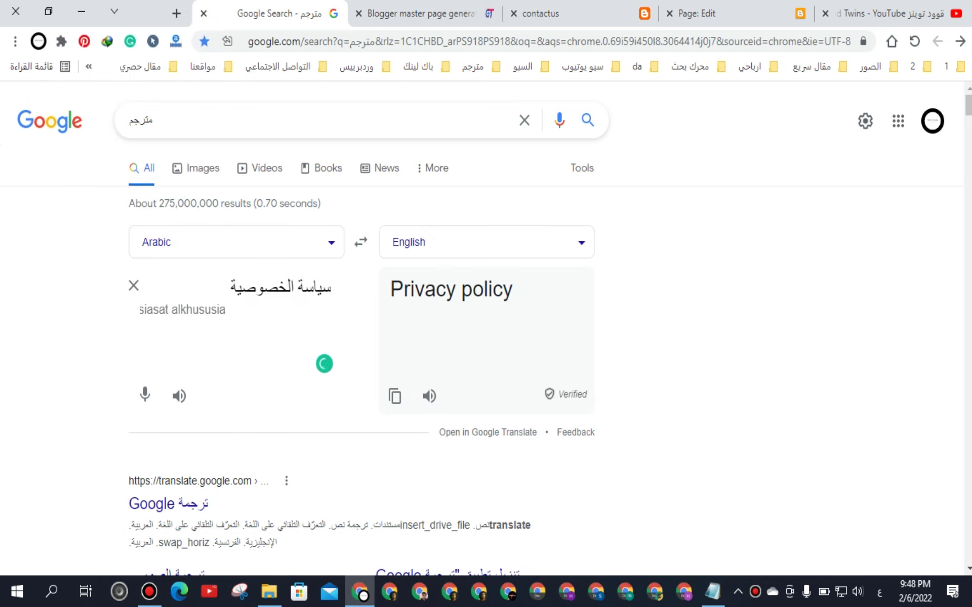
double_click(487, 289)
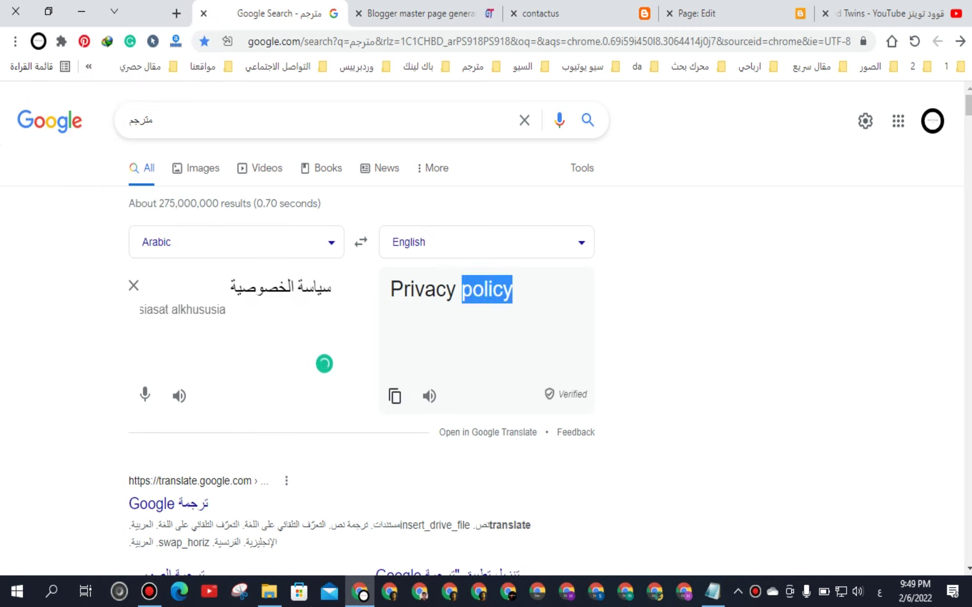
left_click(395, 395)
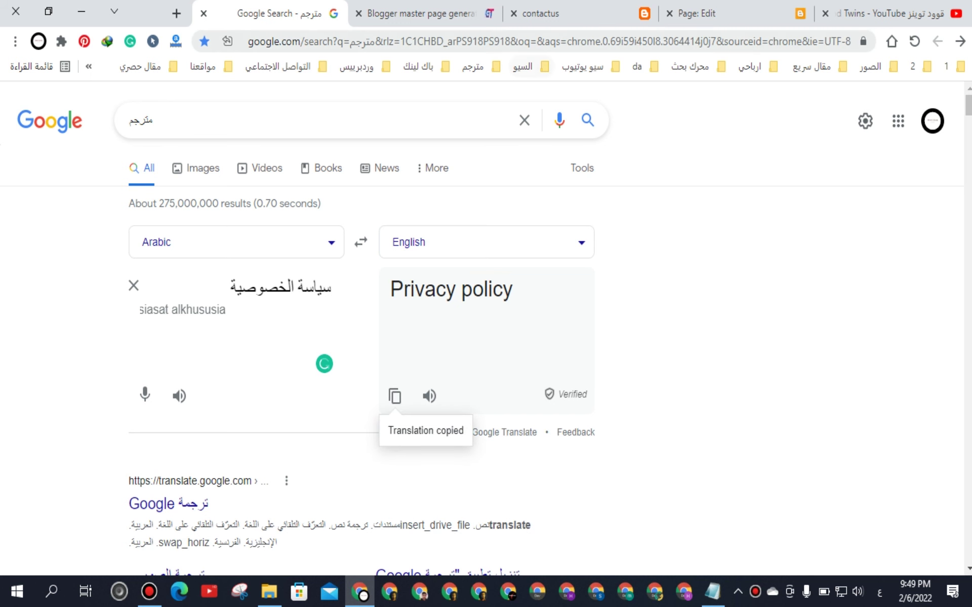
Step: Title the new page "Privacy policy" with the copied translation and publish it
left_click(727, 13)
left_click(424, 172)
right_click(424, 172)
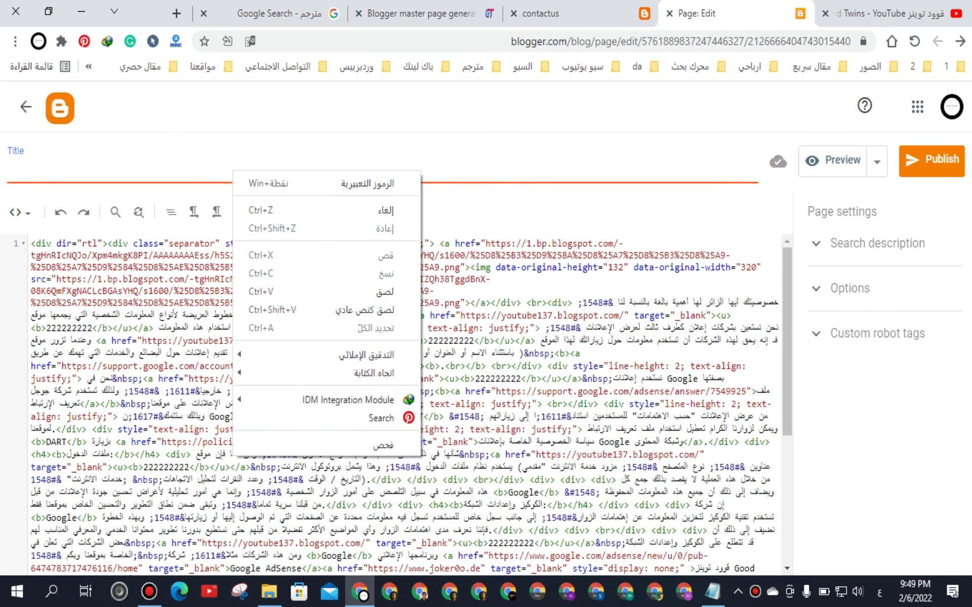
left_click(354, 290)
left_click(931, 161)
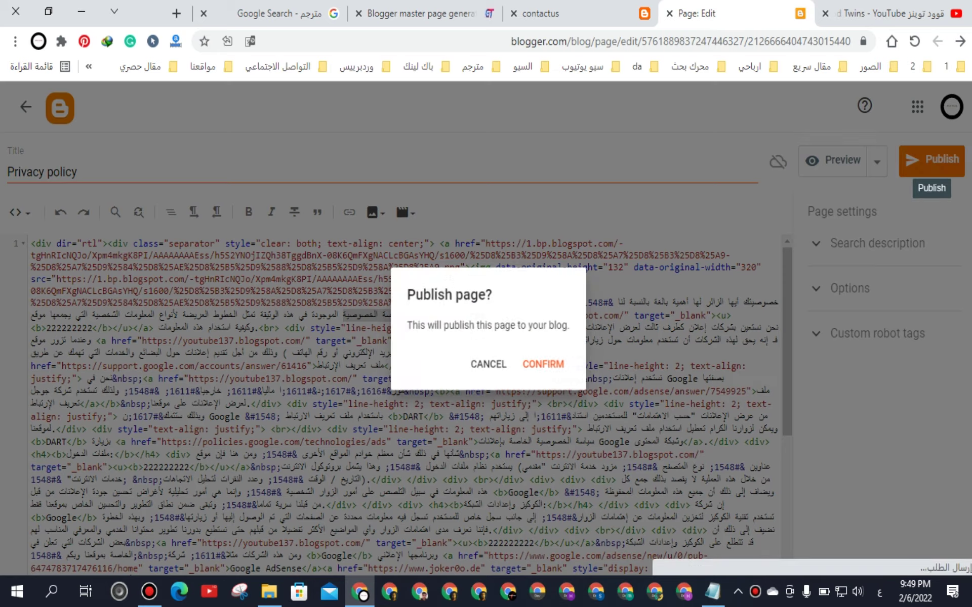
left_click(545, 364)
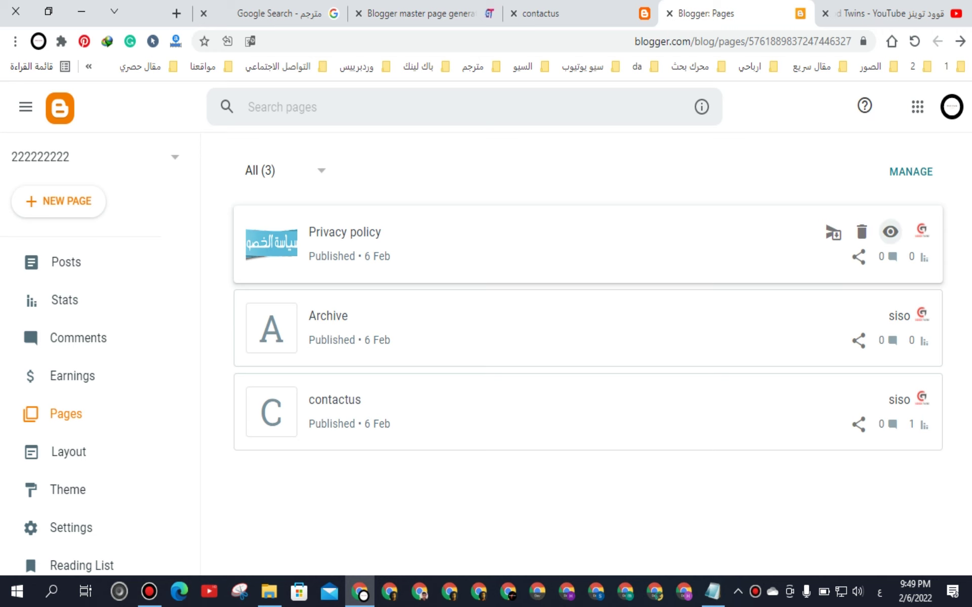
Step: View the published privacy policy page and examine the page name part of its URL
left_click(890, 232)
left_click(758, 41)
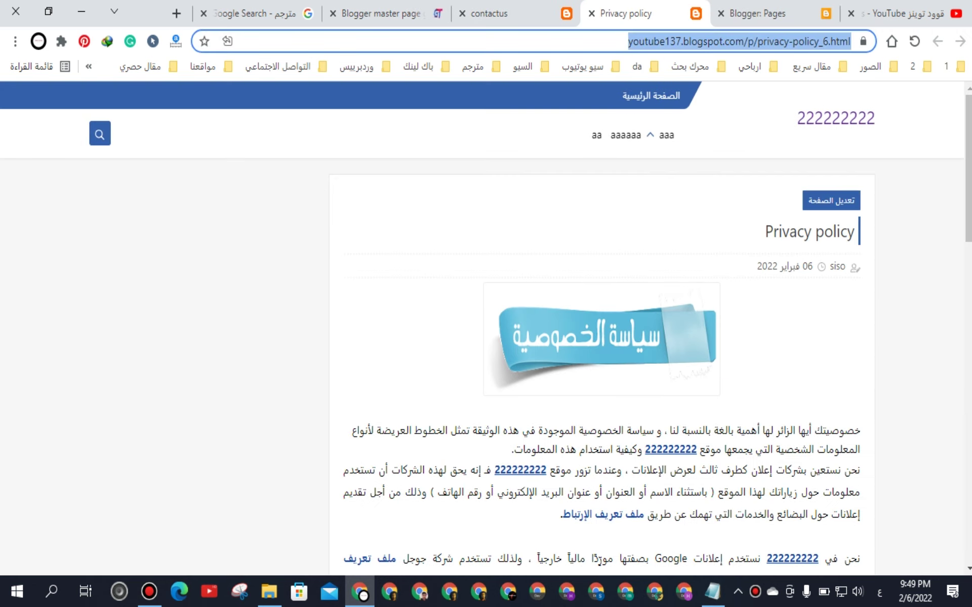
left_click(758, 41)
left_click_drag(780, 41, 814, 41)
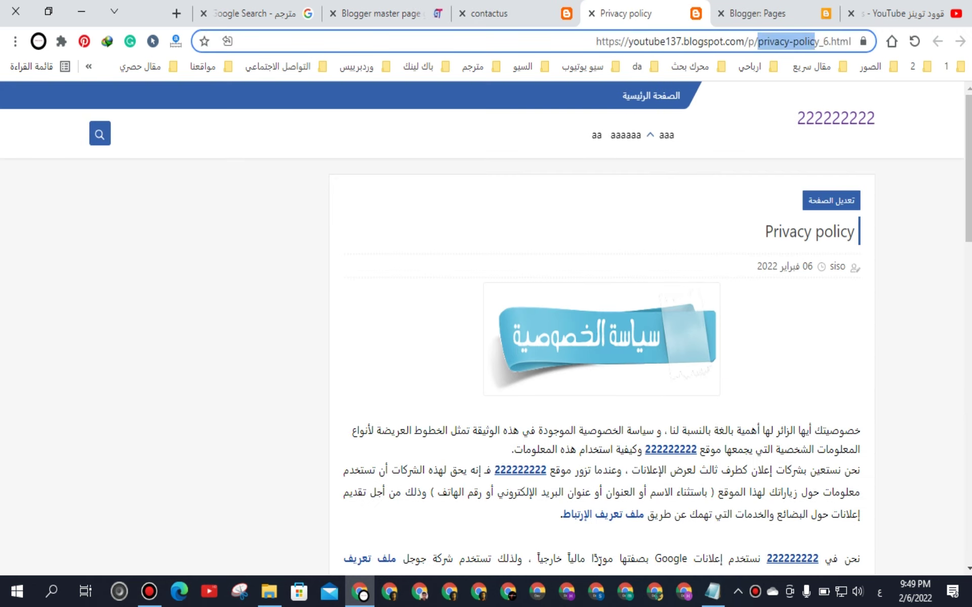
Step: Copy the Arabic phrase "سياسة الخصوصية" from Google's translator
left_click(261, 13)
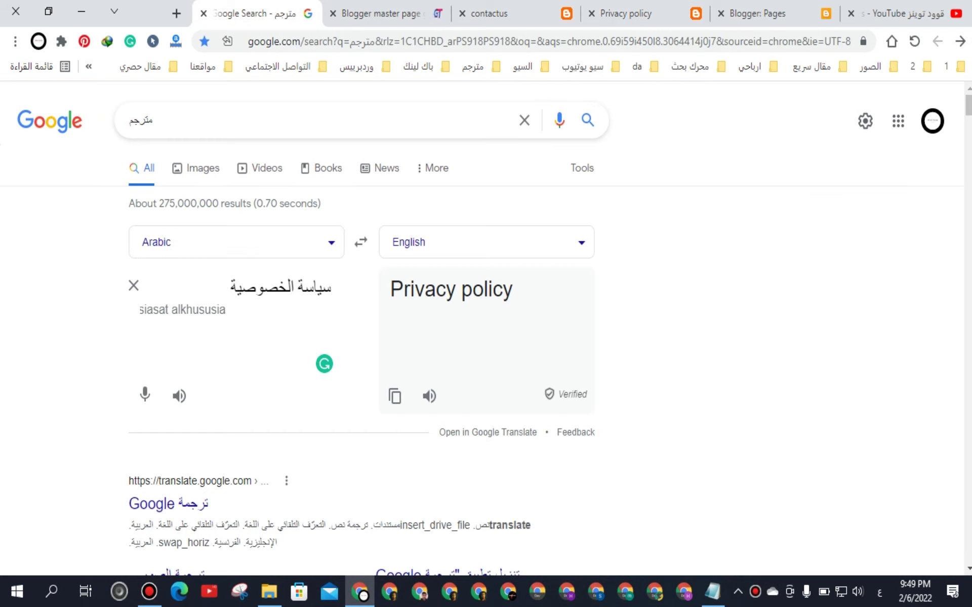
triple_click(278, 286)
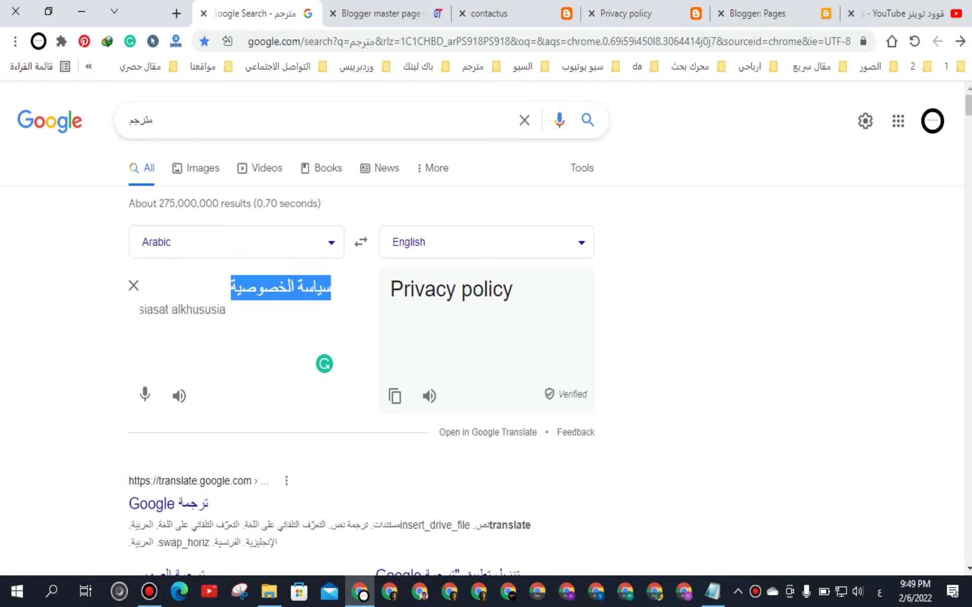
right_click(278, 285)
left_click(238, 341)
Step: Change the published privacy policy page's title to "سياسة الخصوصية", save it and return to the pages list
left_click(756, 13)
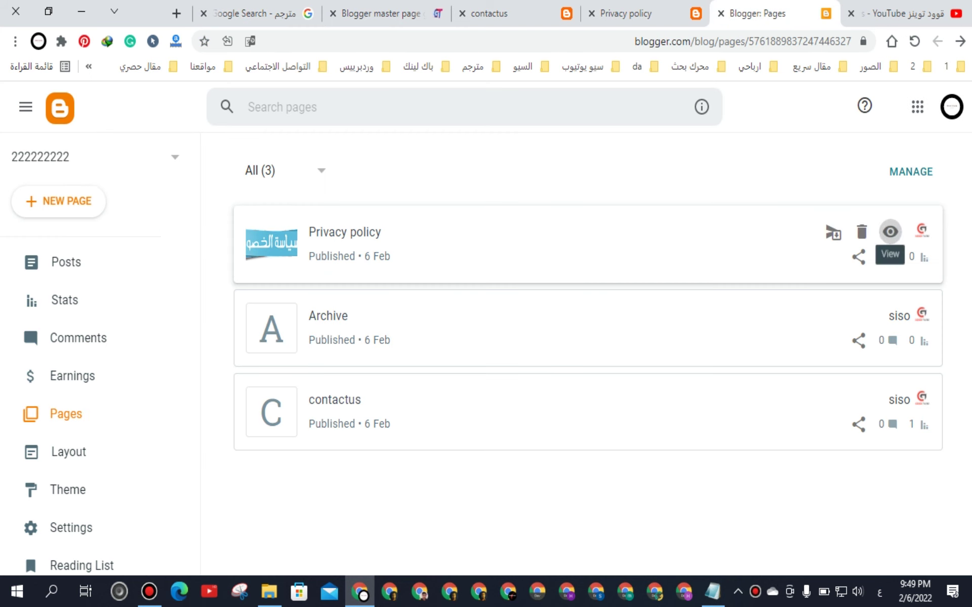
left_click(345, 231)
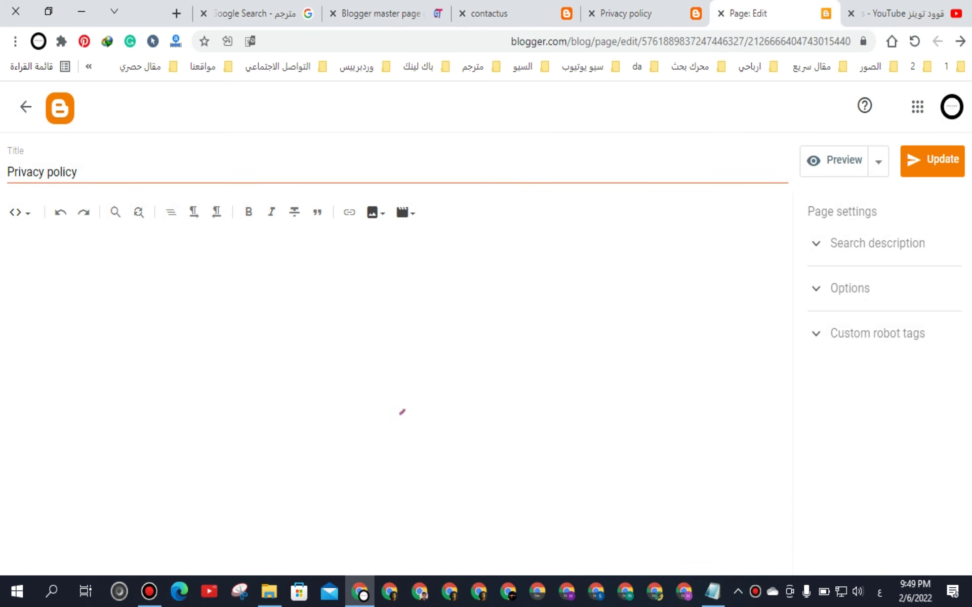
triple_click(61, 171)
right_click(60, 173)
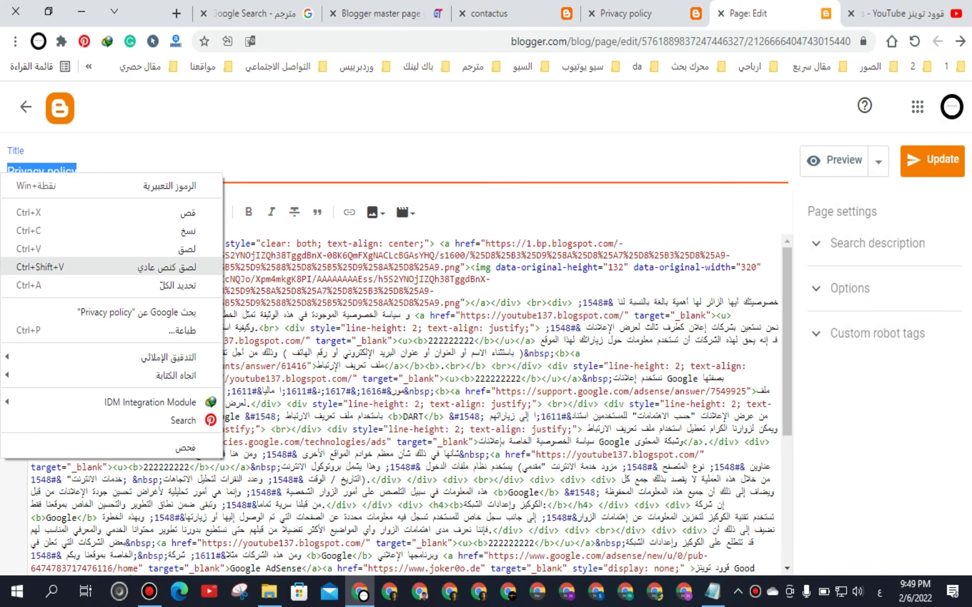
left_click(183, 249)
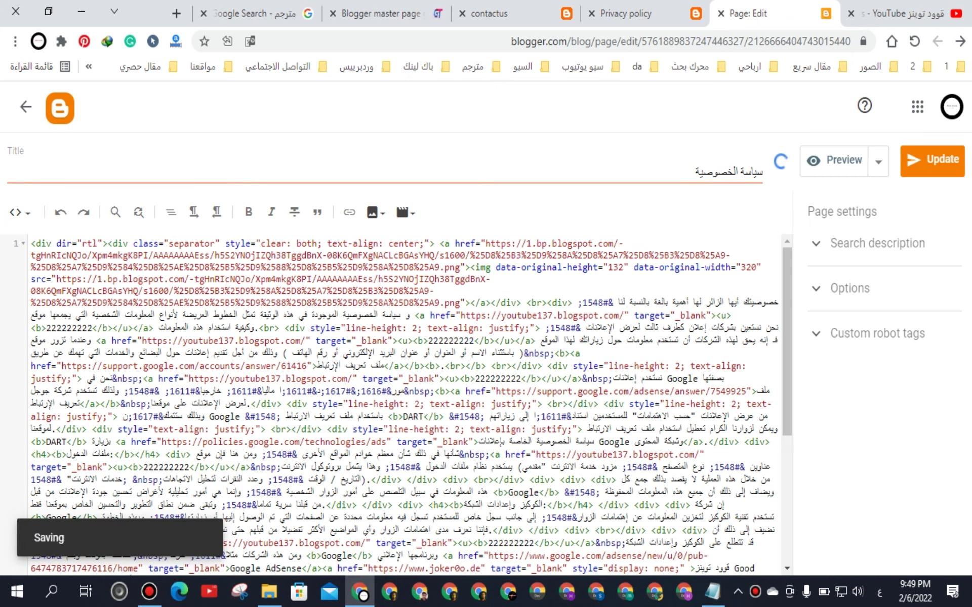
left_click(26, 106)
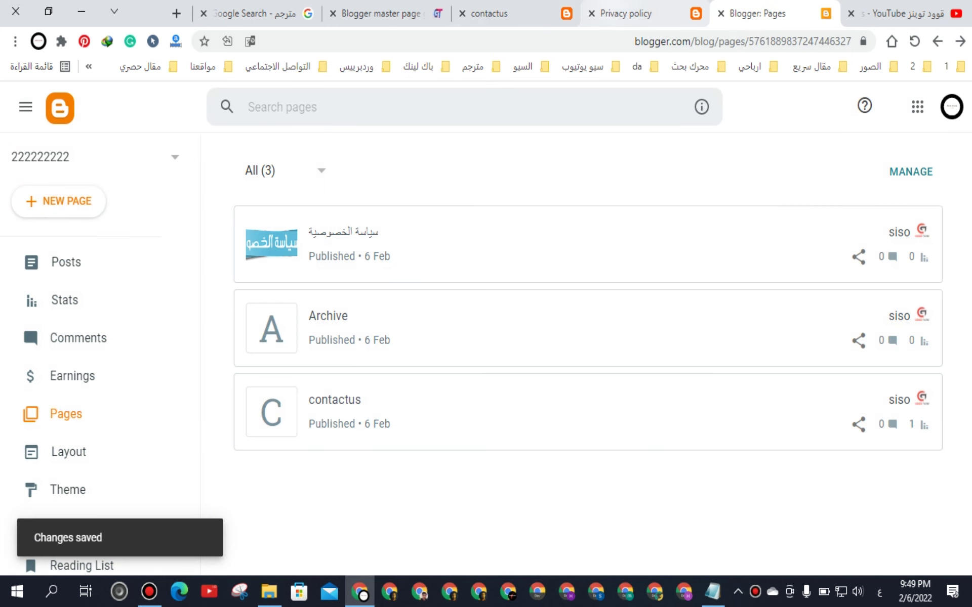
Step: Reload the live privacy policy page to check its title and URL, close it and return to the pages list
left_click(626, 14)
left_click(914, 41)
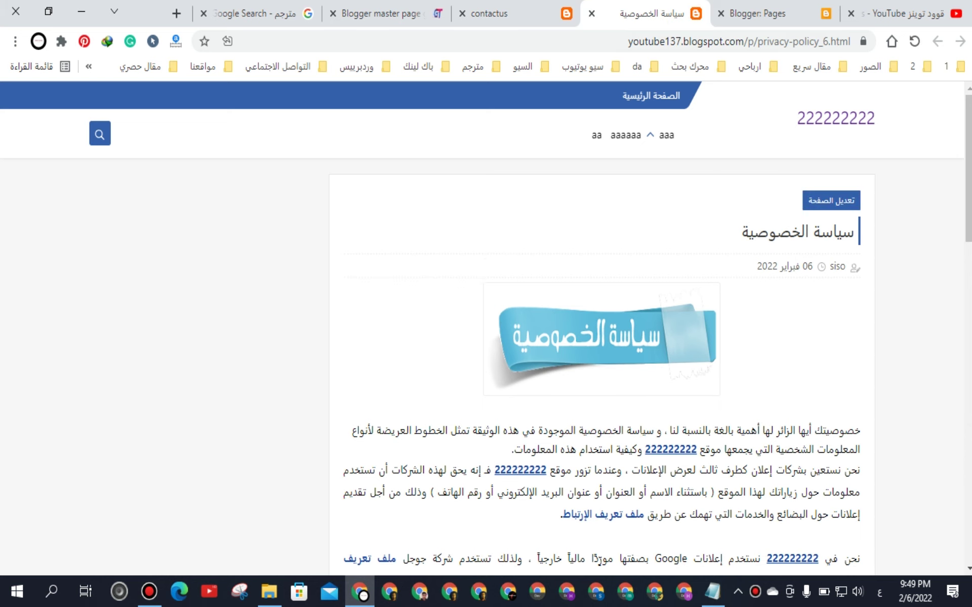
left_click(738, 41)
left_click_drag(758, 41, 807, 41)
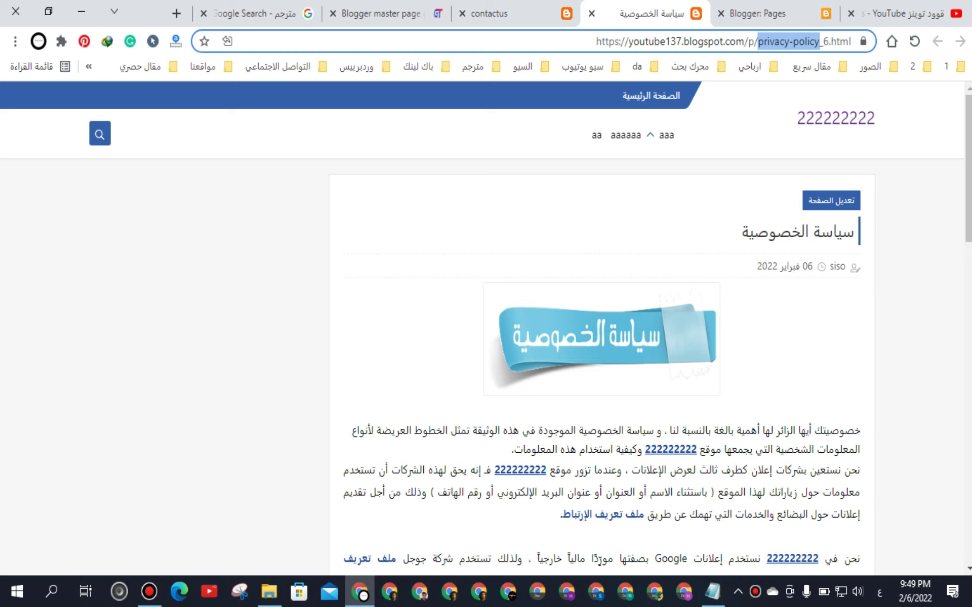
left_click(591, 13)
left_click(770, 13)
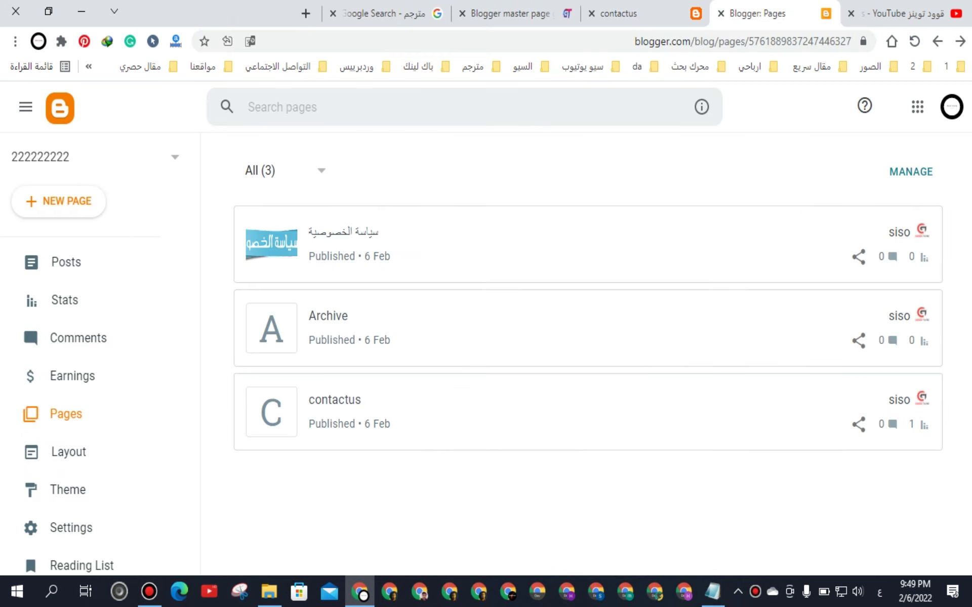
Step: Copy the code of the terms of use and publishing rights page from the page generator
left_click(423, 13)
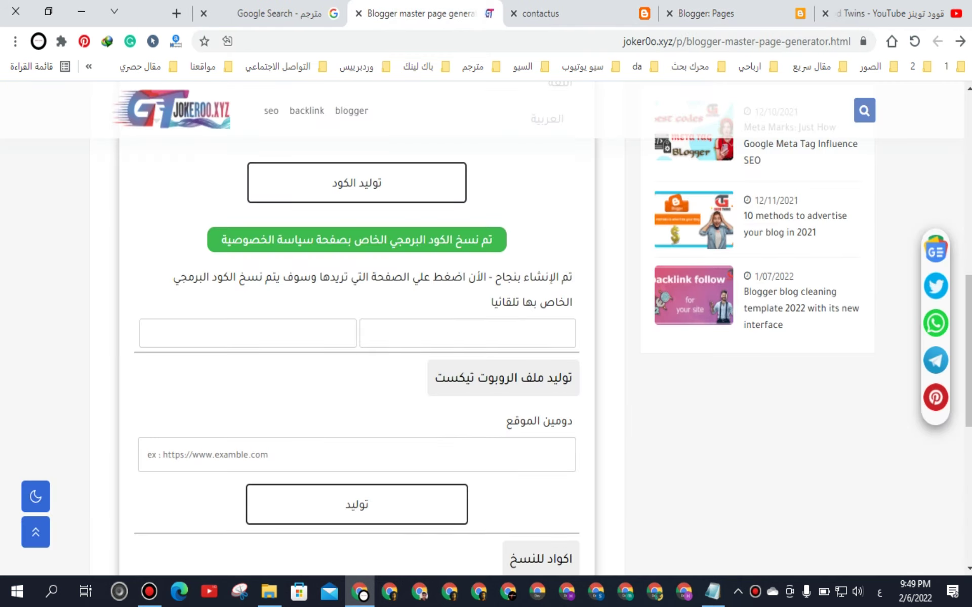
scroll(356, 329, "up", 2)
scroll(357, 329, "up", 2)
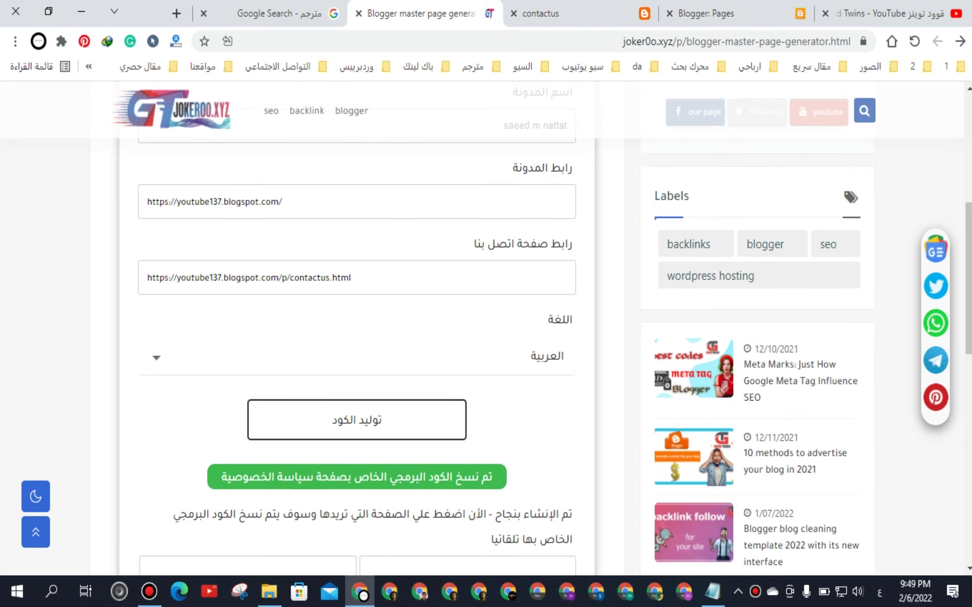
scroll(357, 329, "down", 2)
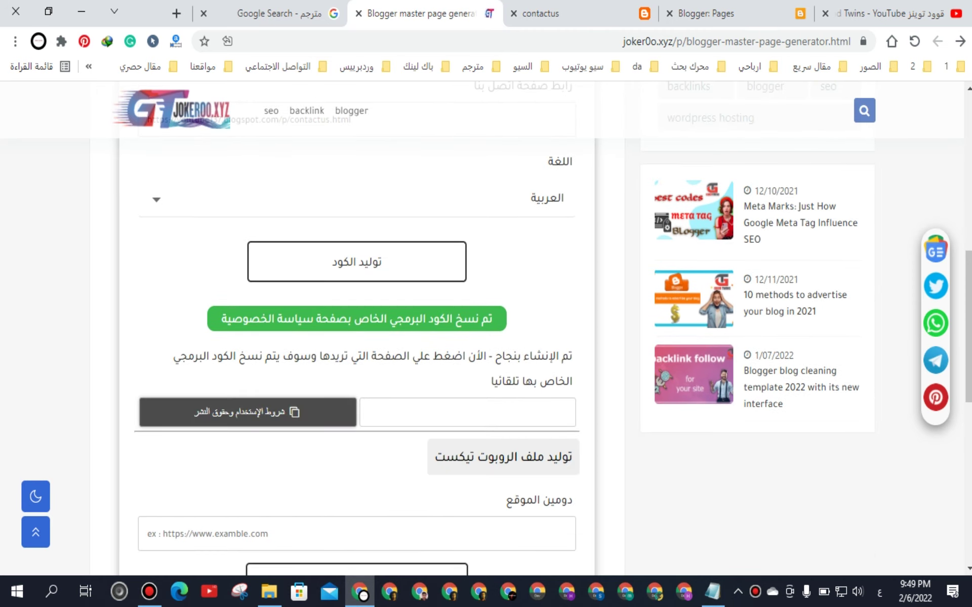
left_click(248, 412)
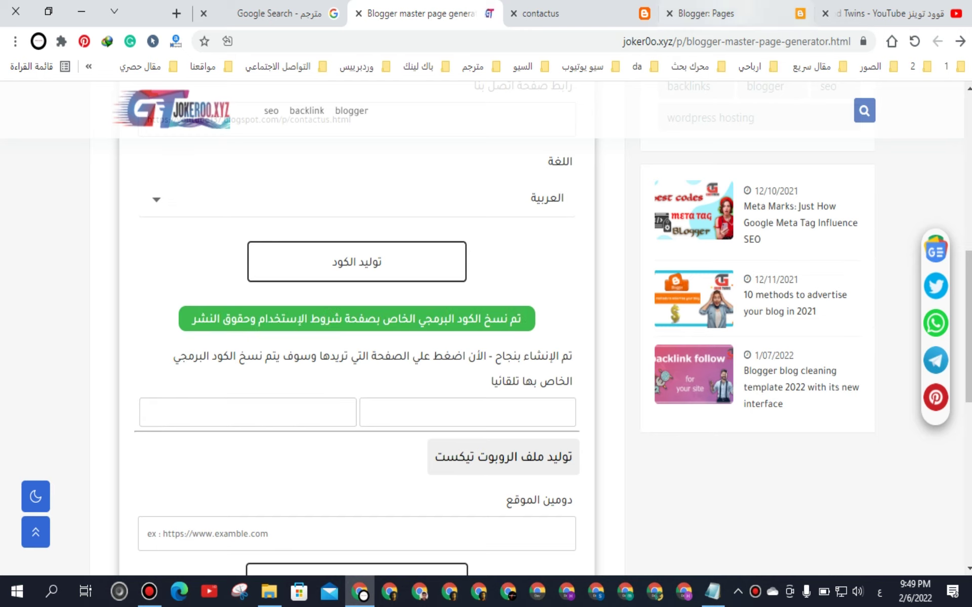
Step: Create a new blog page with reader comments set to "Do not allow; hide existing"
left_click(732, 13)
left_click(58, 201)
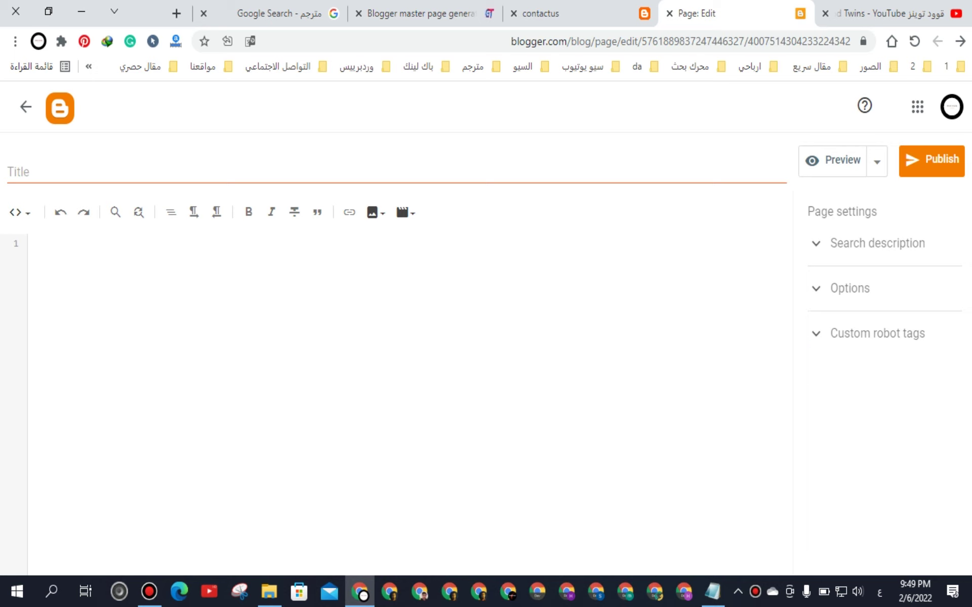
left_click(849, 288)
left_click(817, 382)
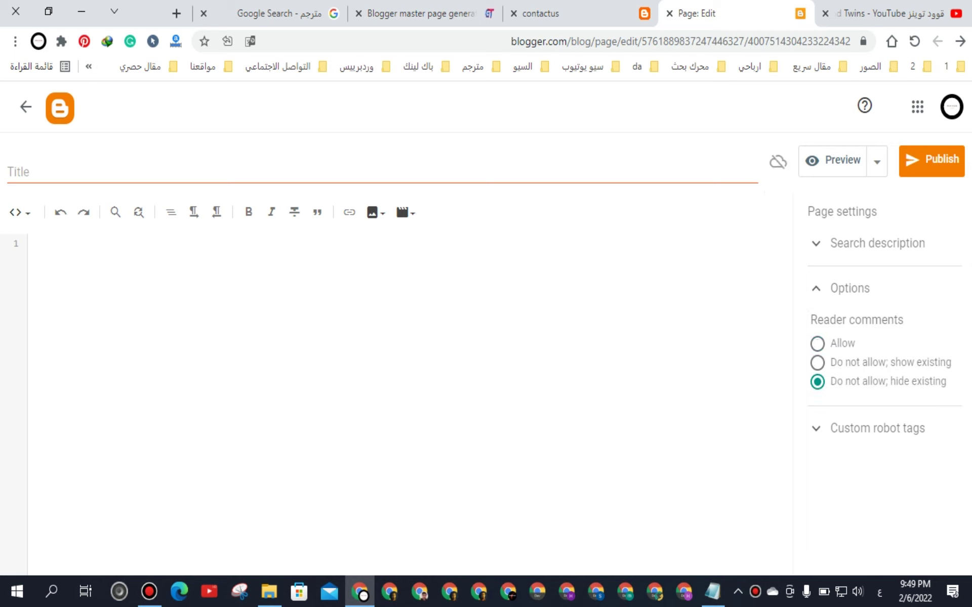
left_click(849, 288)
Step: Replace the new page's default custom robot tag with noindex and noodp
left_click(877, 333)
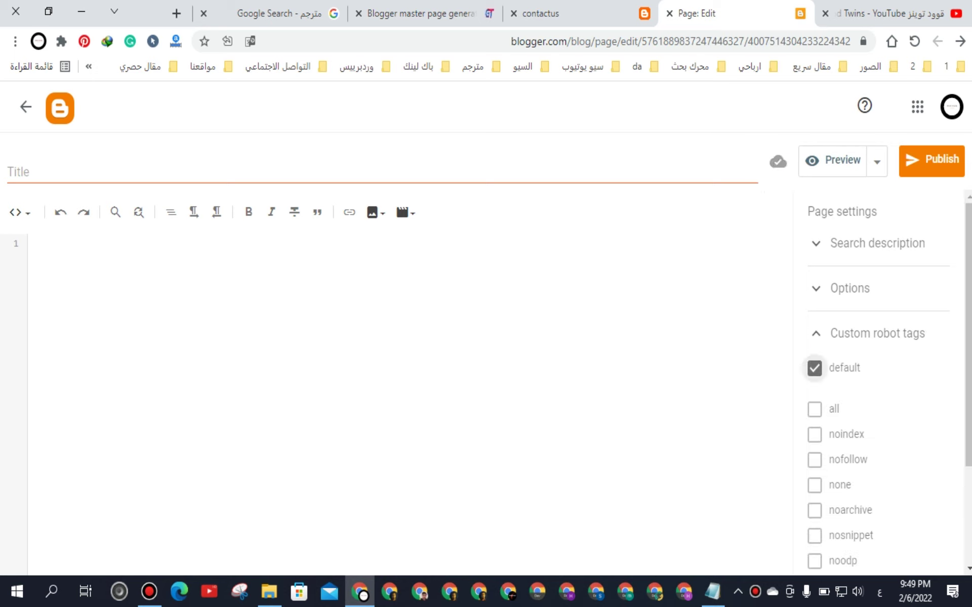
left_click(815, 368)
left_click(814, 434)
scroll(878, 385, "down", 2)
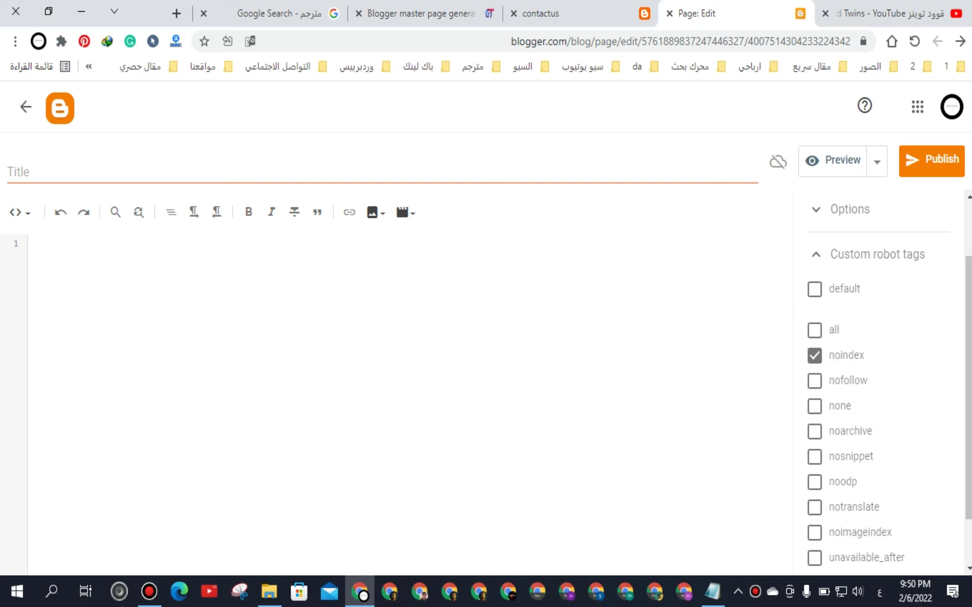
left_click(815, 481)
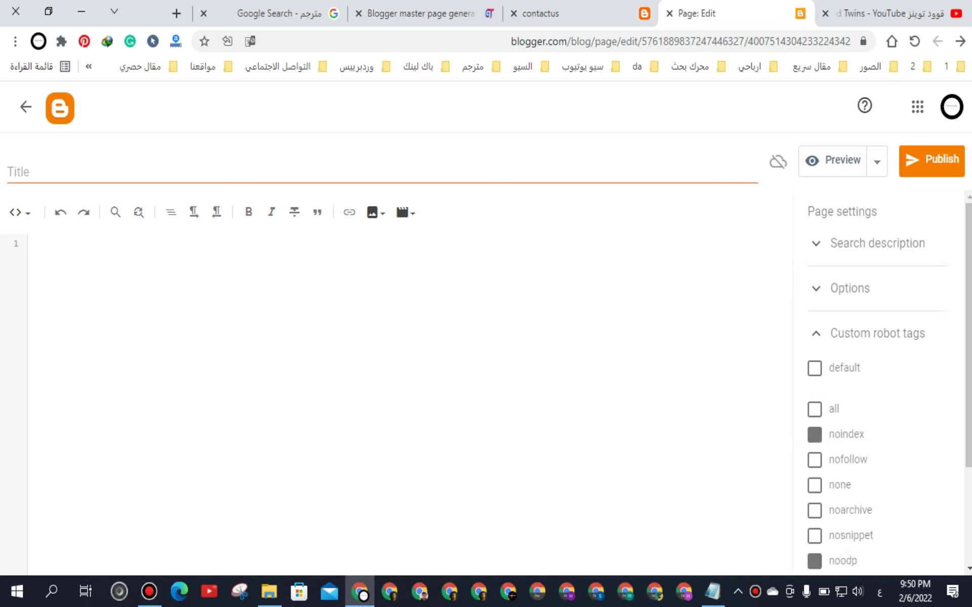
Step: Paste the terms of use code into the page body and copy the phrase "سياسة النشر" from it
right_click(260, 313)
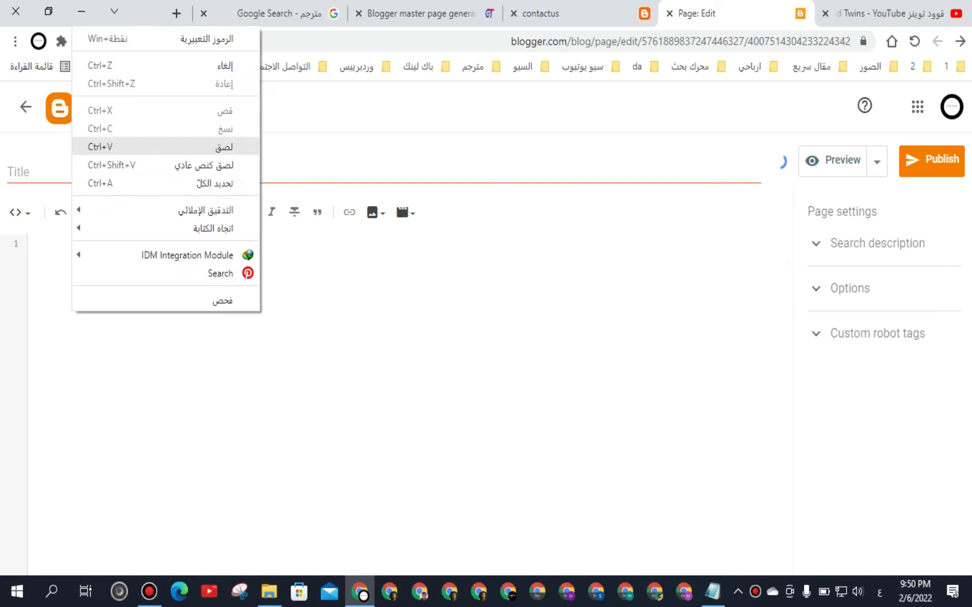
left_click(205, 146)
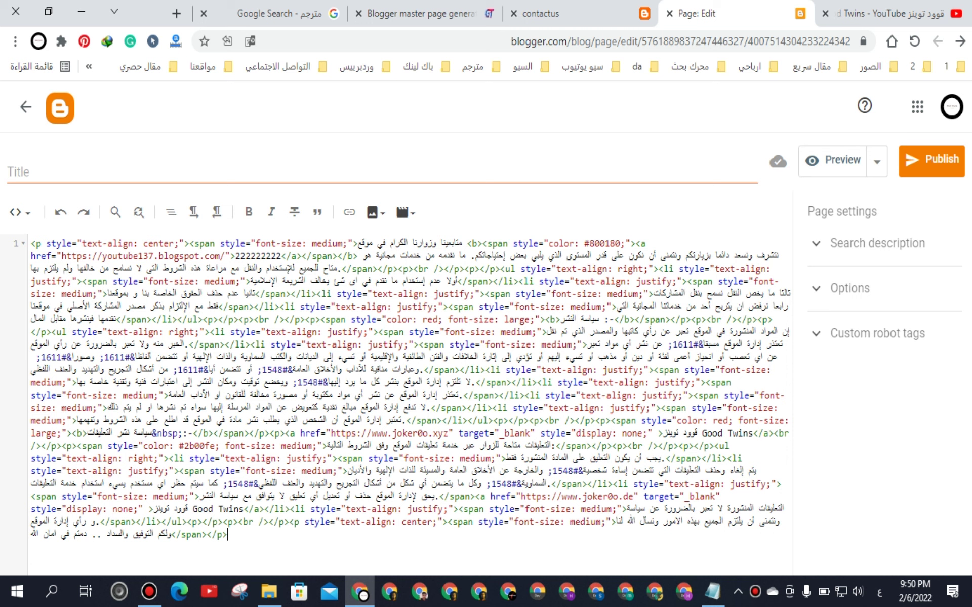
left_click_drag(238, 496, 215, 496)
right_click(216, 498)
left_click(177, 269)
Step: Translate "سياسة النشر" into English in Google's translator and copy the translation
left_click(279, 14)
right_click(323, 289)
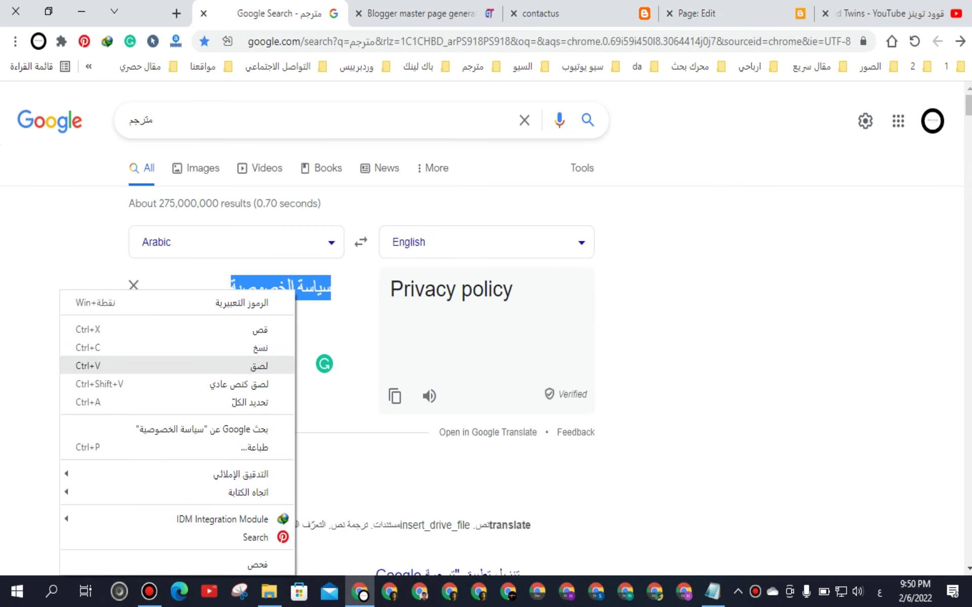
left_click(243, 365)
double_click(438, 289)
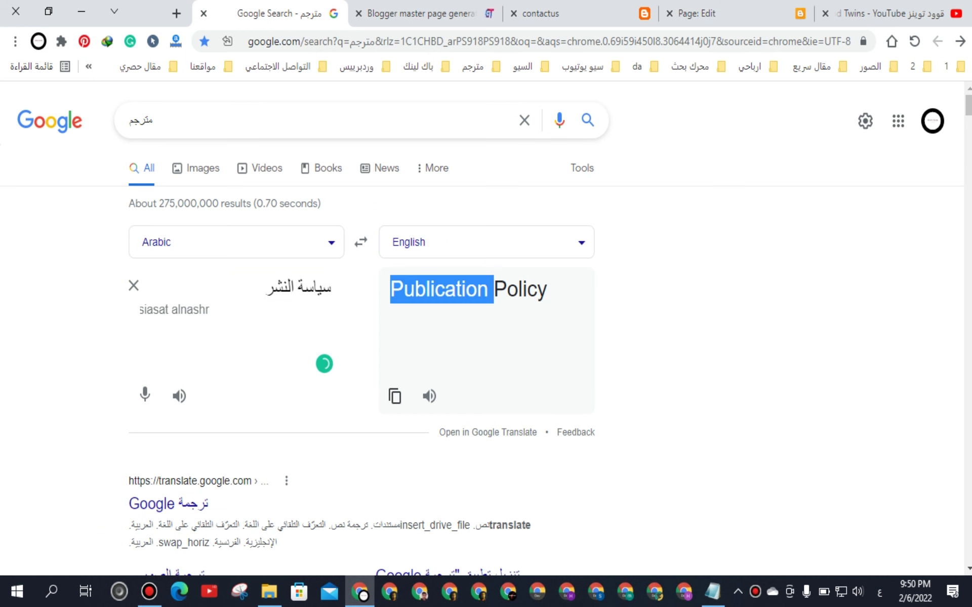
left_click(395, 395)
Step: Title the new page "Publication Policy" and publish it
left_click(697, 13)
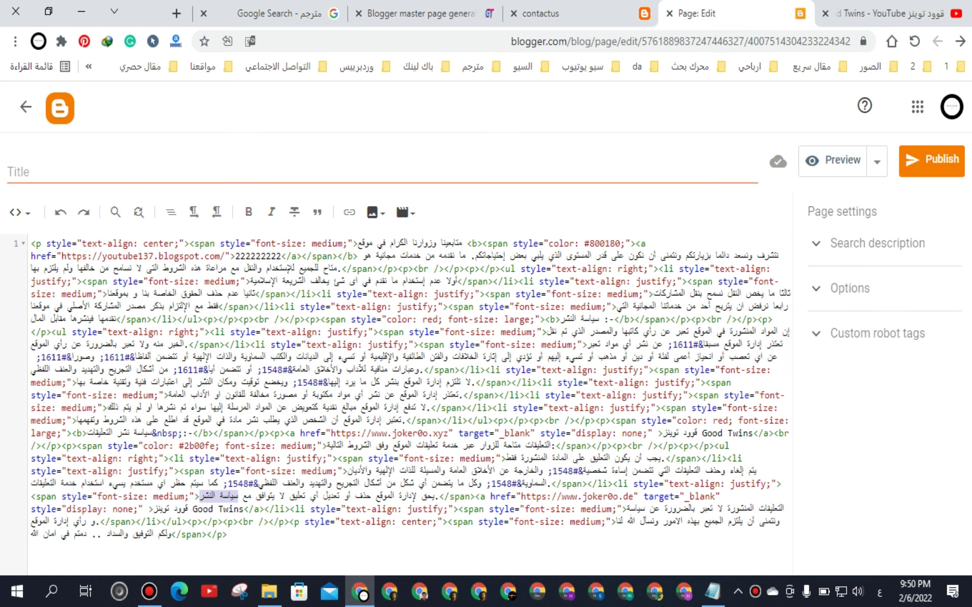
right_click(428, 174)
left_click(329, 295)
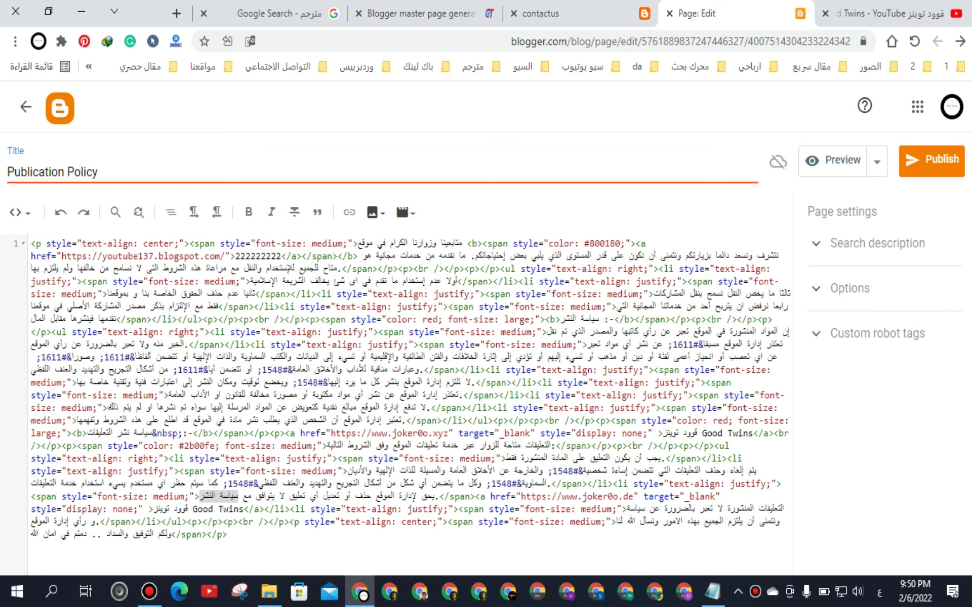
left_click(931, 160)
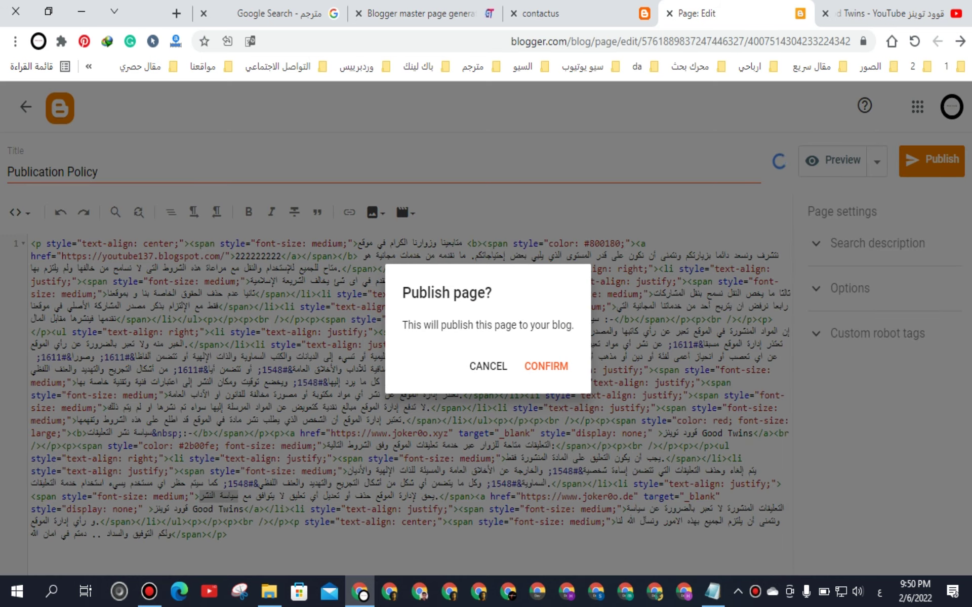
left_click(545, 366)
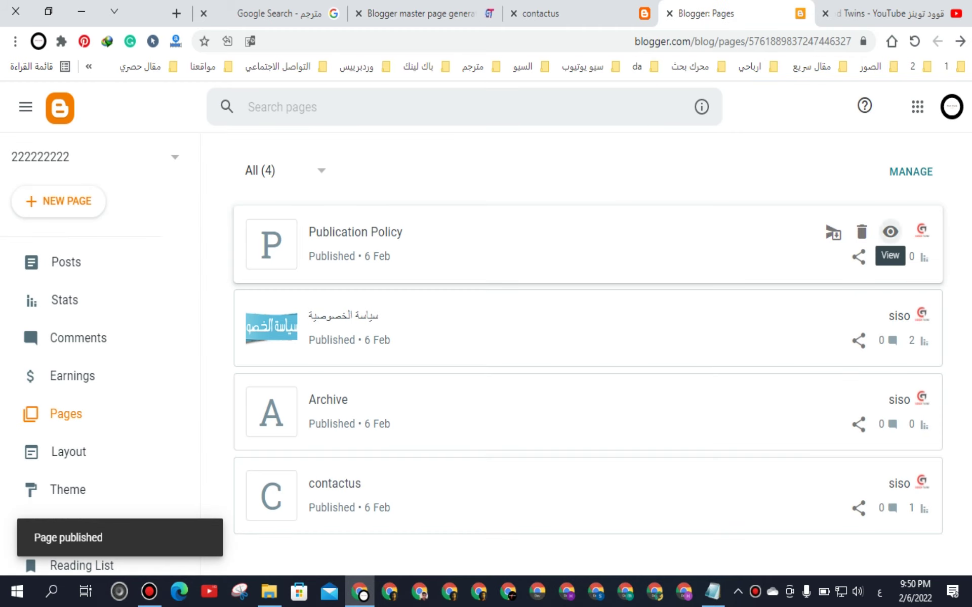
Step: View the live publication policy page to check its content and URL
left_click(950, 229)
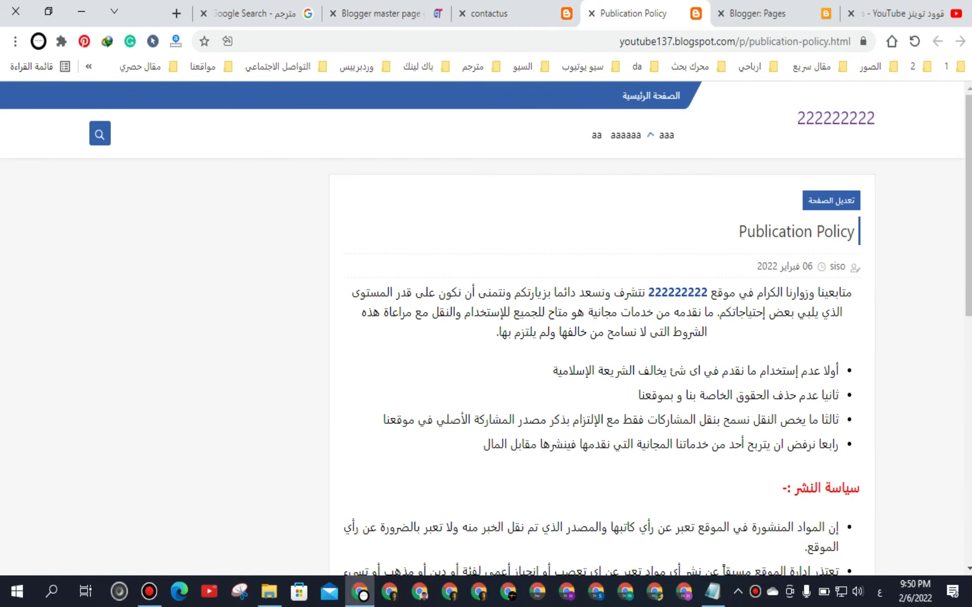
scroll(602, 329, "down", 4)
scroll(602, 329, "up", 4)
Step: Cut the Arabic phrase "سياسة النشر" from Google's translator
left_click(255, 13)
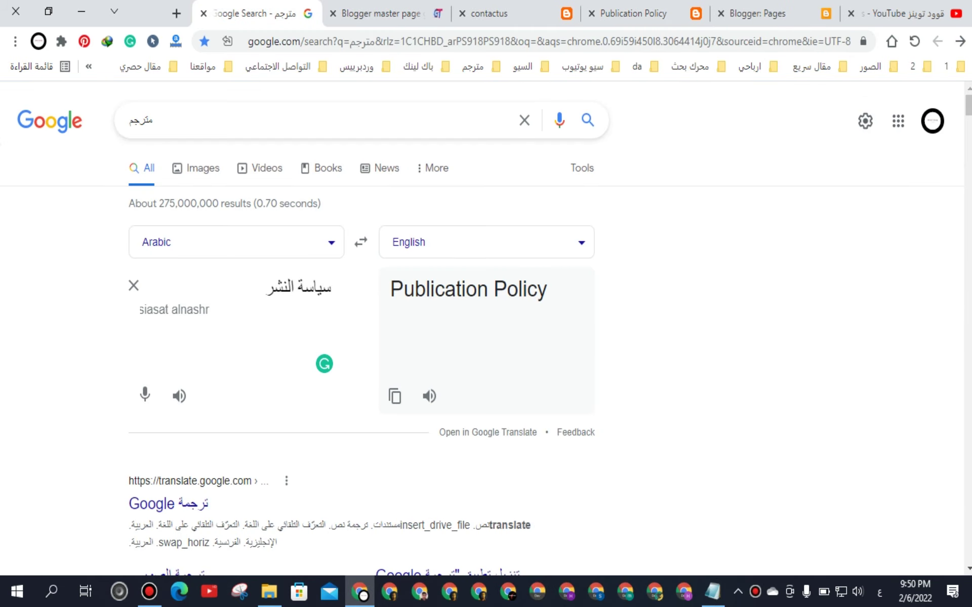
key("ctrl+a")
right_click(304, 288)
left_click(273, 329)
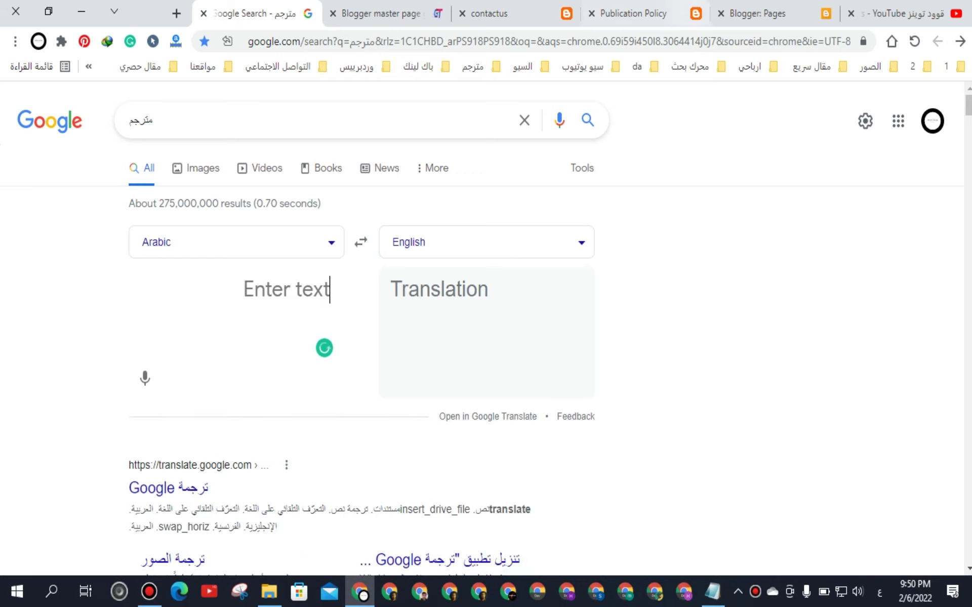
Step: Change the published publication policy page's title to "سياسة النشر" and save the update
left_click(757, 14)
left_click(354, 230)
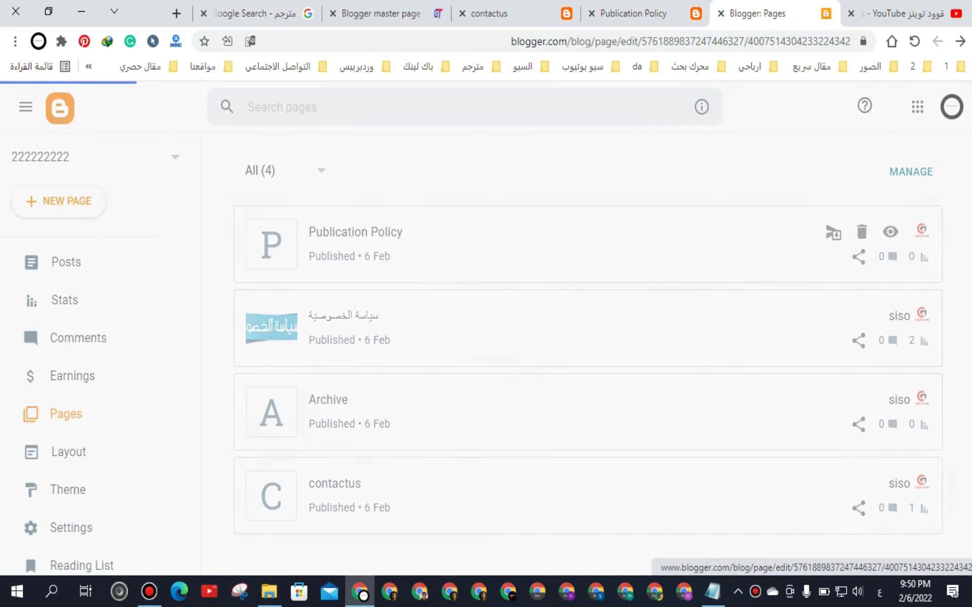
triple_click(241, 170)
right_click(239, 168)
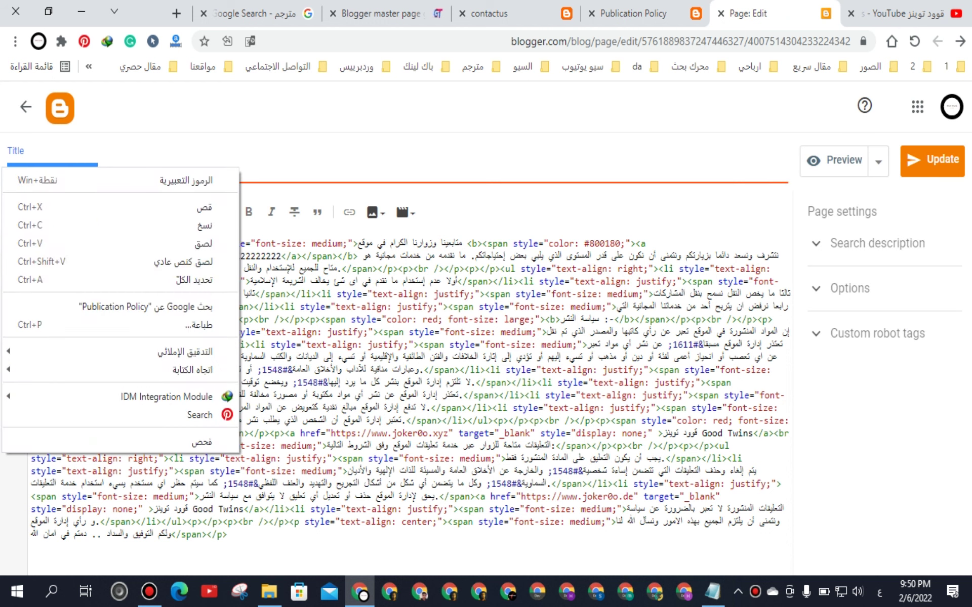
left_click(203, 243)
left_click(932, 160)
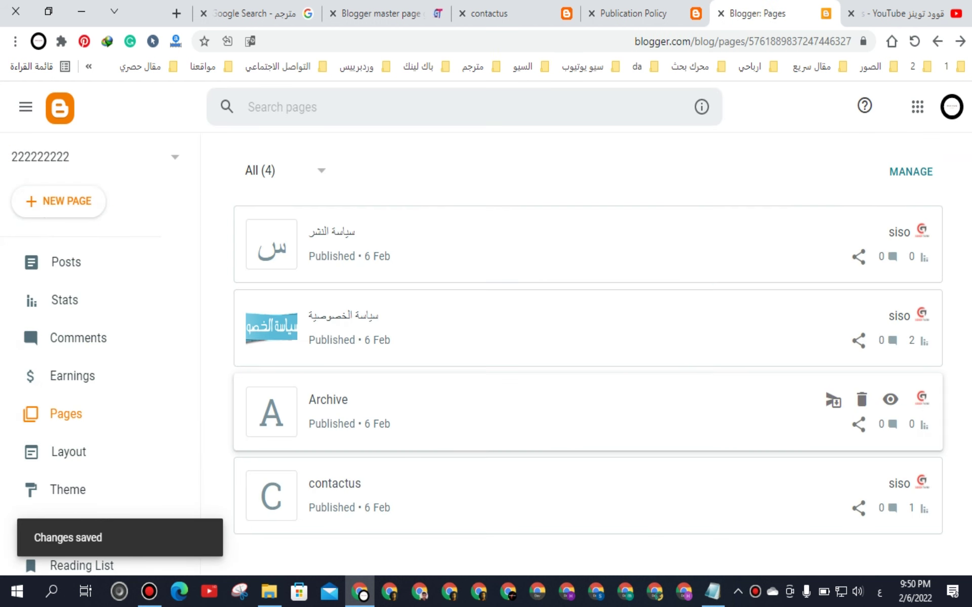
Step: Open the contactus page for editing and replace its title with "اتصل بنا"
left_click(334, 483)
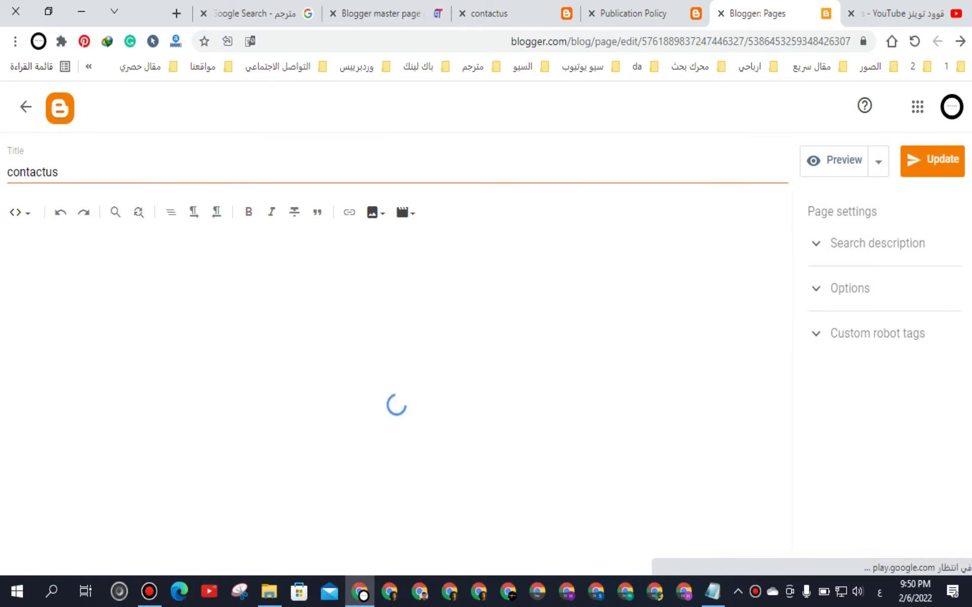
double_click(327, 172)
key("BackSpace")
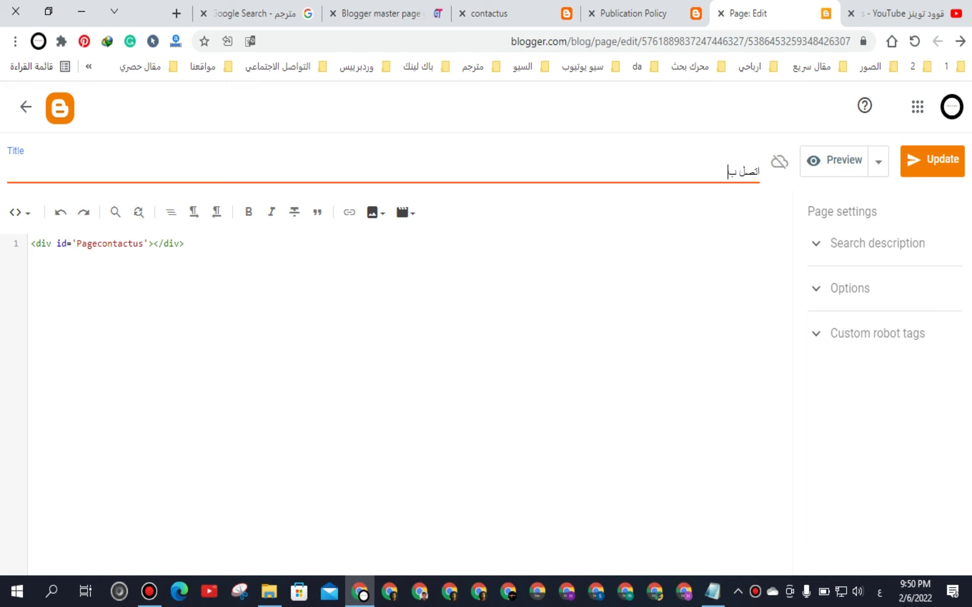
Step: Review the page generator's blog name, link and language fields, including the available language options
left_click(380, 13)
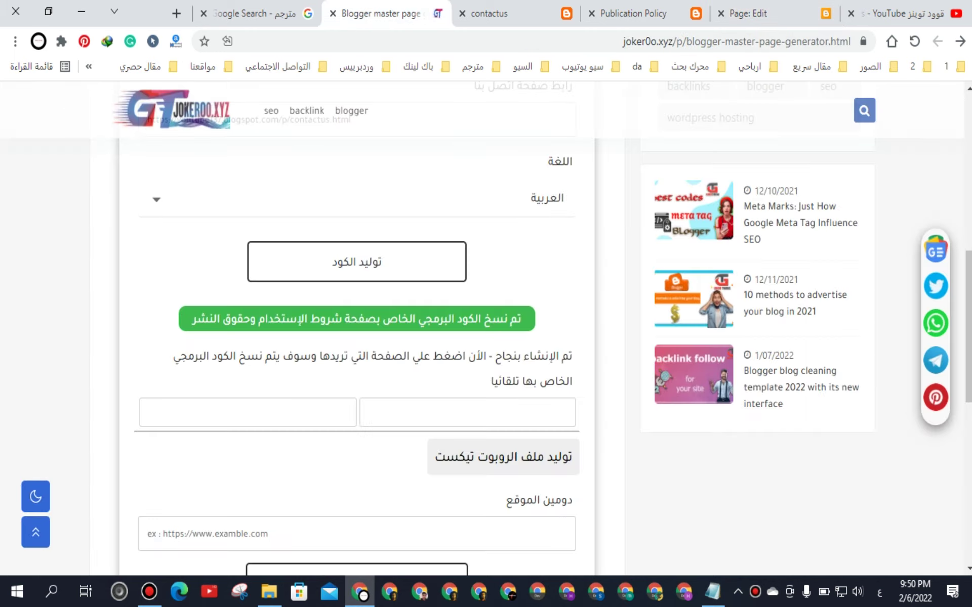
scroll(356, 354, "up", 5)
scroll(356, 354, "down", 3)
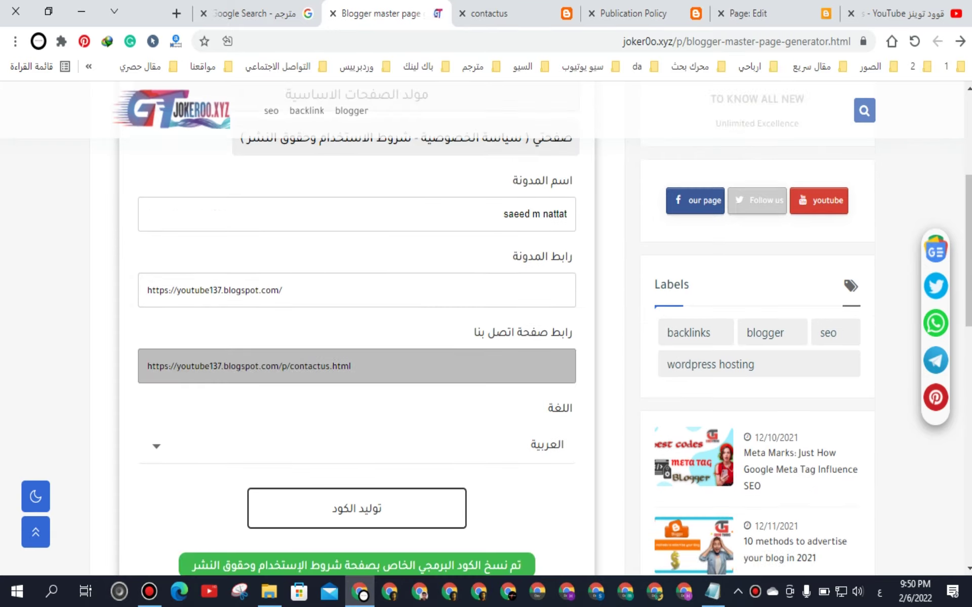
left_click(357, 277)
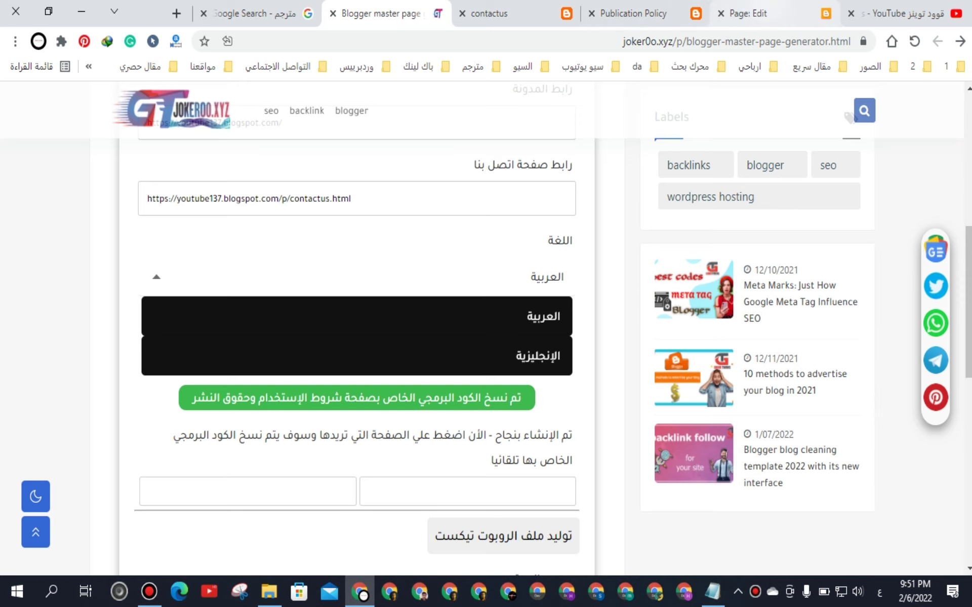
Step: Return to the contact page's editor and save the renamed page
left_click(760, 13)
left_click(932, 161)
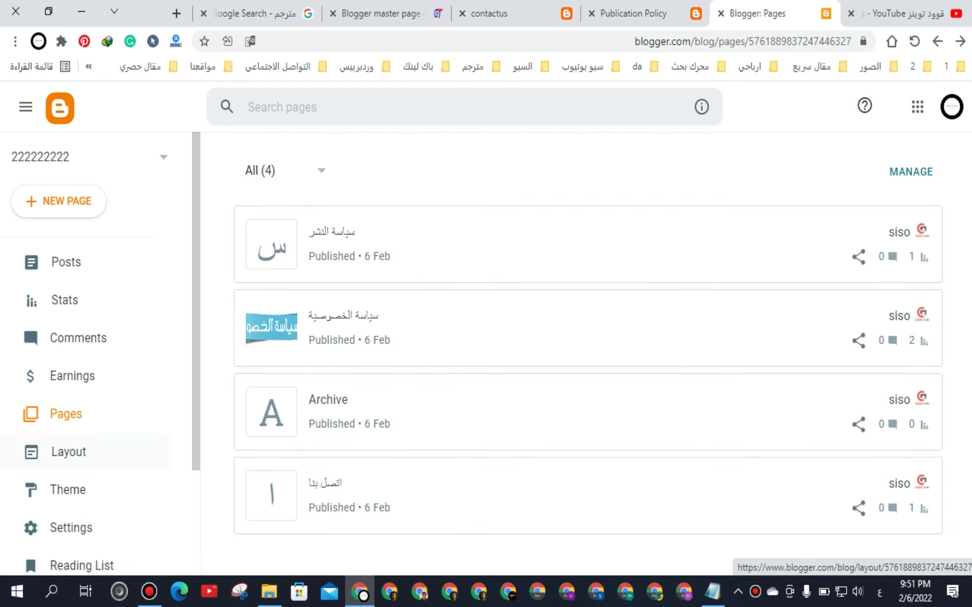
Step: In the blog layout's top menu, edit the "الصفحات" page list and set the "الصفحة الرئيسية" item's URL to "/"
left_click(68, 452)
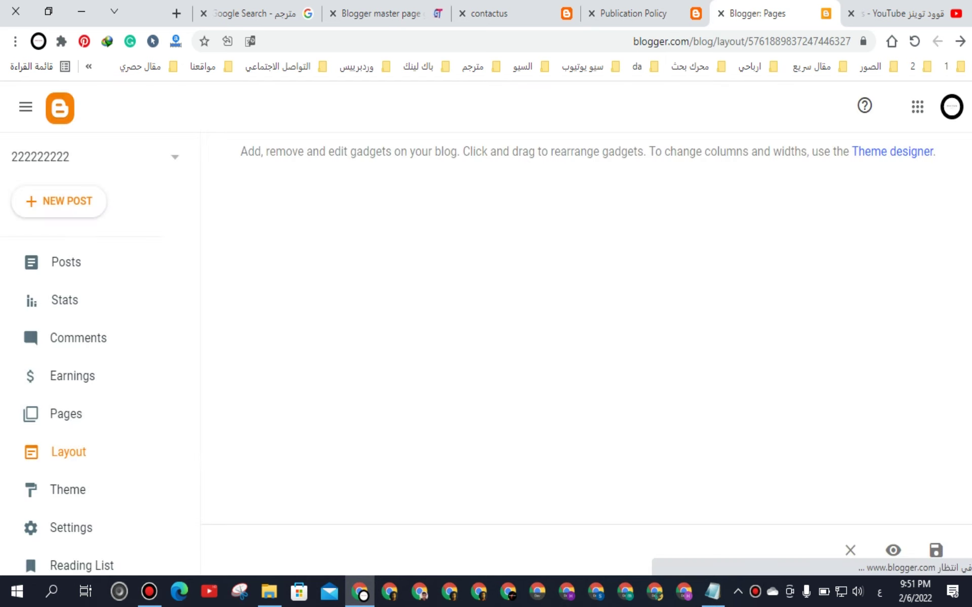
scroll(628, 349, "down", 5)
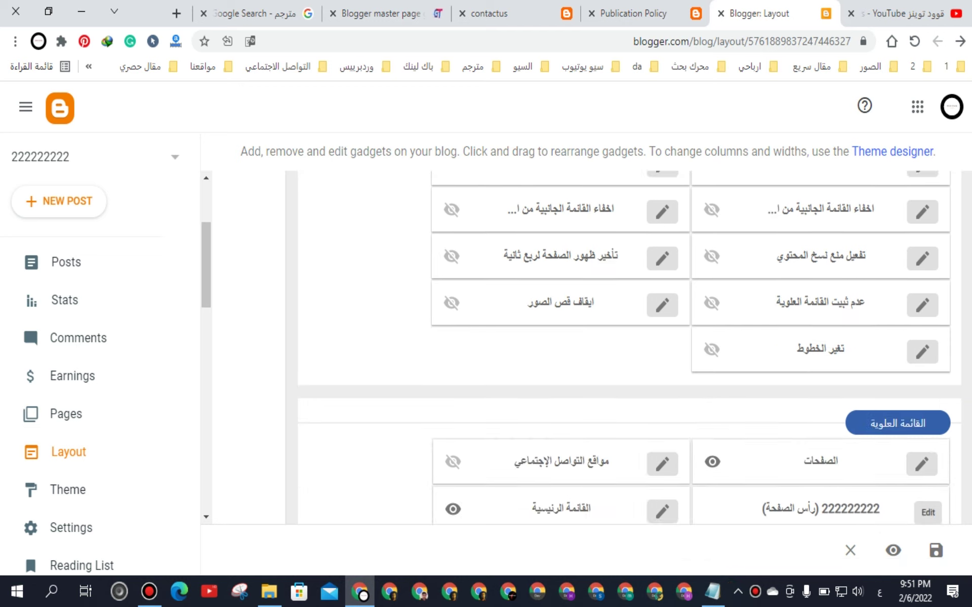
left_click(921, 305)
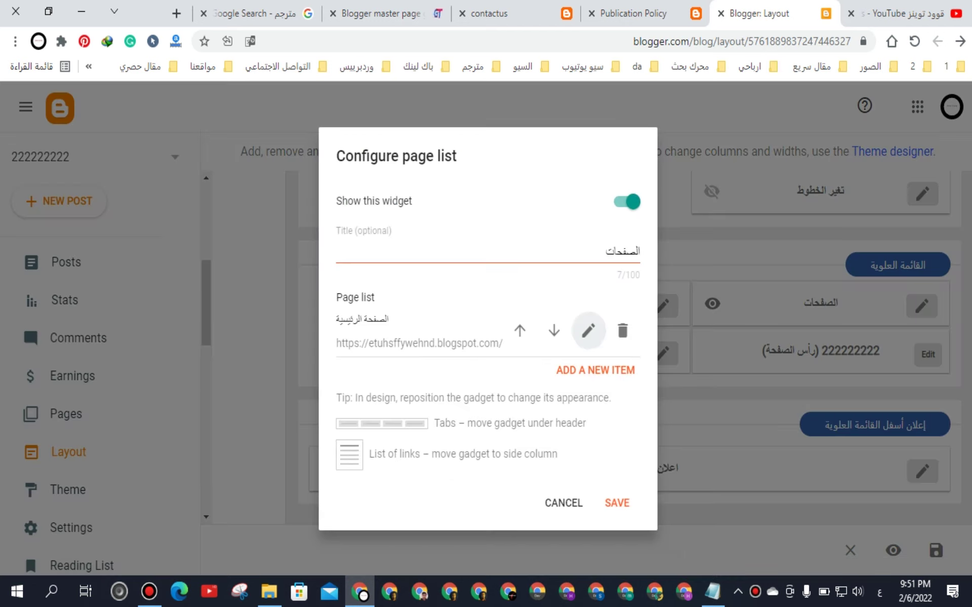
left_click(589, 331)
left_click_drag(547, 264, 362, 264)
key("BackSpace")
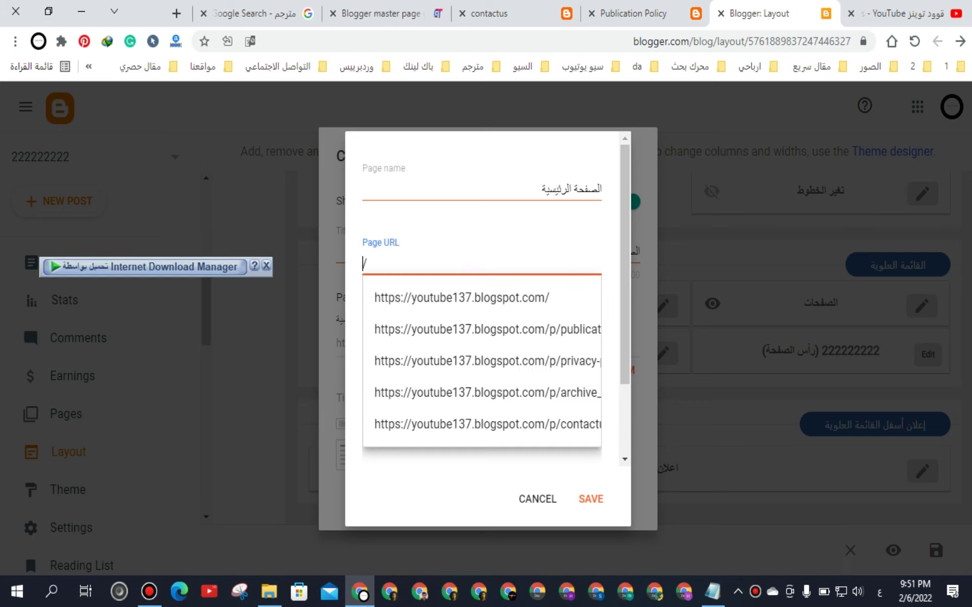
left_click(591, 499)
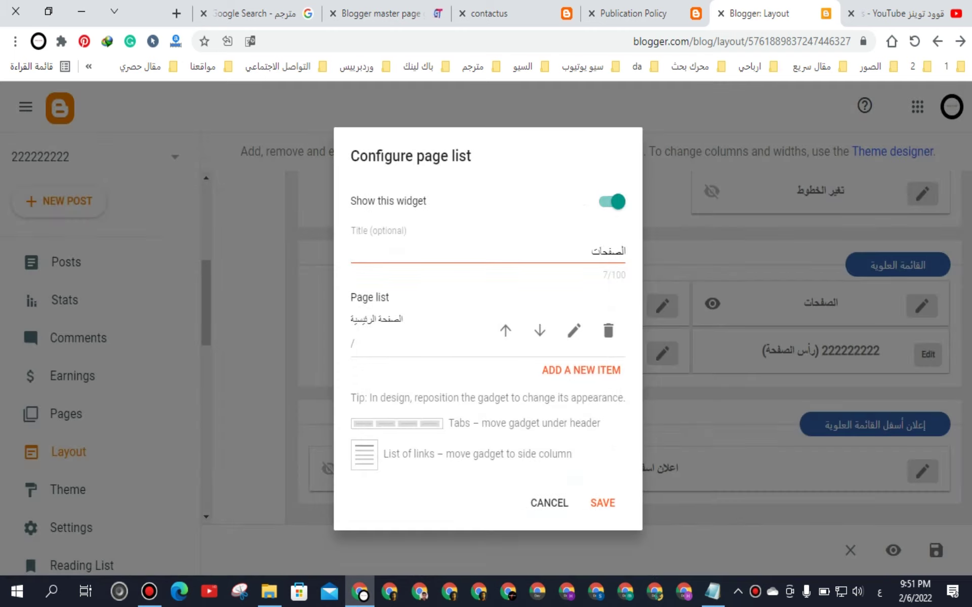
Step: Add the "سياسة النشر" page to the page list with the relative URL /p/publication-policy.html
left_click(581, 370)
left_click(481, 189)
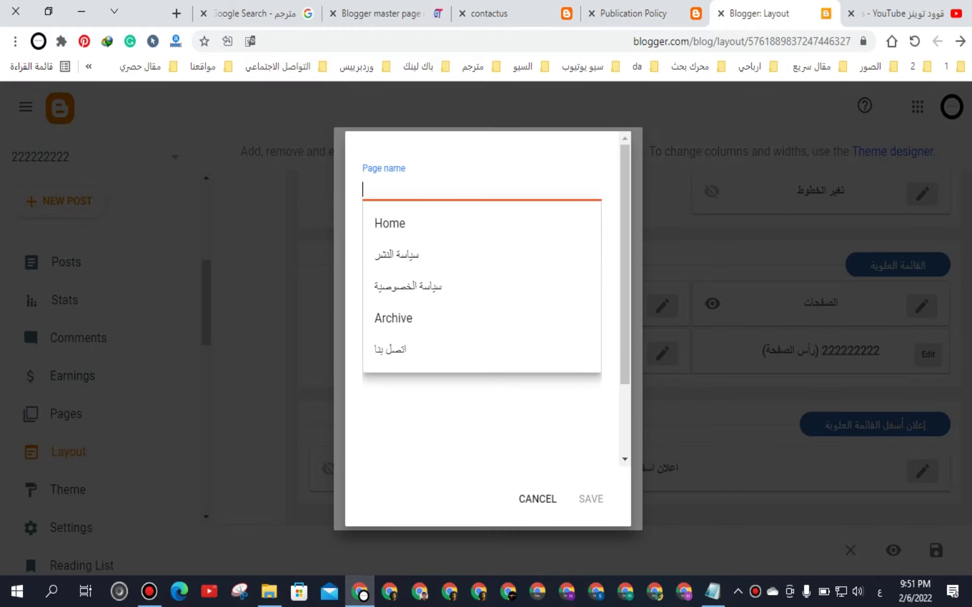
left_click(481, 255)
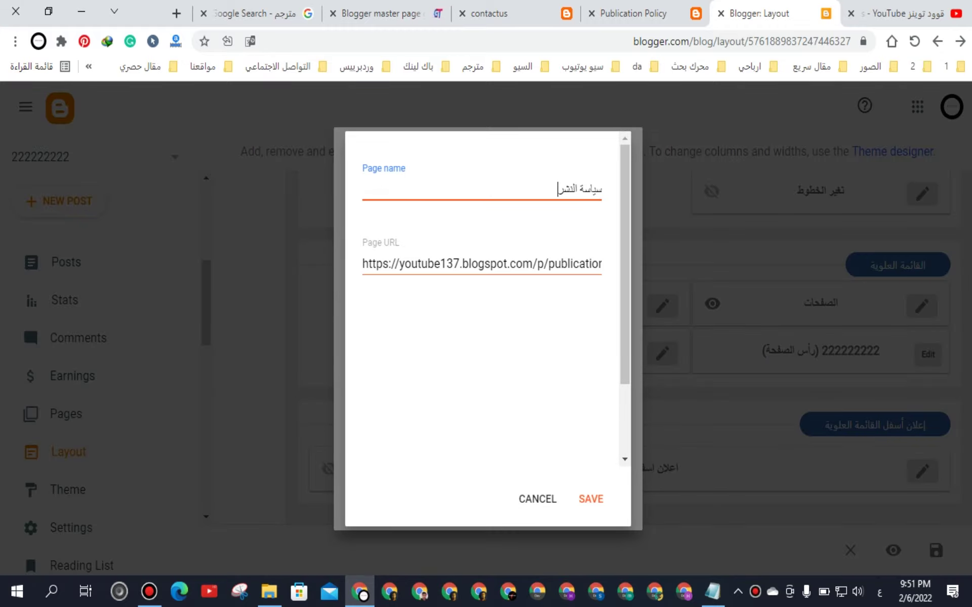
left_click_drag(531, 263, 363, 264)
key("BackSpace")
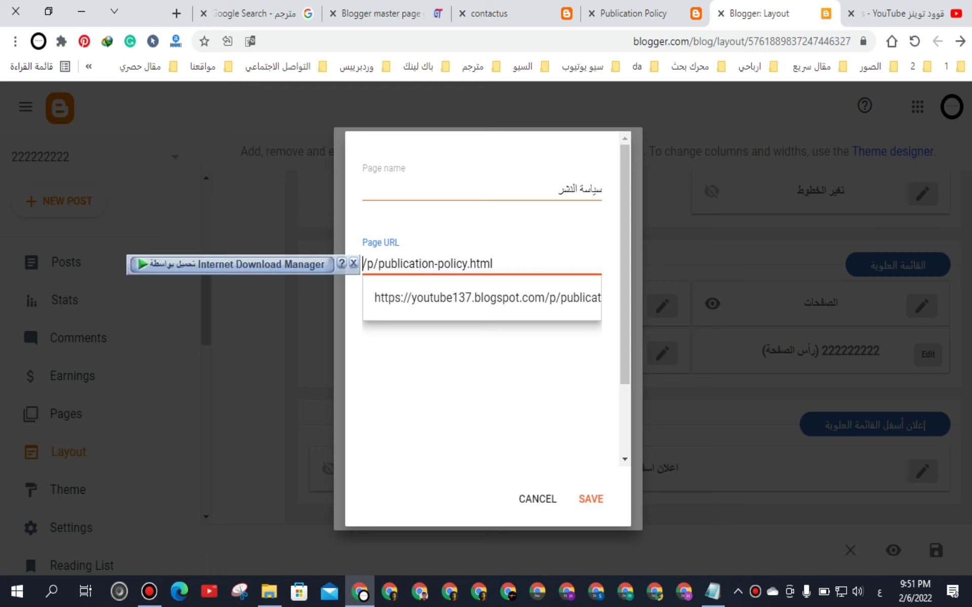
key("ctrl+a")
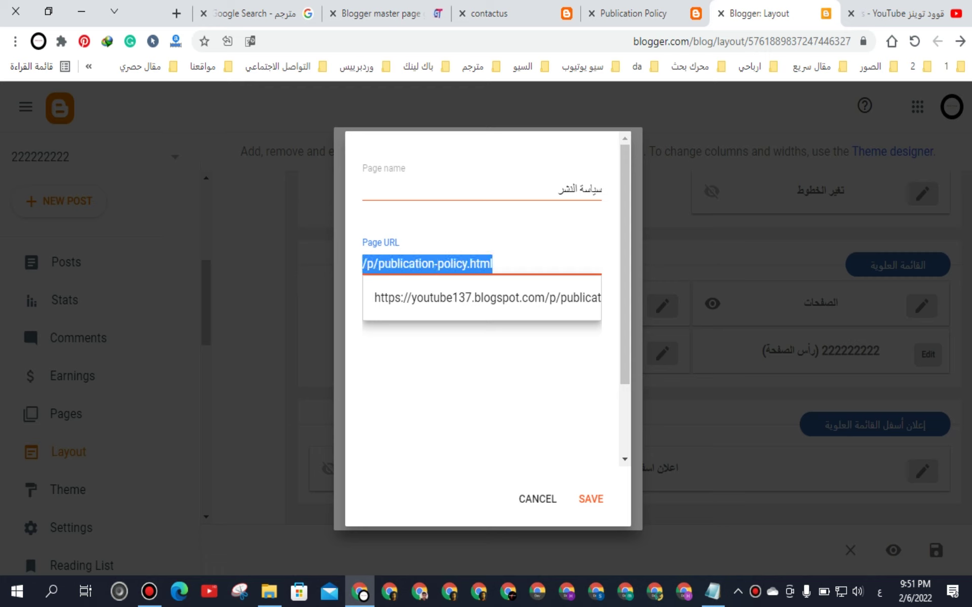
left_click(591, 499)
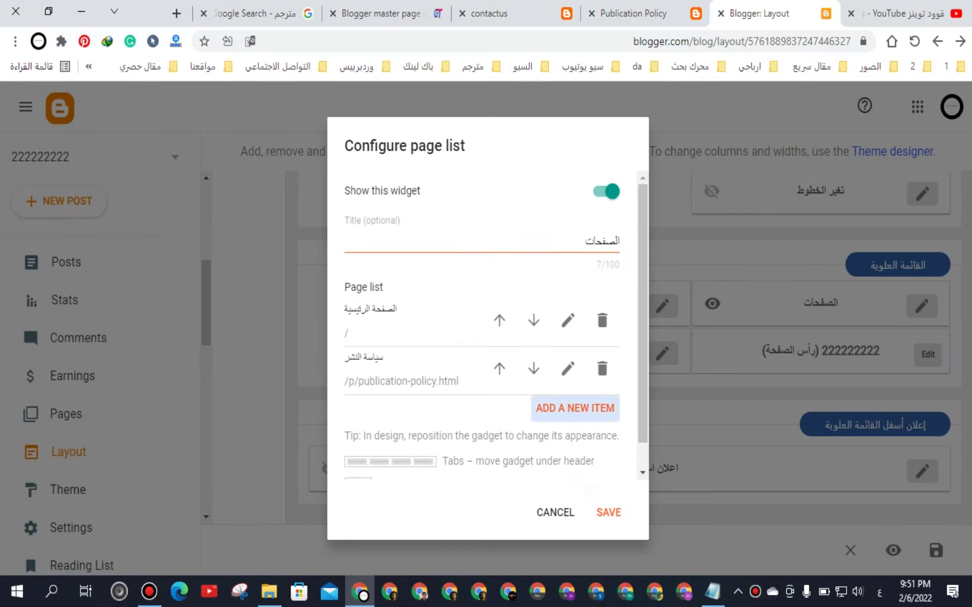
Step: Add the "سياسة الخصوصية" page to the page list with the relative URL /p/privacy-policy_6.html
left_click(574, 408)
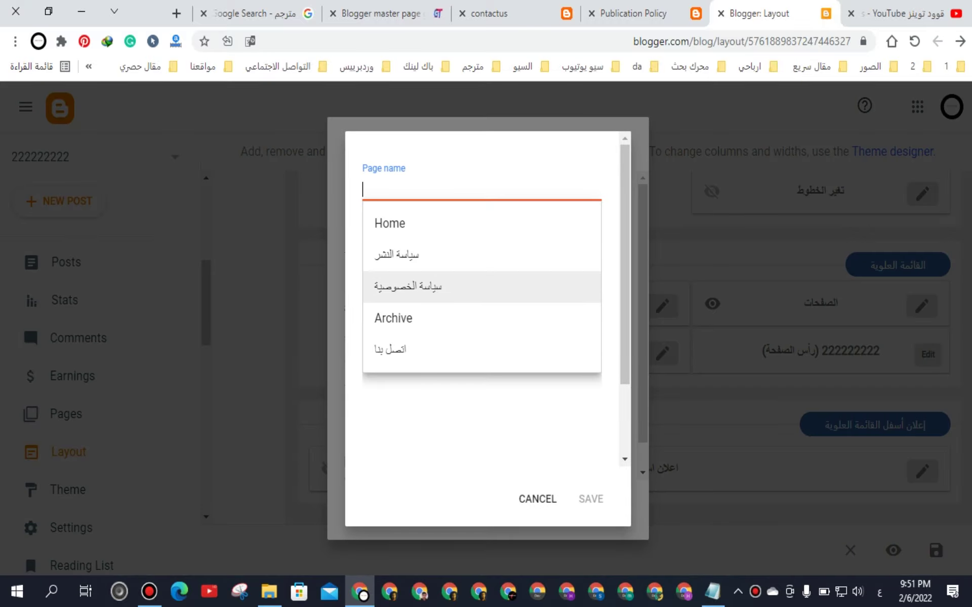
left_click(407, 287)
left_click_drag(532, 264, 363, 264)
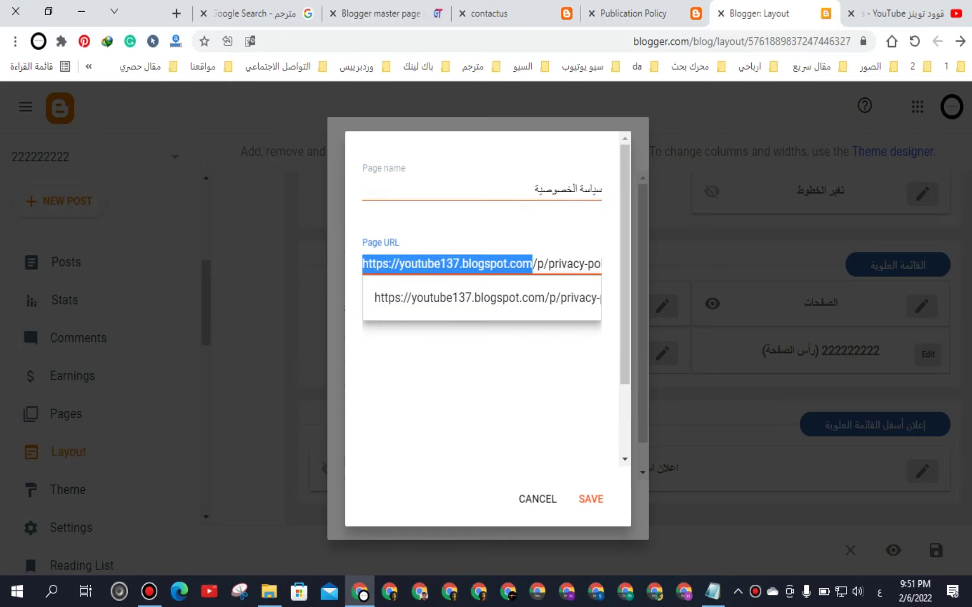
key("BackSpace")
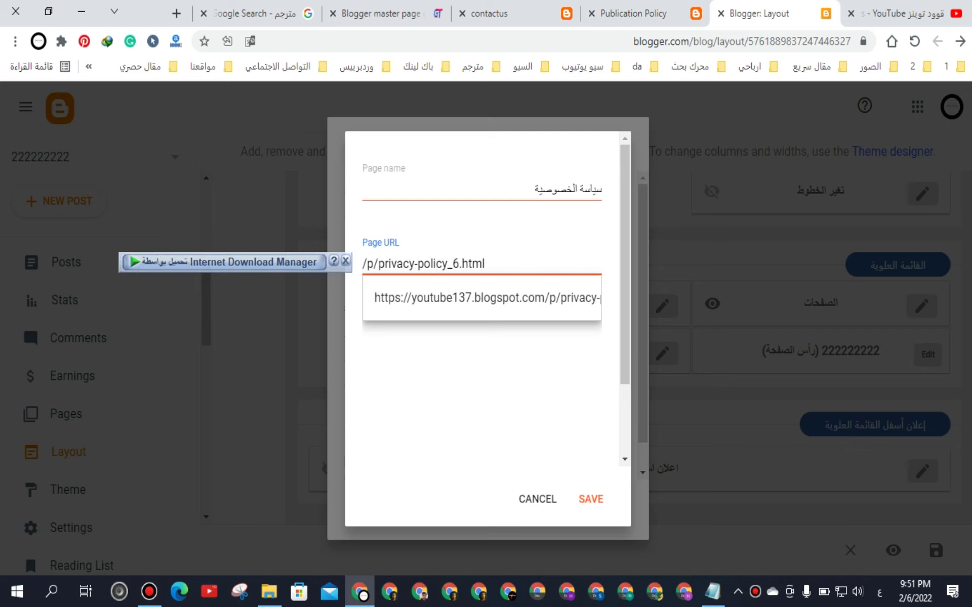
key("Return")
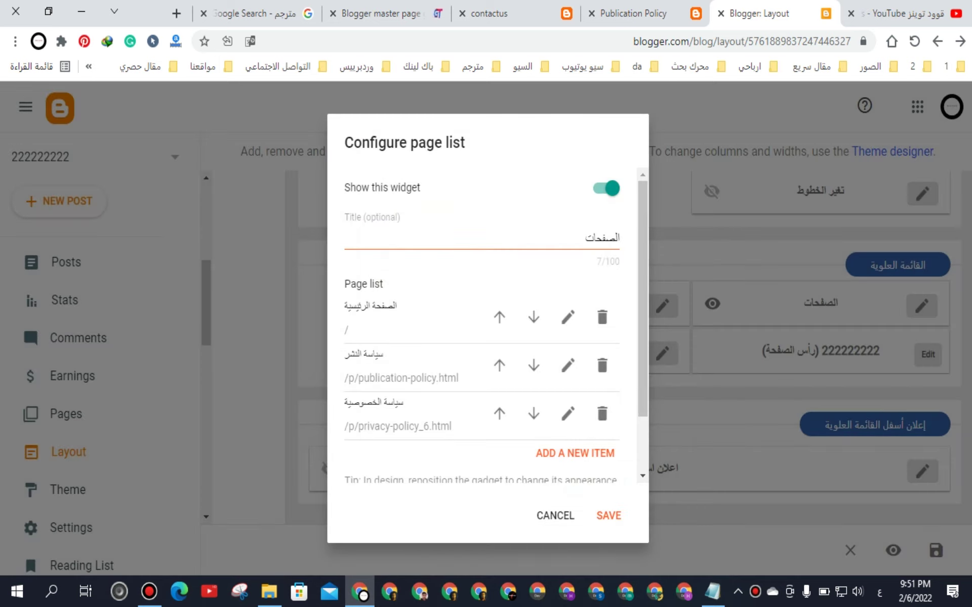
Step: Add the "Archive" page to the page list with the relative URL /p/archive_6.html
left_click(574, 453)
left_click(481, 190)
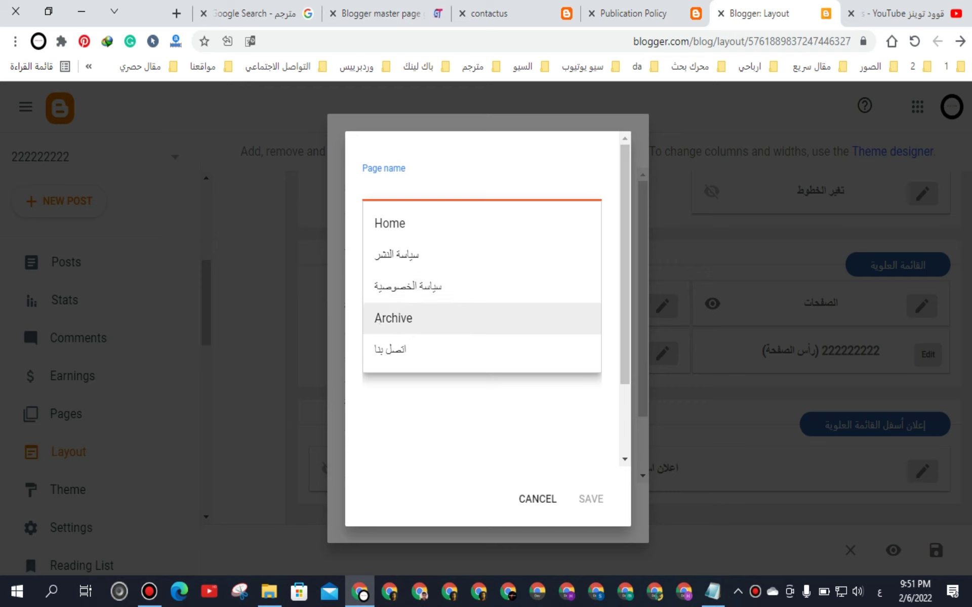
left_click(394, 317)
left_click_drag(532, 264, 355, 263)
key("BackSpace")
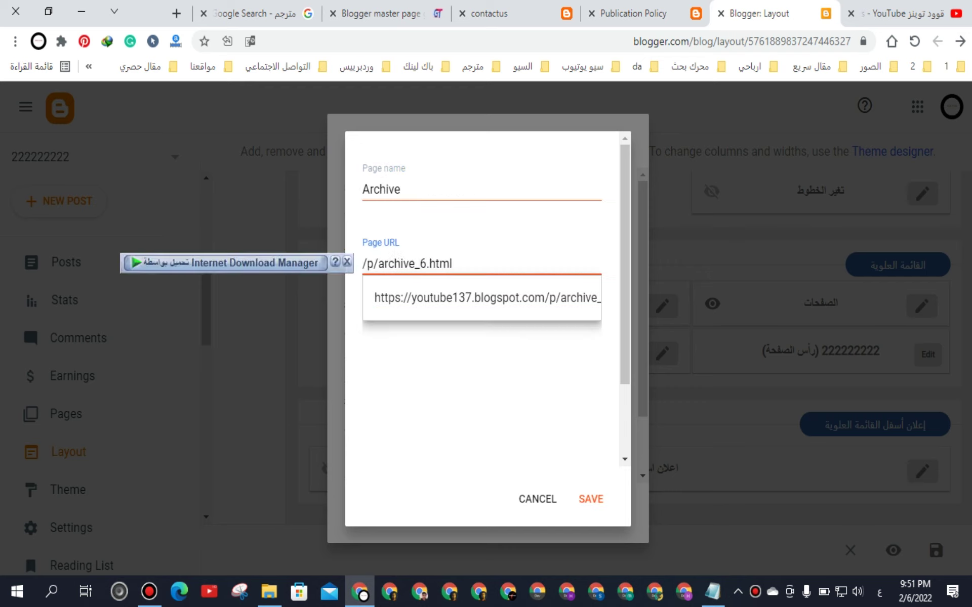
left_click(591, 499)
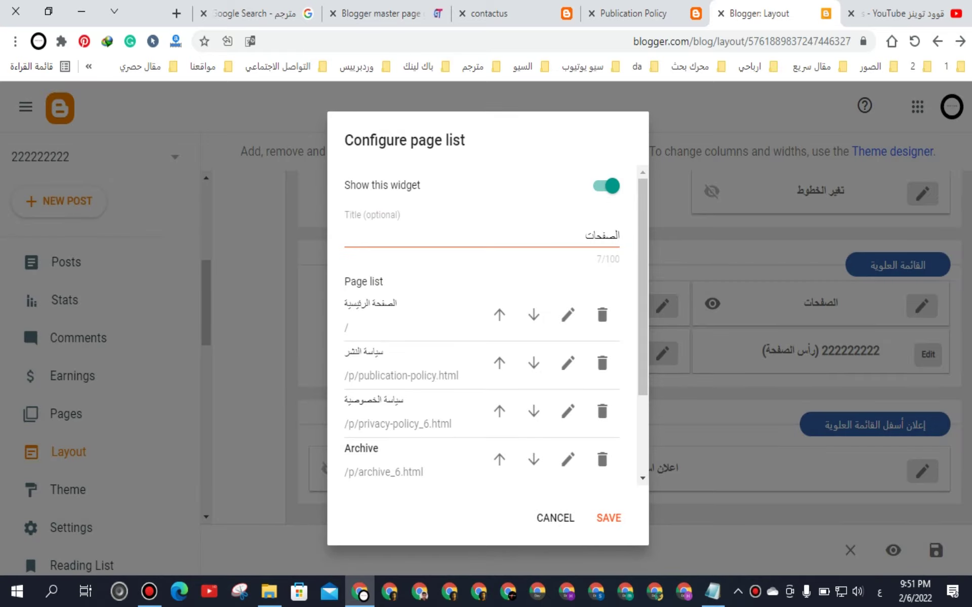
Step: Add the "اتصل بنا" page with the relative URL /p/contactus.html and save the page list widget
scroll(488, 325, "down", 3)
left_click(574, 385)
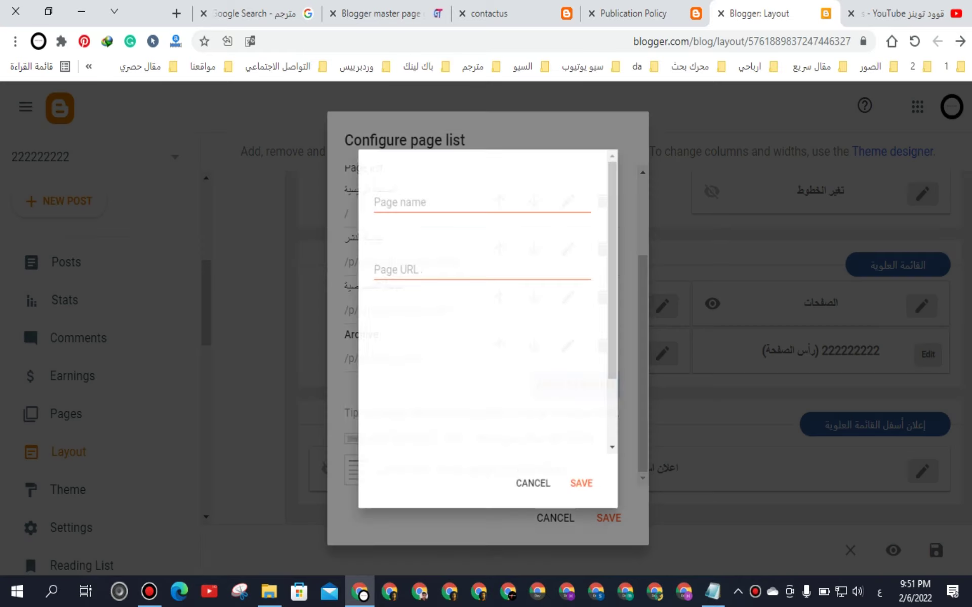
left_click(539, 189)
key("Return")
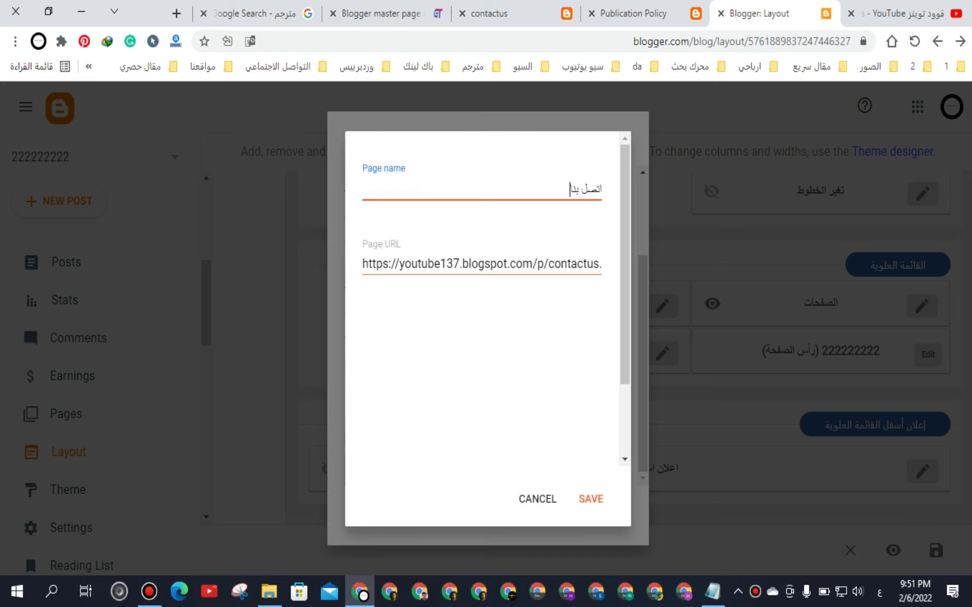
left_click_drag(537, 264, 363, 264)
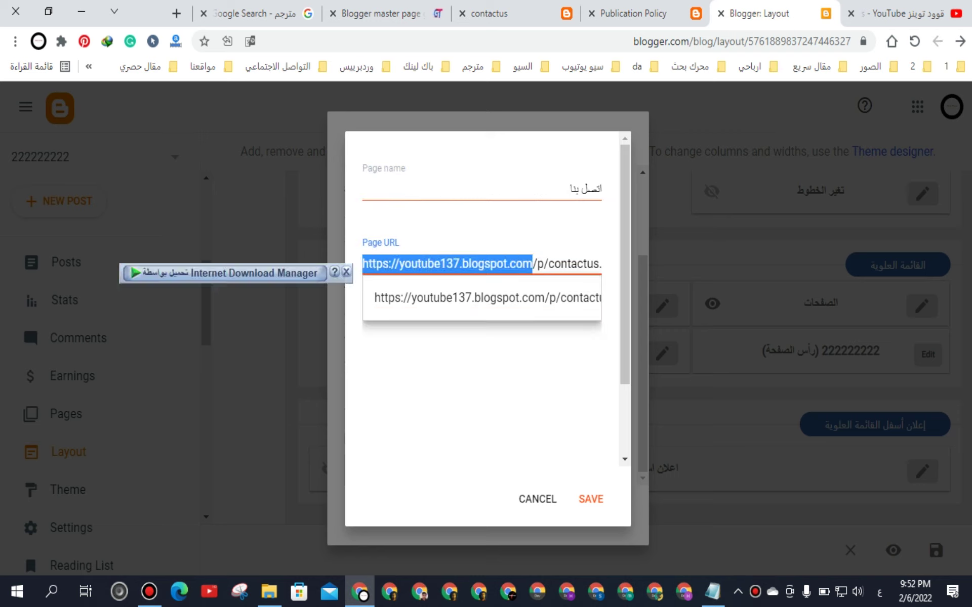
key("BackSpace")
left_click(590, 499)
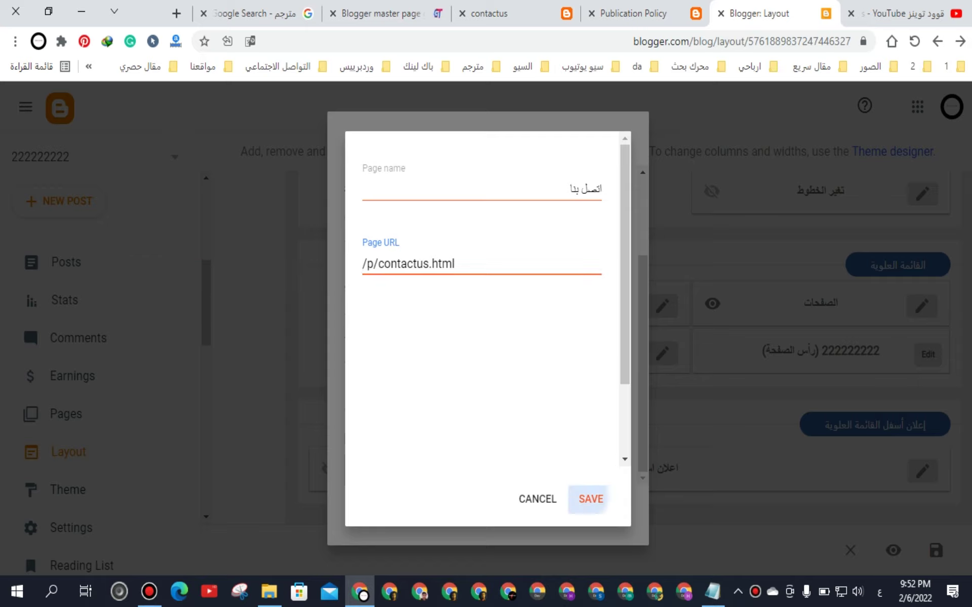
left_click(608, 520)
Step: Check the "سياسة النشر" and "سياسة الخصوصية" menu links and an in-page link on the live blog, closing the leftover tabs
scroll(76, 455, "down", 3)
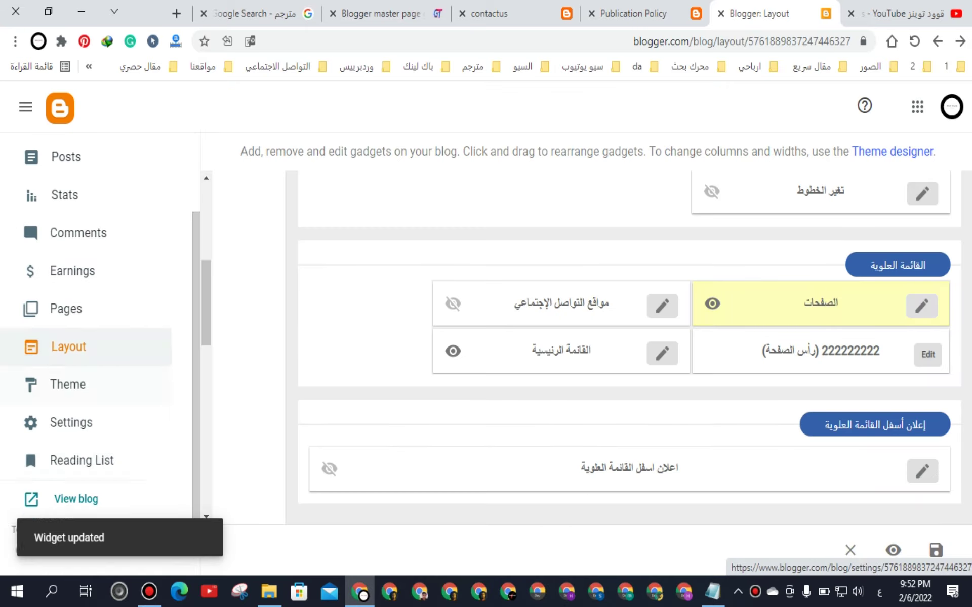
left_click(76, 465)
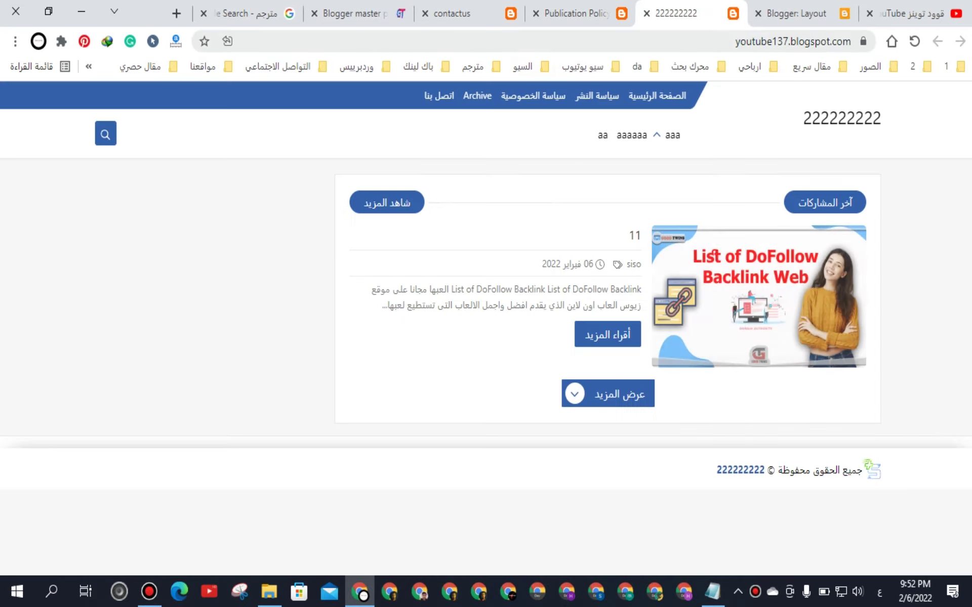
left_click(571, 13)
left_click(571, 13)
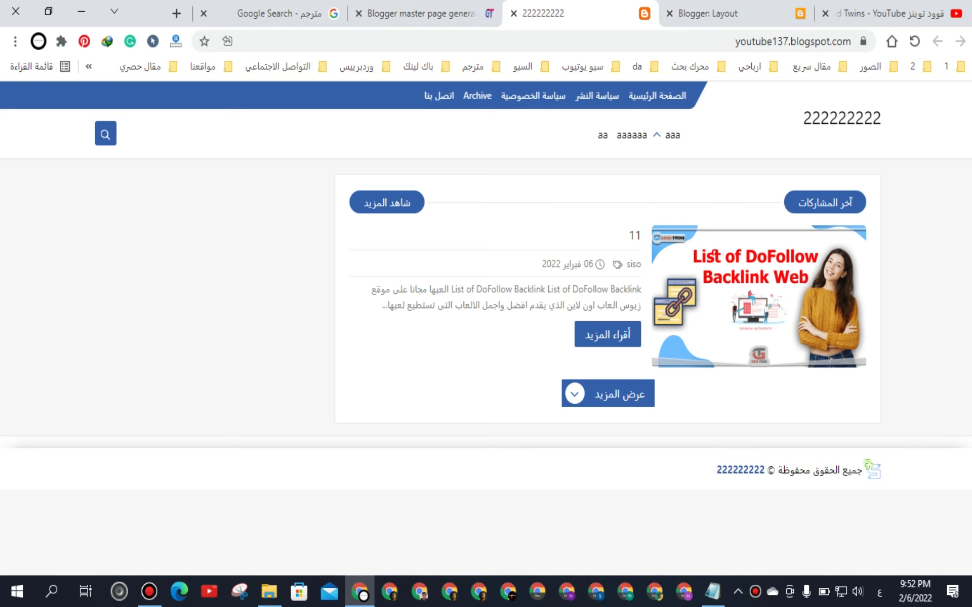
left_click(597, 95)
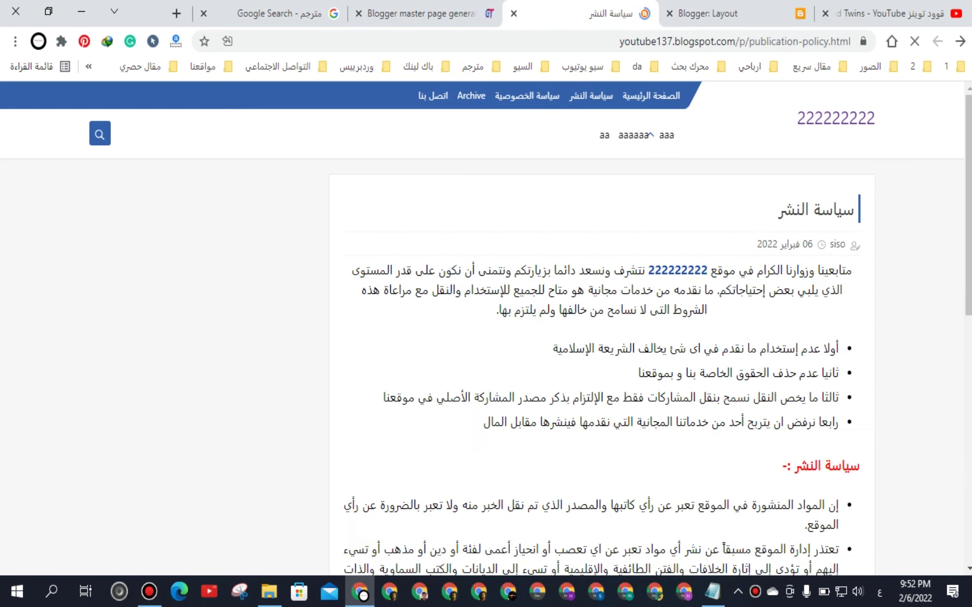
left_click(527, 96)
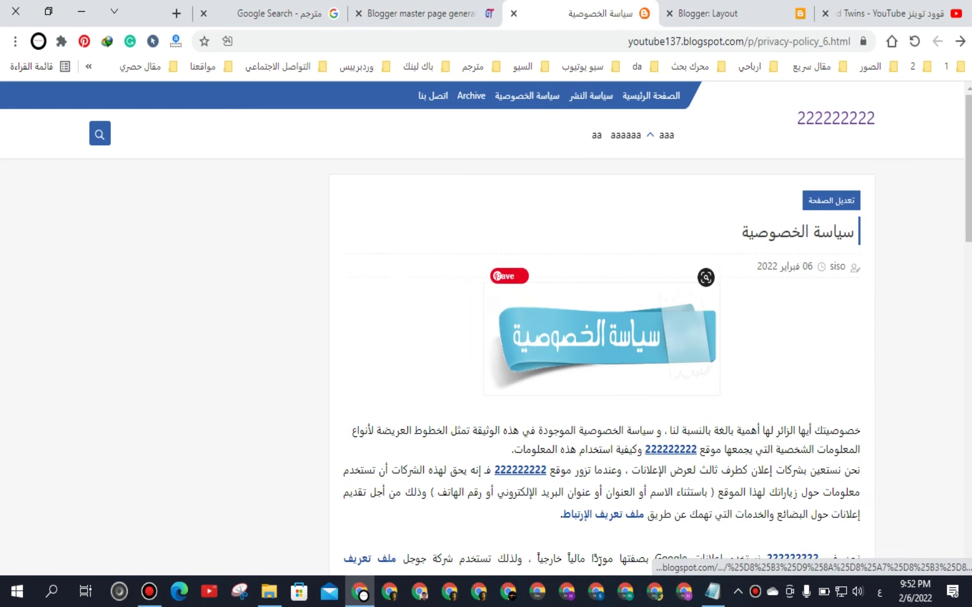
scroll(602, 324, "down", 5)
left_click(670, 206)
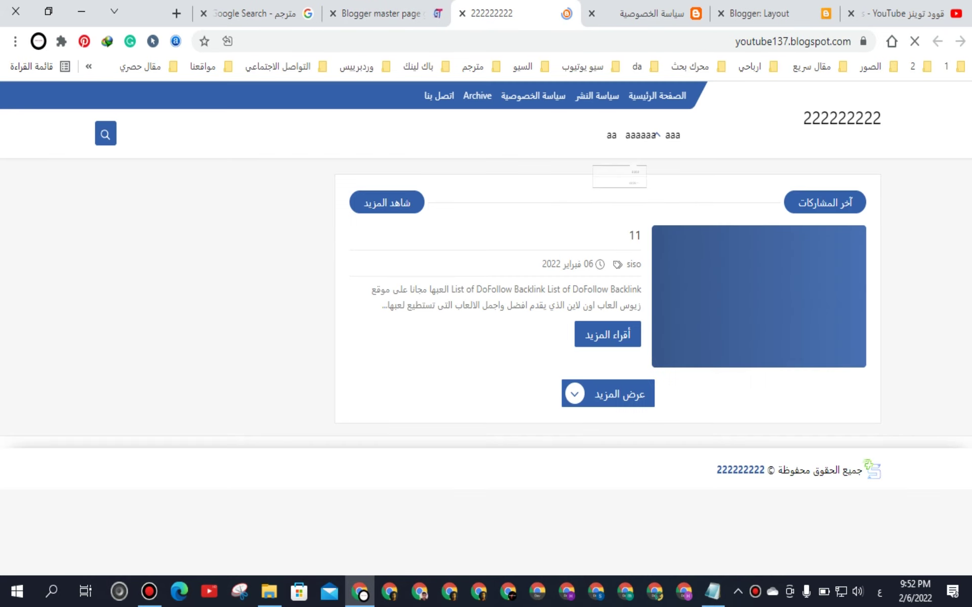
left_click(461, 13)
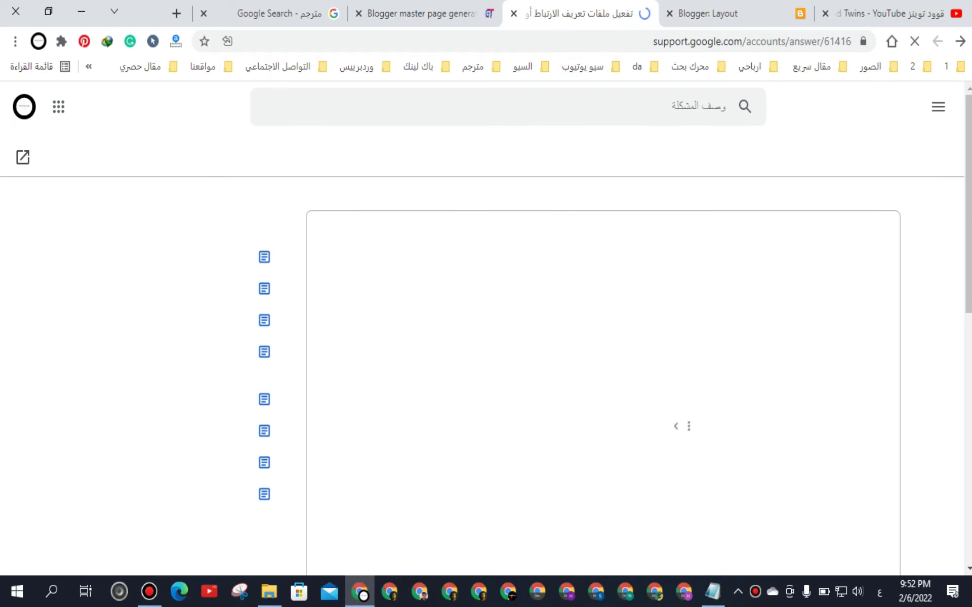
left_click(513, 13)
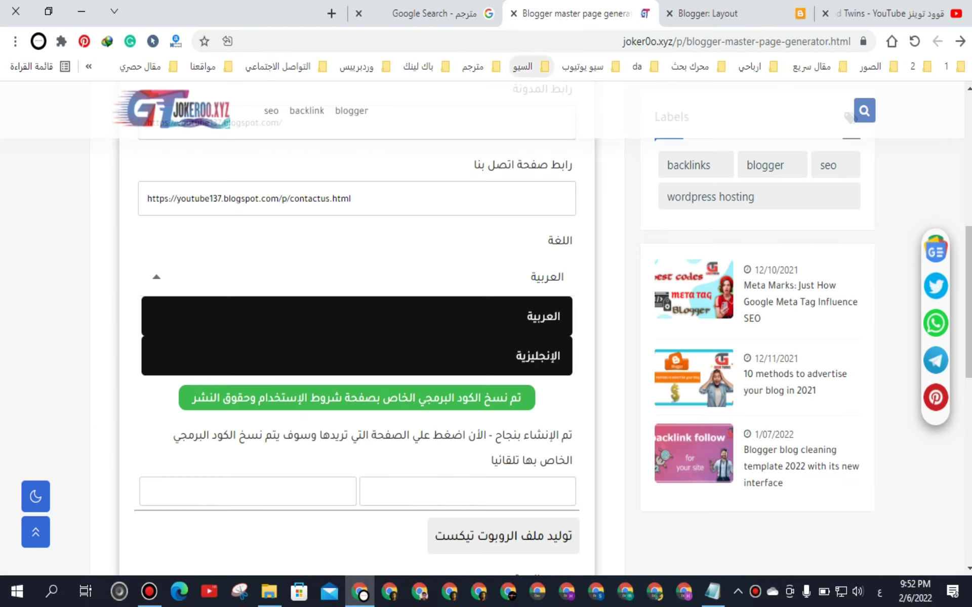
Step: Look over the robots.txt generator and the copyable code sections on the page generator site
scroll(356, 304, "down", 2)
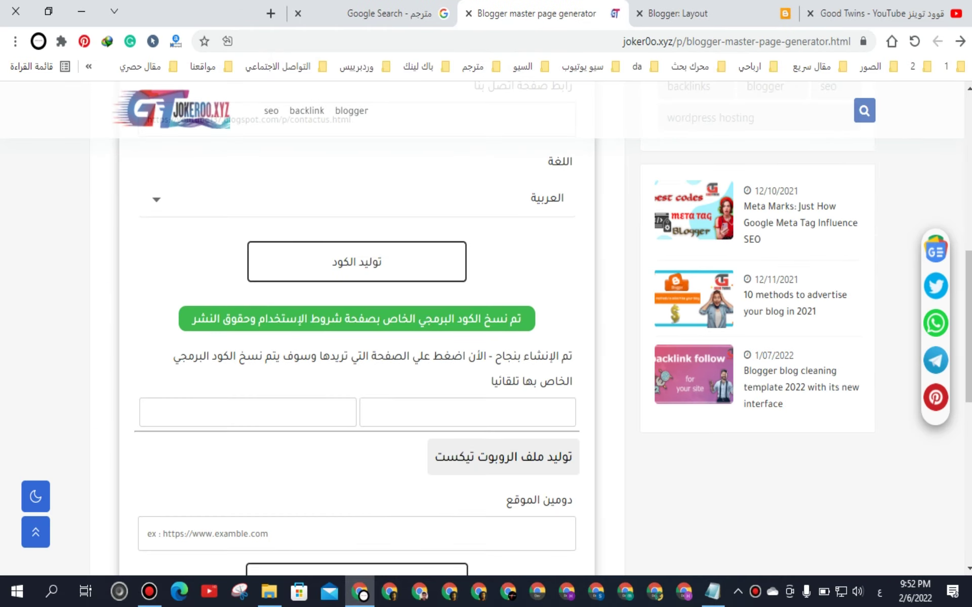
scroll(357, 329, "down", 3)
scroll(356, 329, "down", 2)
scroll(356, 329, "up", 2)
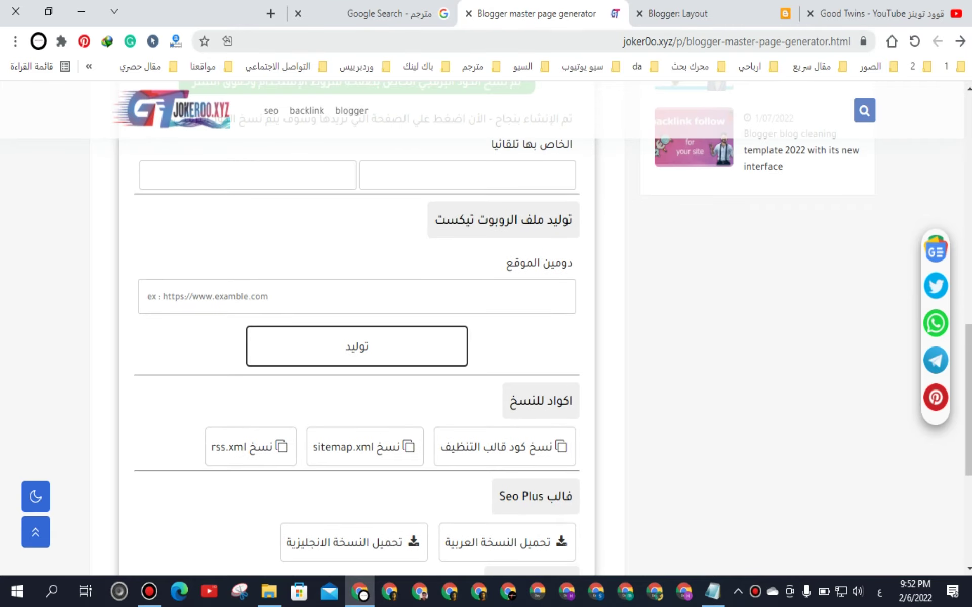
Step: Open the Blogger settings and find the custom robots.txt option under Crawlers and indexing
left_click(698, 14)
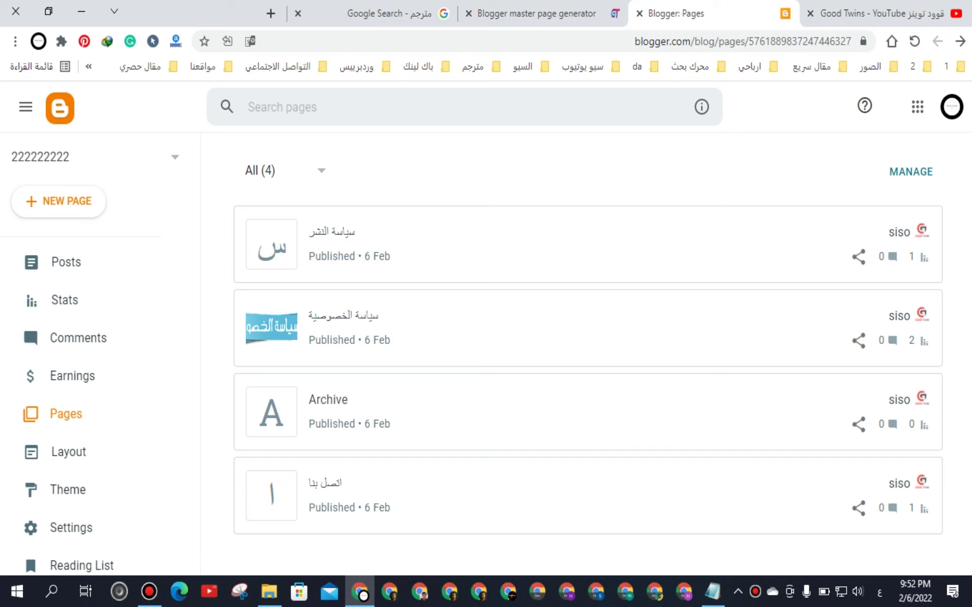
scroll(76, 405, "down", 3)
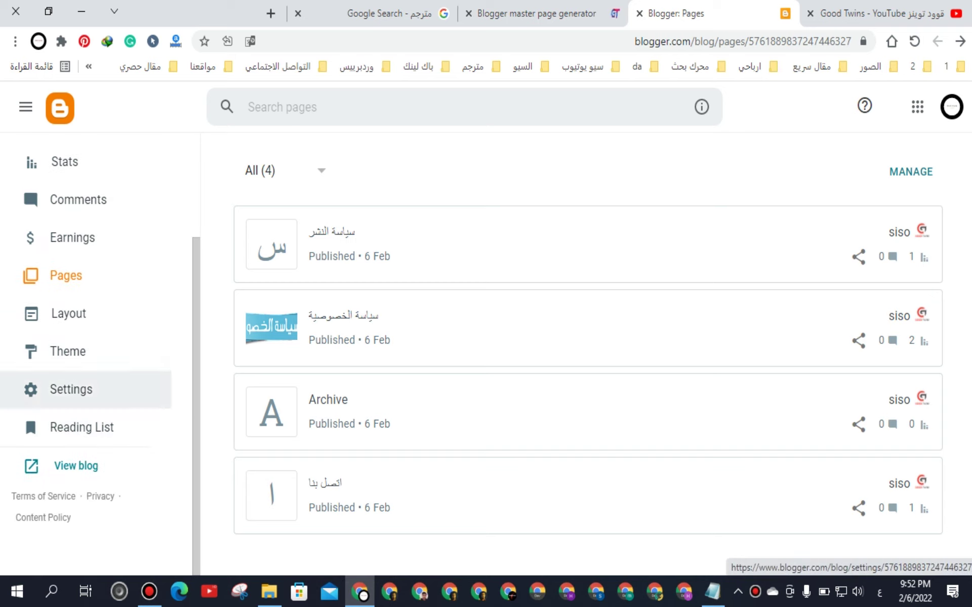
left_click(71, 389)
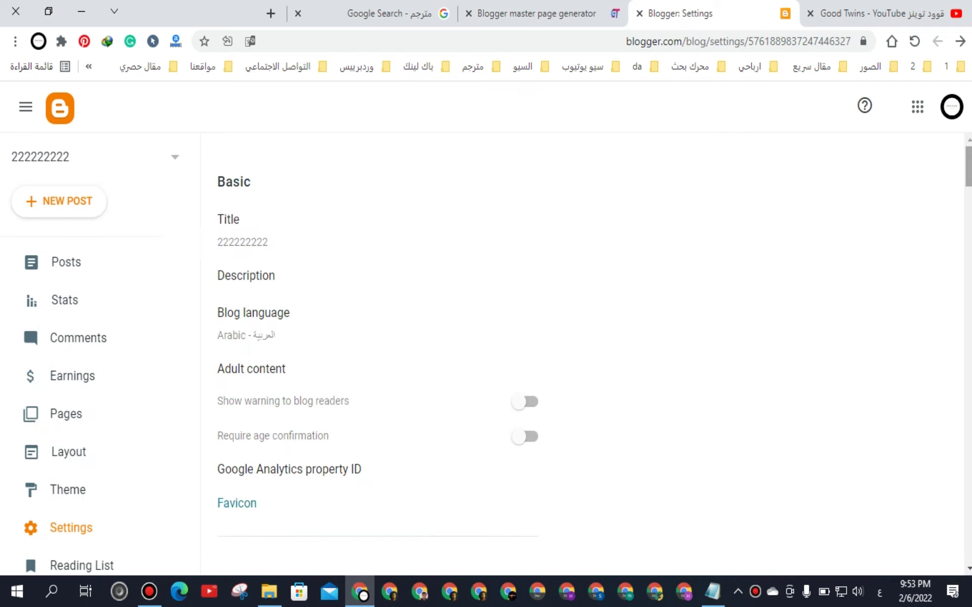
scroll(582, 354, "down", 20)
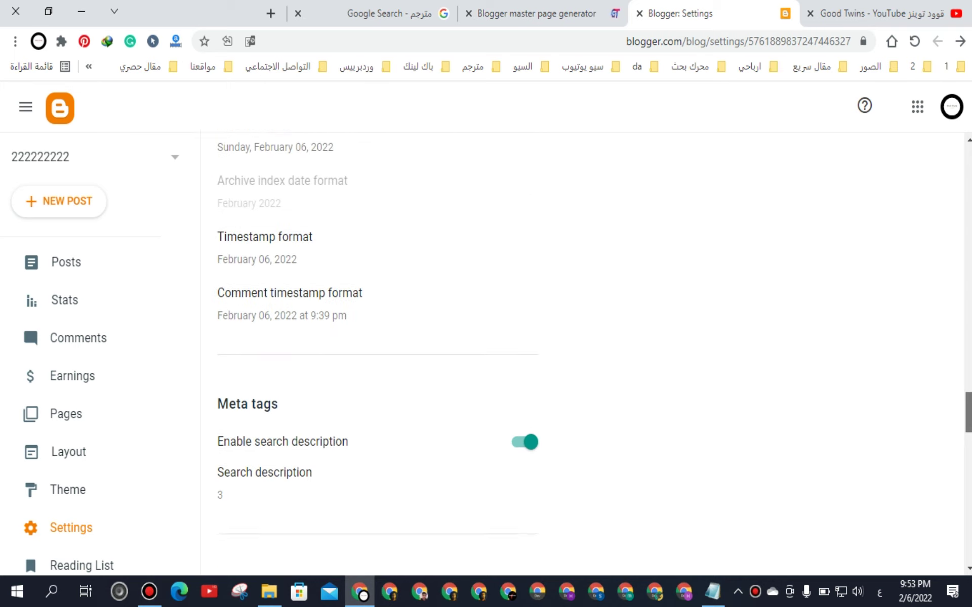
scroll(582, 354, "down", 10)
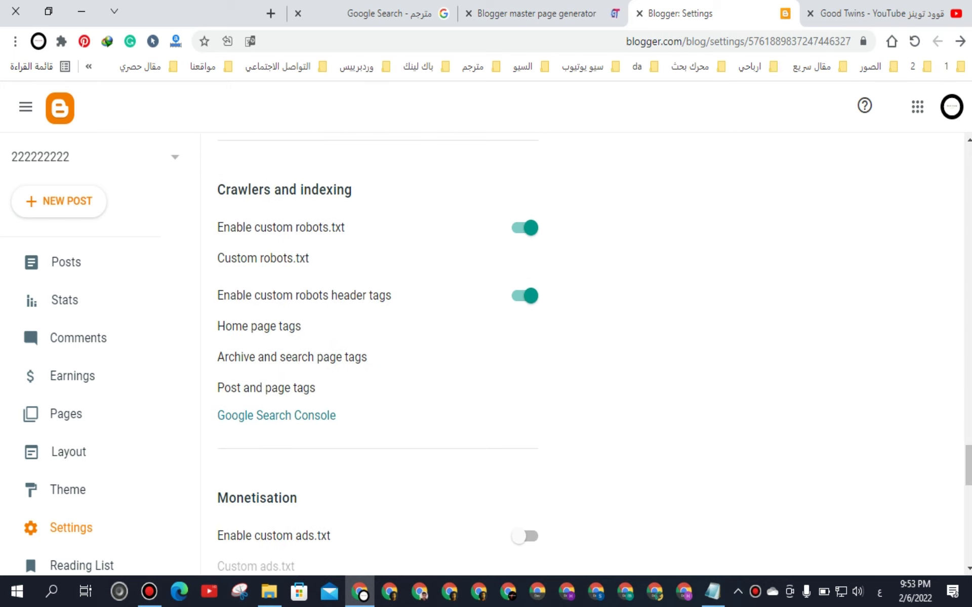
left_click_drag(223, 227, 345, 227)
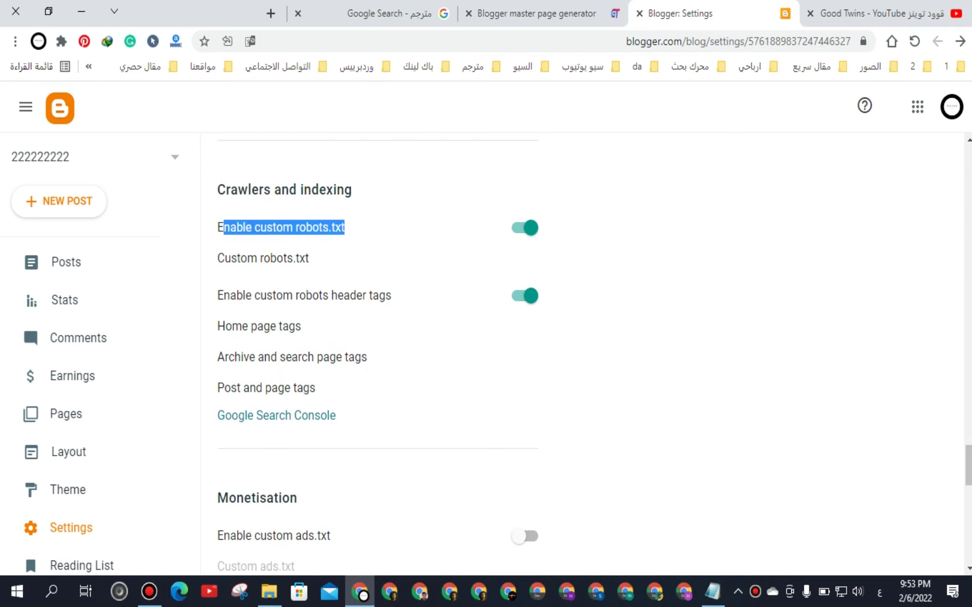
left_click(345, 227)
double_click(320, 227)
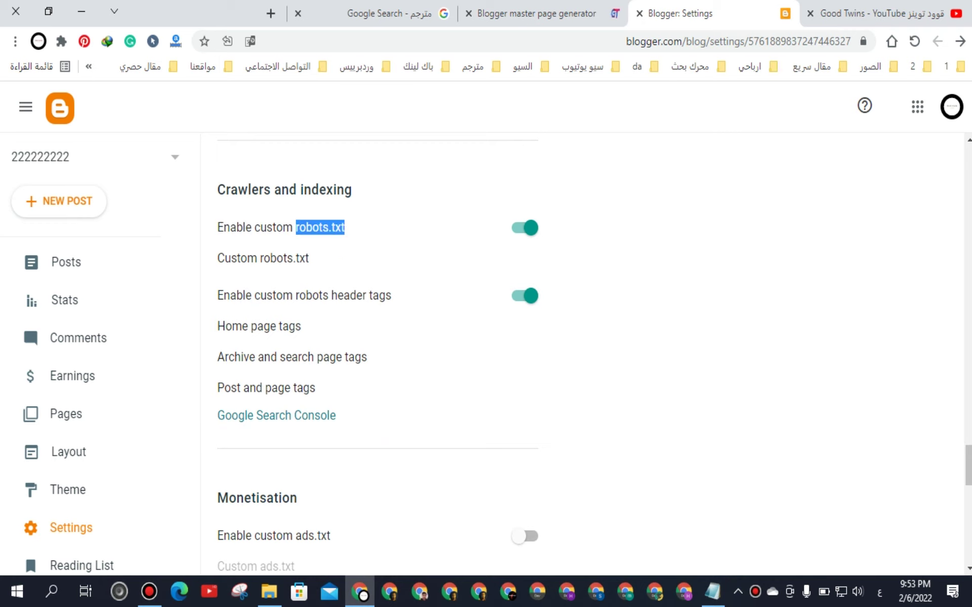
Step: Open the live blog and copy its web address
scroll(76, 337, "down", 3)
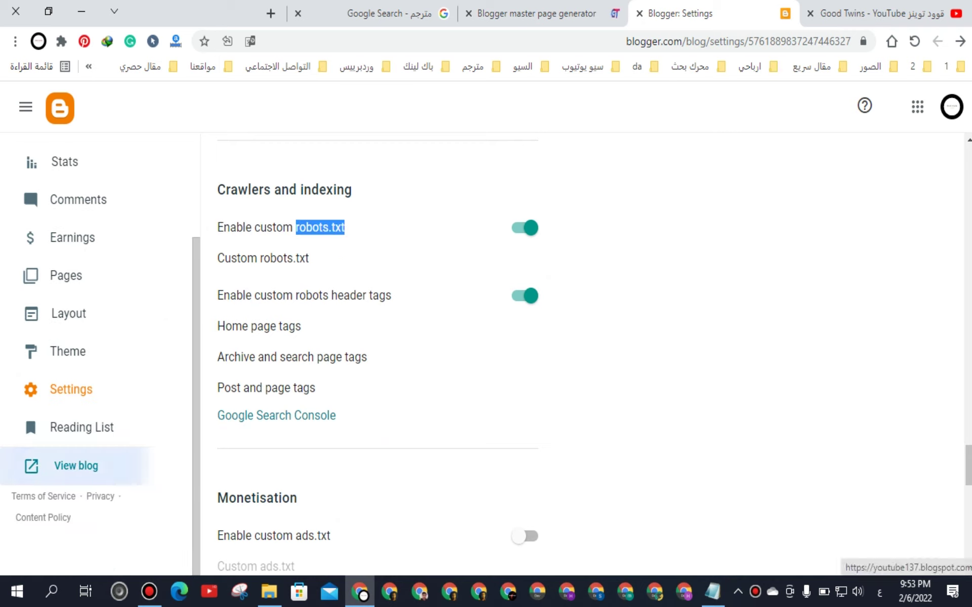
left_click(76, 464)
left_click(792, 41)
key("ctrl+c")
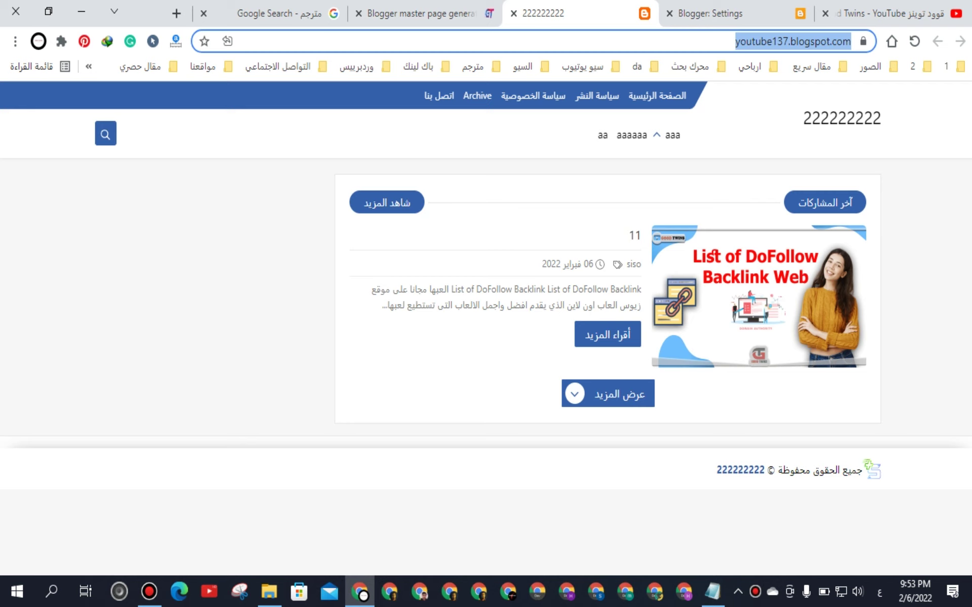
right_click(726, 50)
left_click(678, 143)
left_click(424, 13)
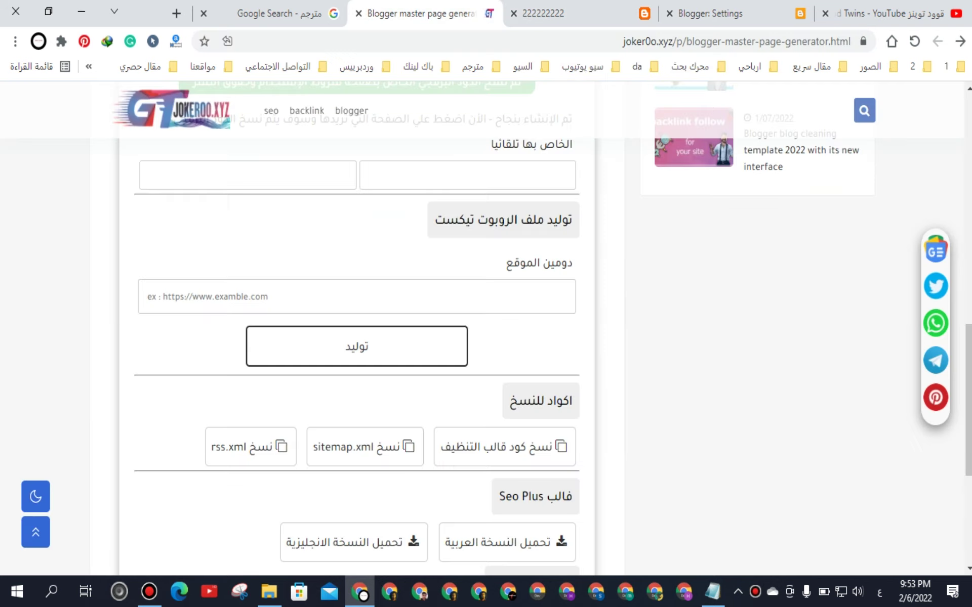
left_click(544, 293)
right_click(544, 294)
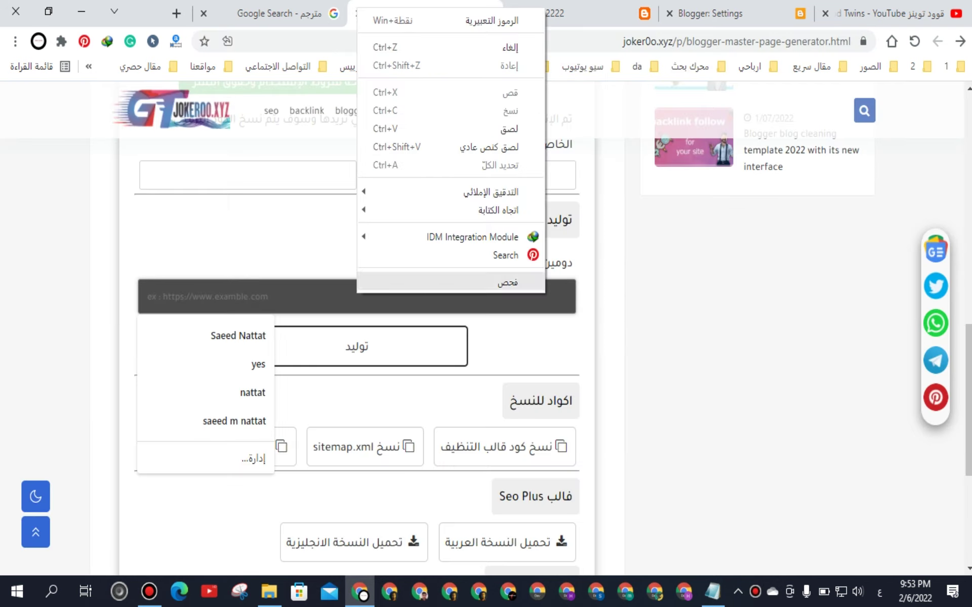
left_click(506, 128)
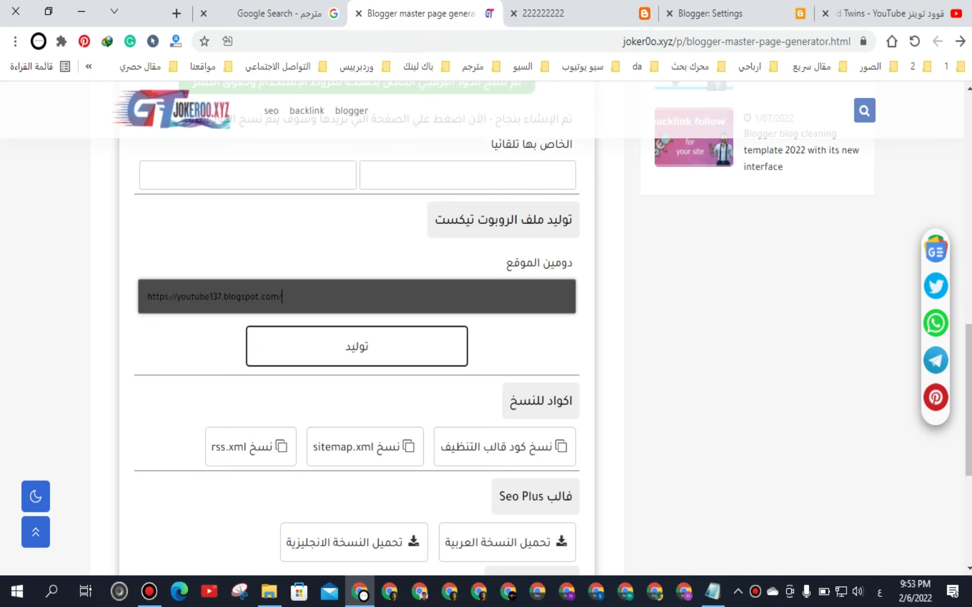
left_click(356, 346)
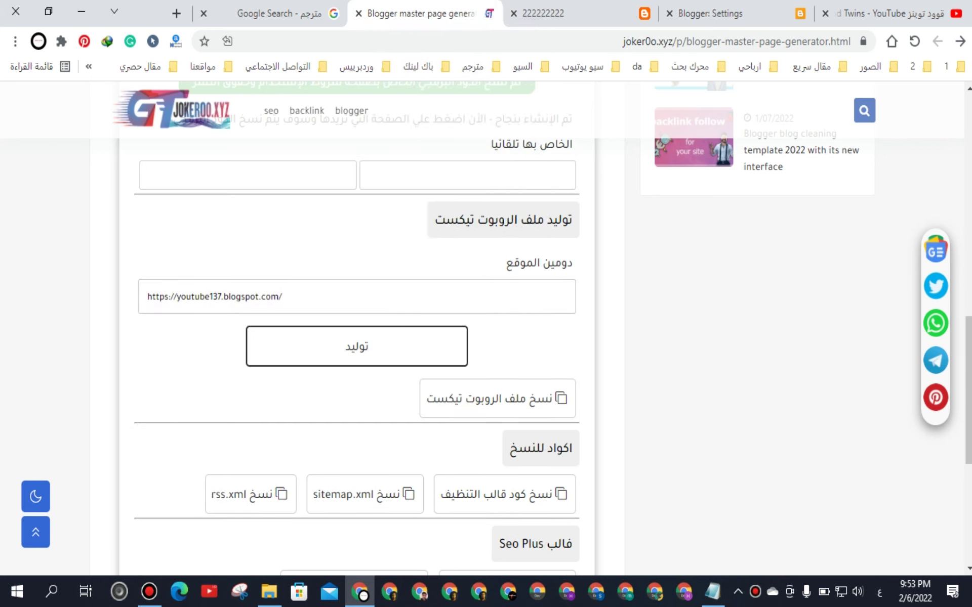
left_click(497, 399)
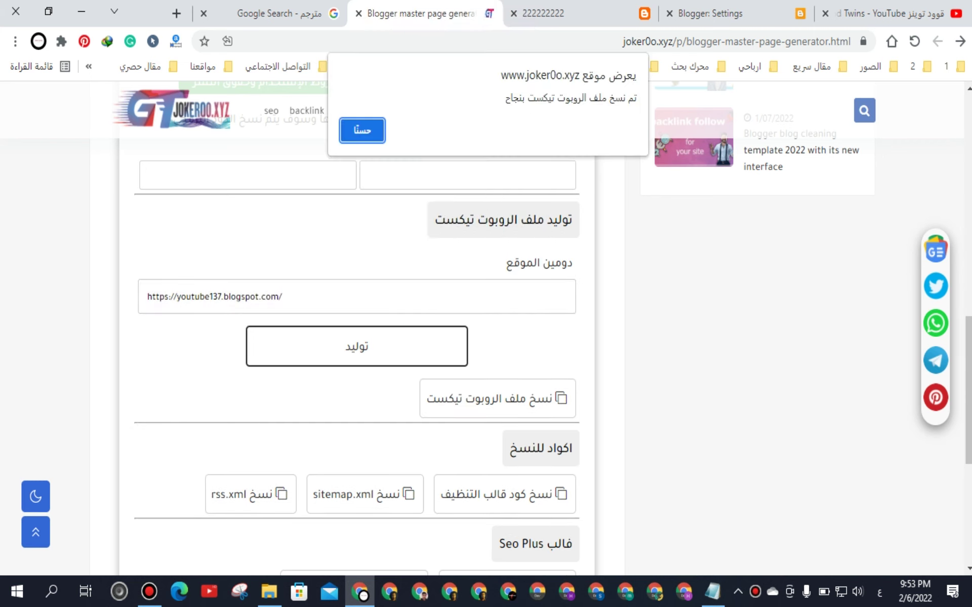
Step: Paste the generated robots.txt content into Blogger's Custom robots.txt setting, check its lines and save it
left_click(362, 130)
left_click(729, 13)
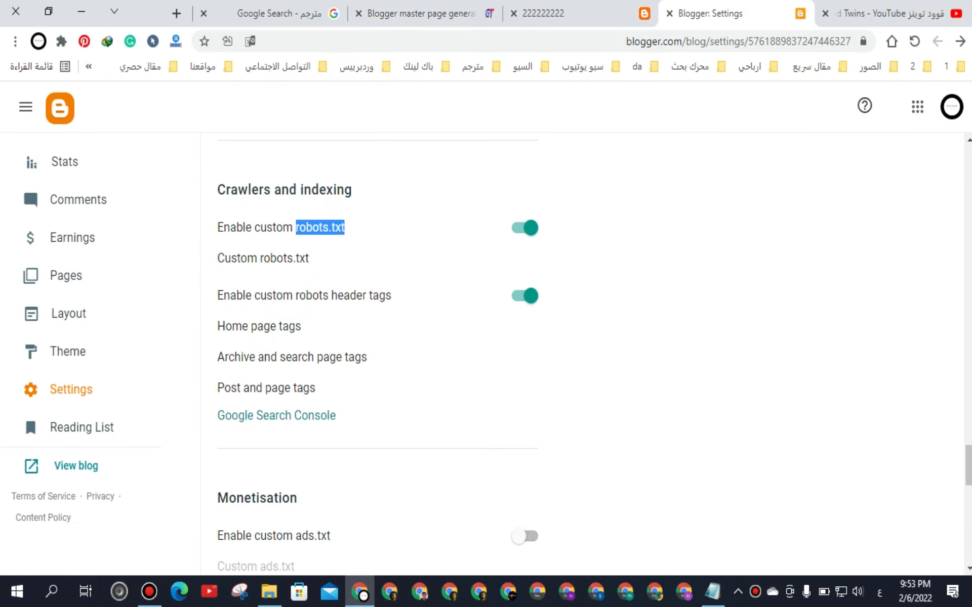
left_click(262, 258)
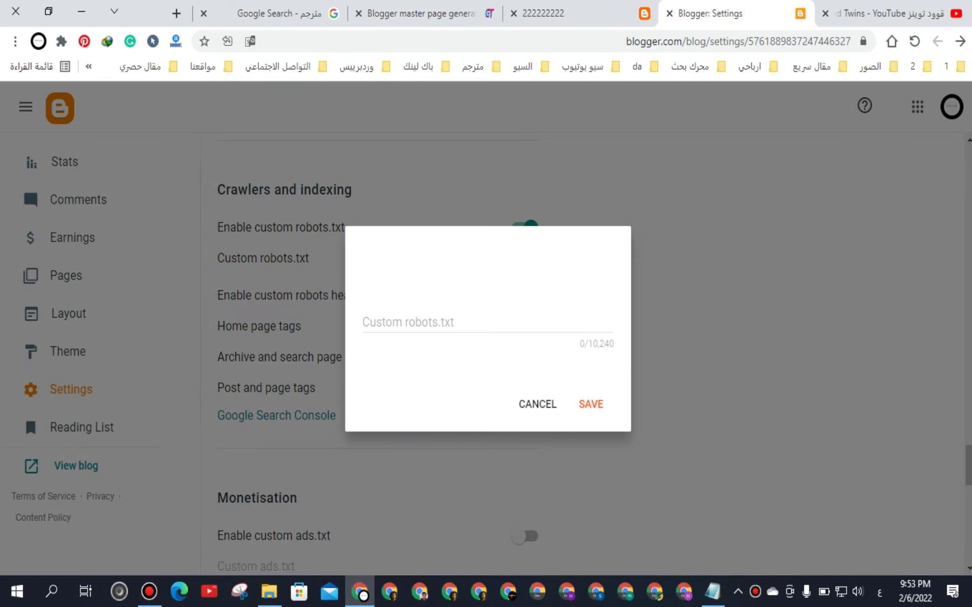
right_click(394, 318)
left_click(358, 146)
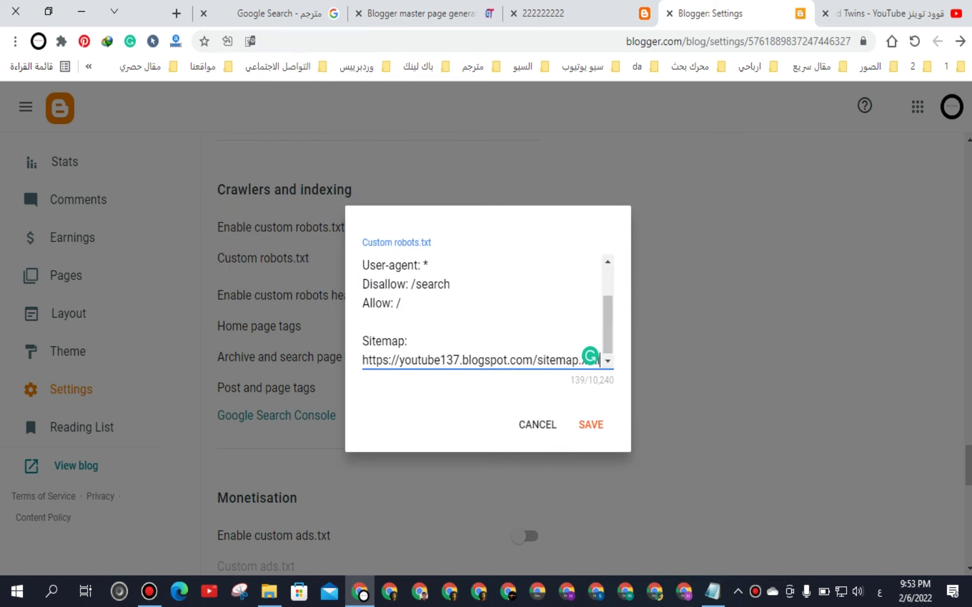
triple_click(370, 265)
scroll(397, 282, "up", 1)
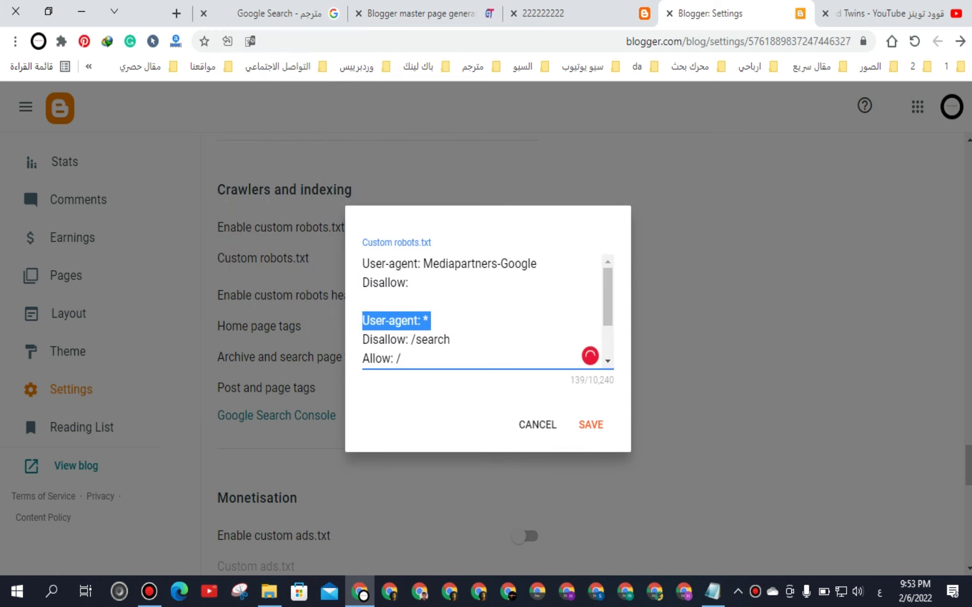
left_click(397, 282)
scroll(590, 356, "down", 1)
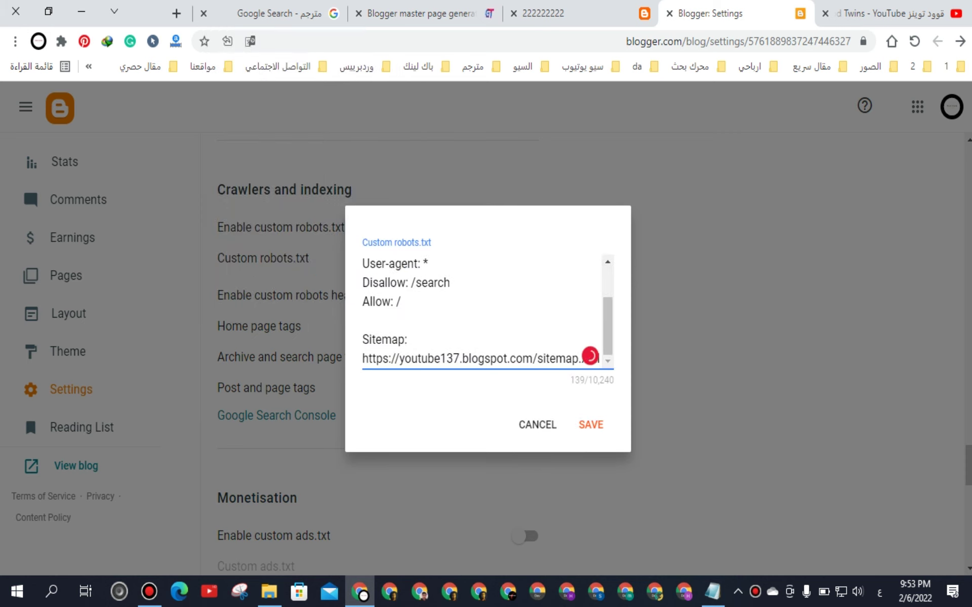
left_click(591, 424)
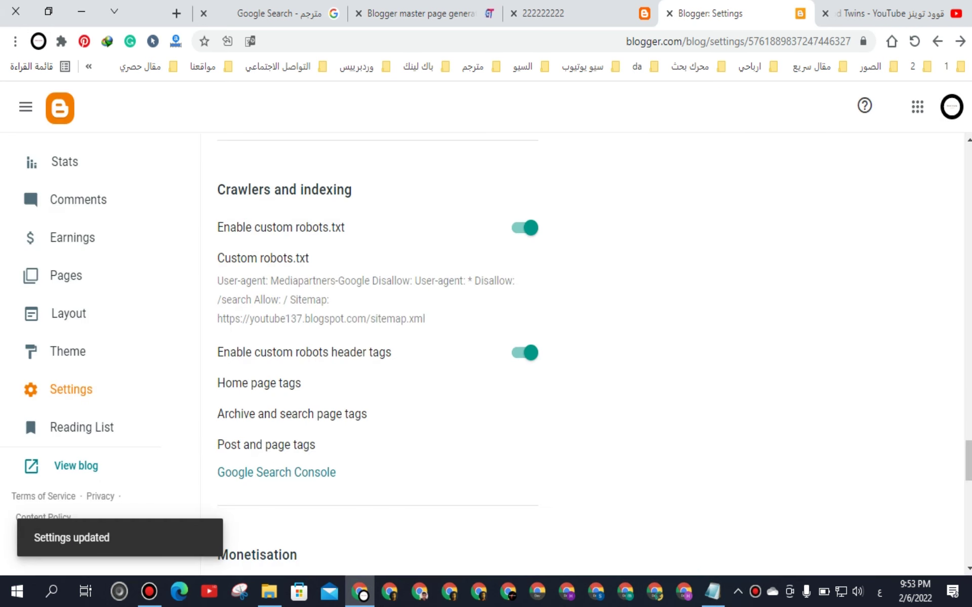
Step: Review the custom robot tags for the home page, archive and search pages, and posts and pages without changing them
scroll(378, 349, "down", 2)
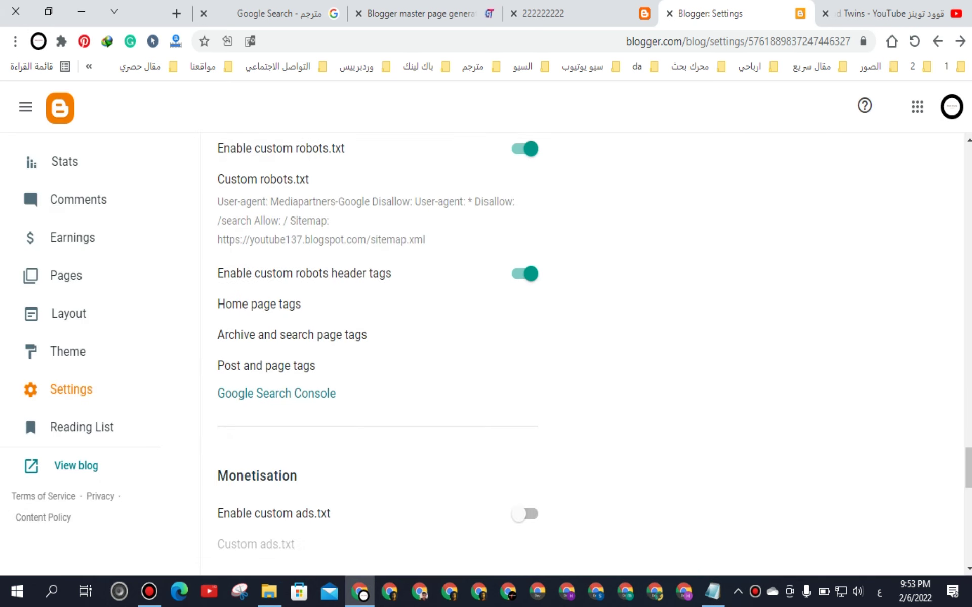
left_click(258, 304)
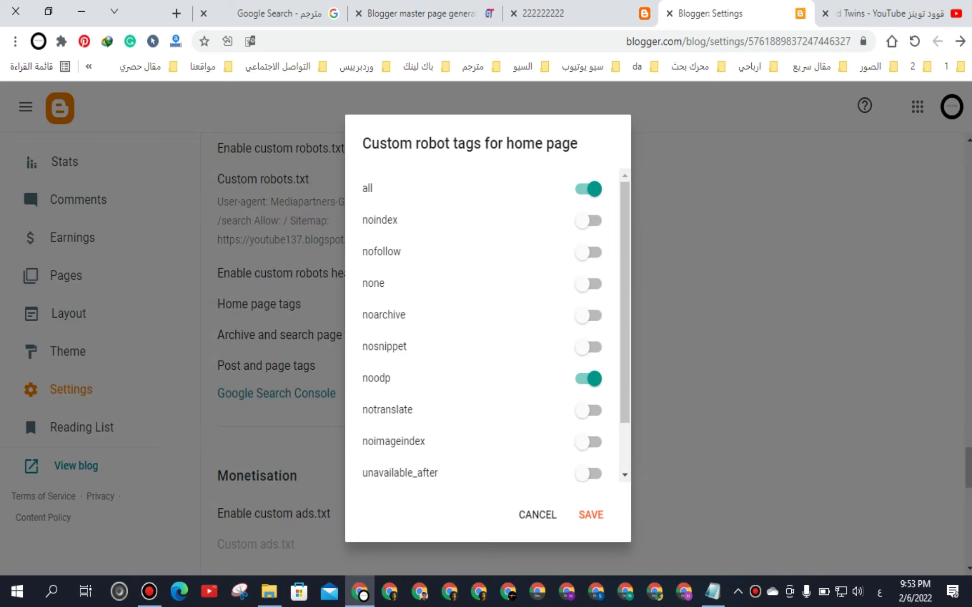
left_click(537, 514)
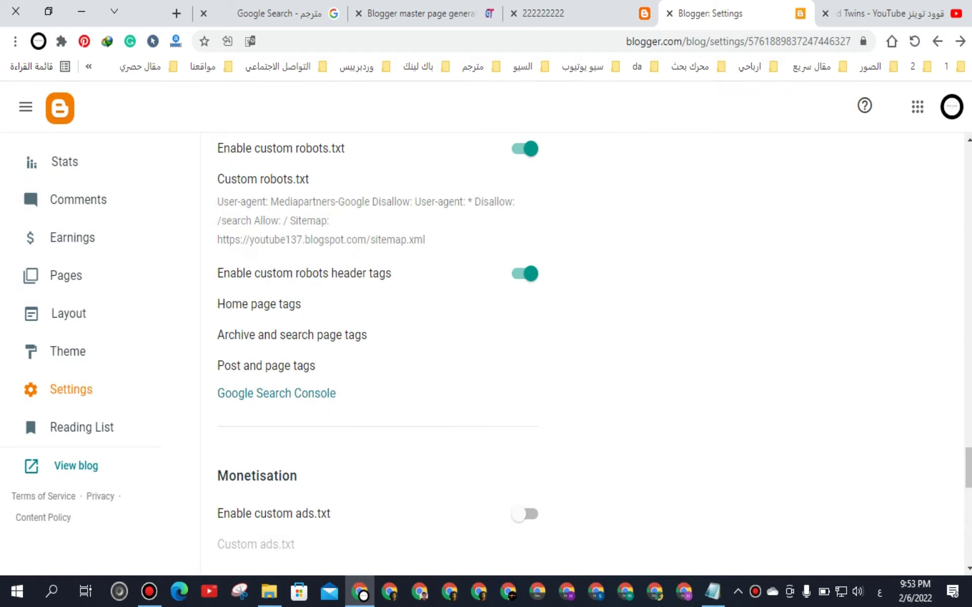
left_click(291, 335)
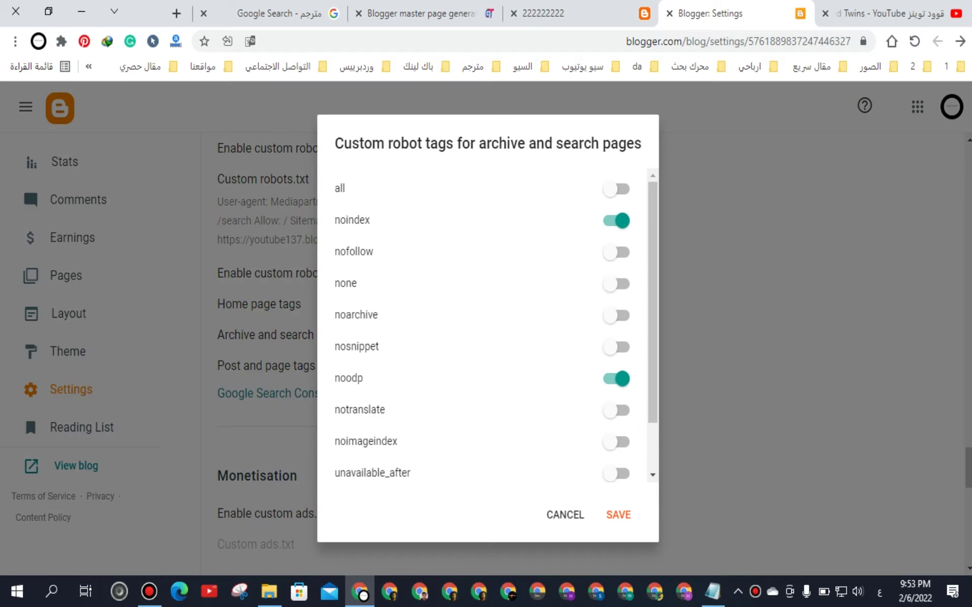
left_click(565, 514)
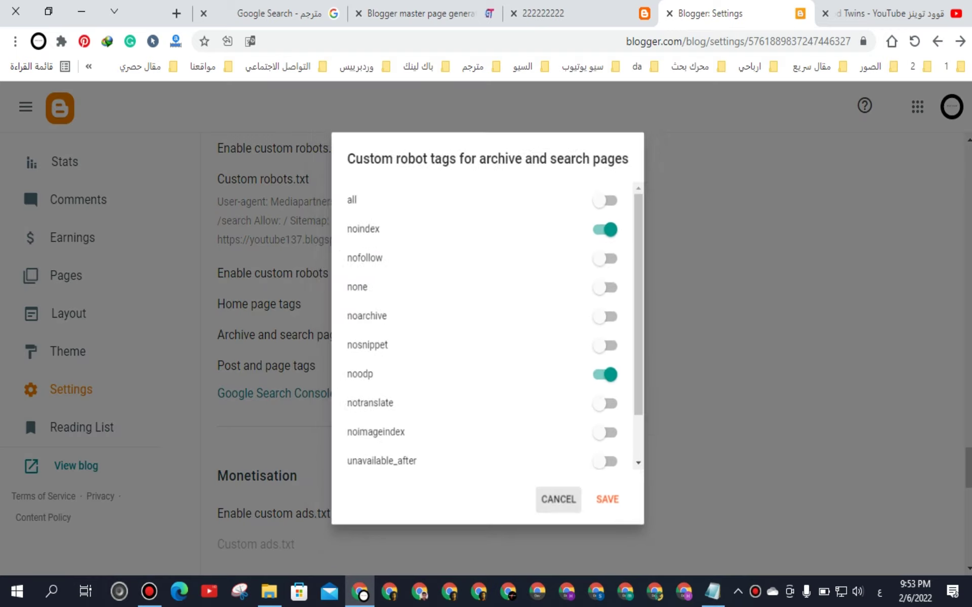
left_click(265, 366)
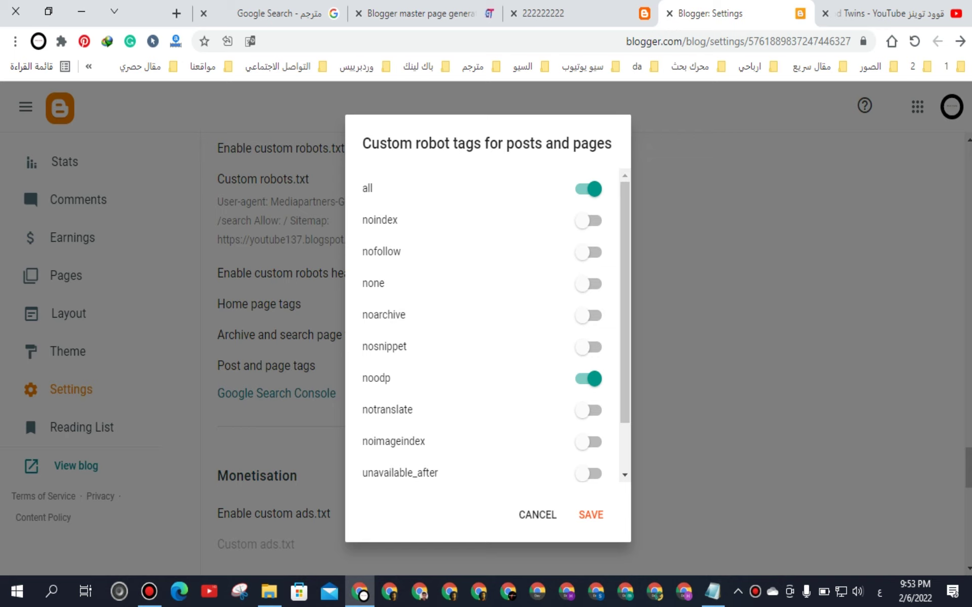
left_click(537, 515)
Step: Open Google Search Console from the Crawlers and indexing settings and go to the site's Sitemaps page
scroll(536, 354, "up", 12)
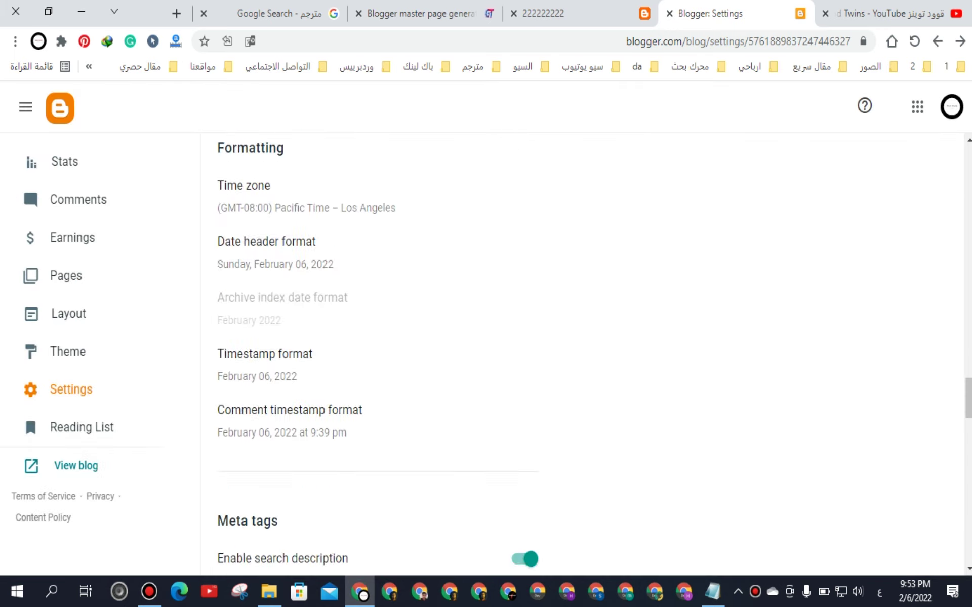
scroll(378, 354, "up", 15)
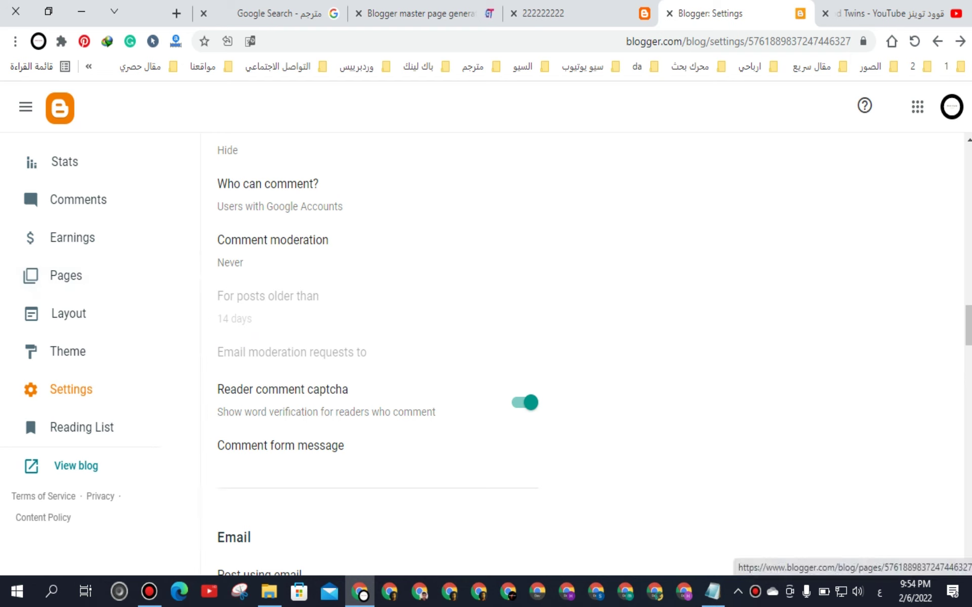
scroll(276, 314, "down", 20)
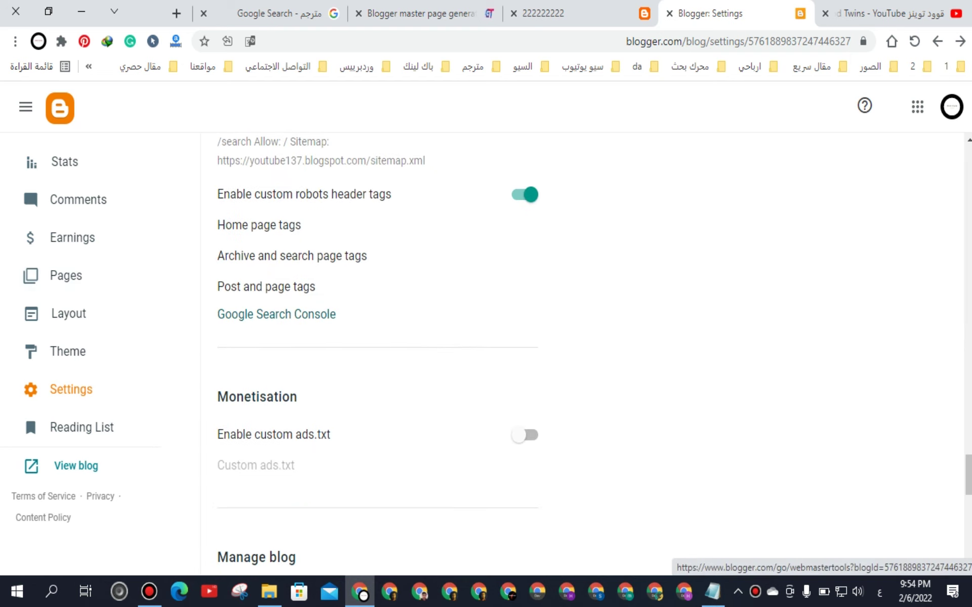
left_click(276, 314)
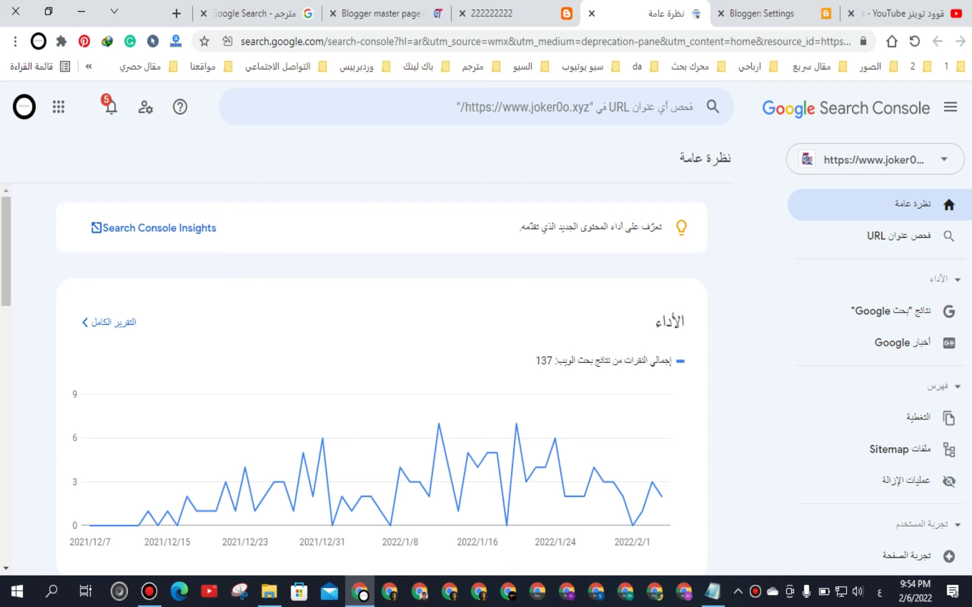
scroll(875, 304, "down", 5)
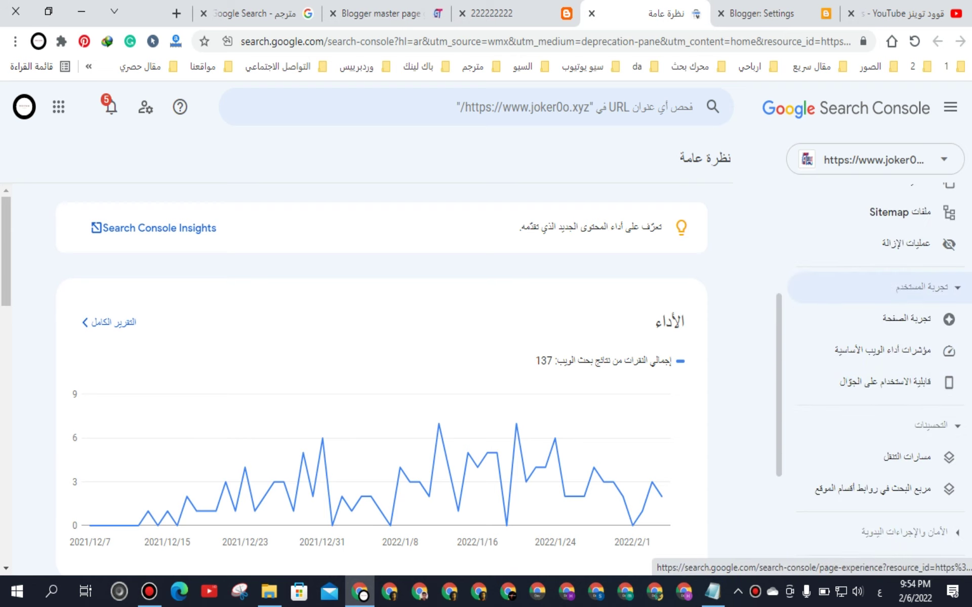
scroll(879, 308, "up", 3)
left_click(899, 369)
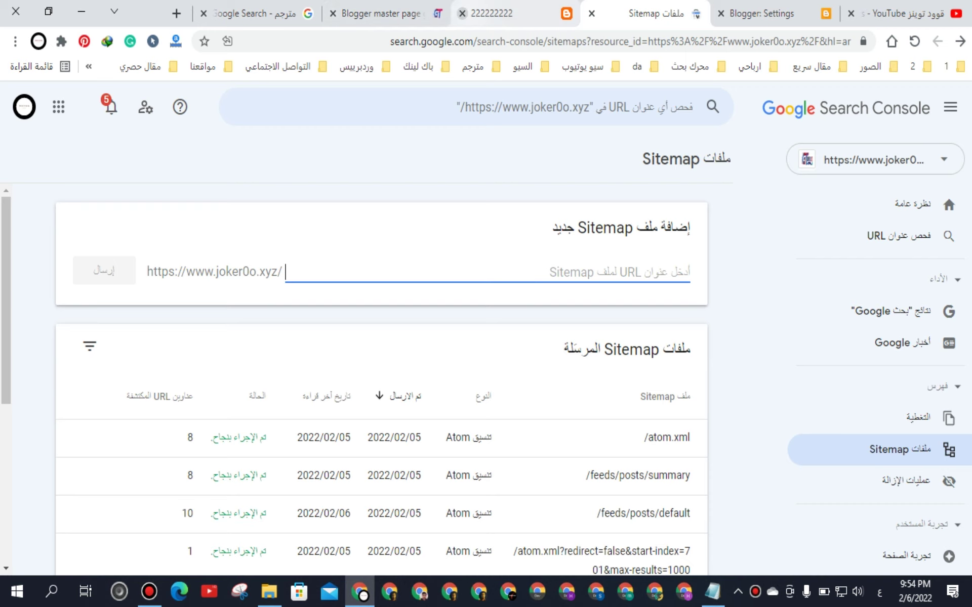
Step: Close the live blog and copy the sitemap.xml link from the page generator's code section
left_click(462, 13)
left_click(379, 13)
scroll(355, 328, "down", 3)
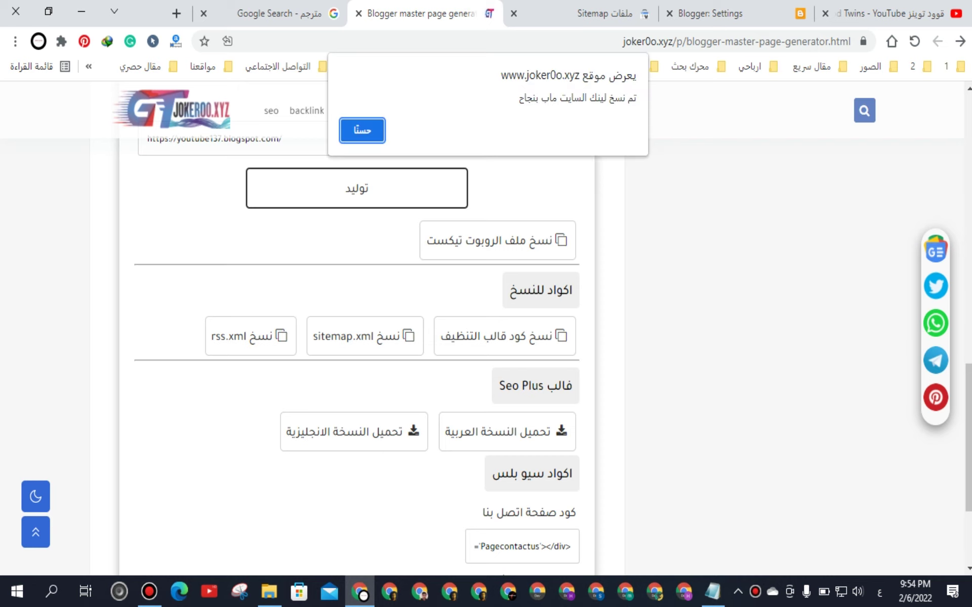
left_click(362, 130)
left_click(604, 13)
scroll(381, 380, "down", 4)
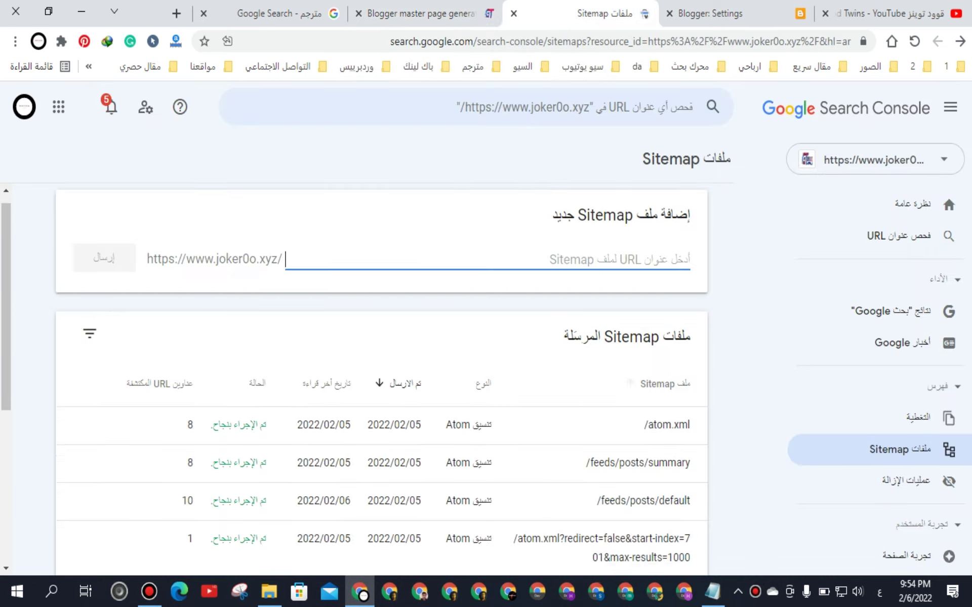
scroll(381, 370, "up", 3)
scroll(382, 369, "down", 4)
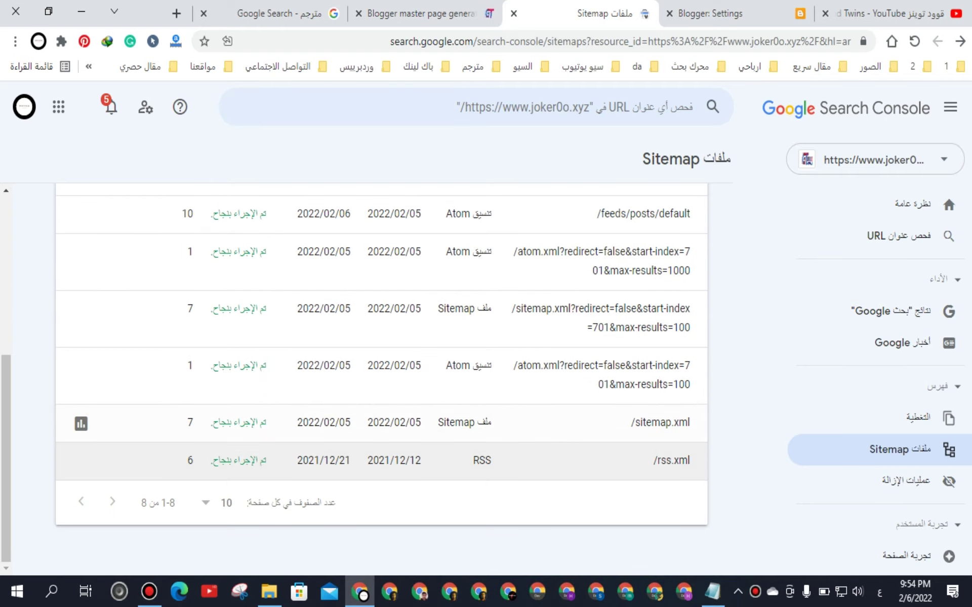
left_click(382, 376)
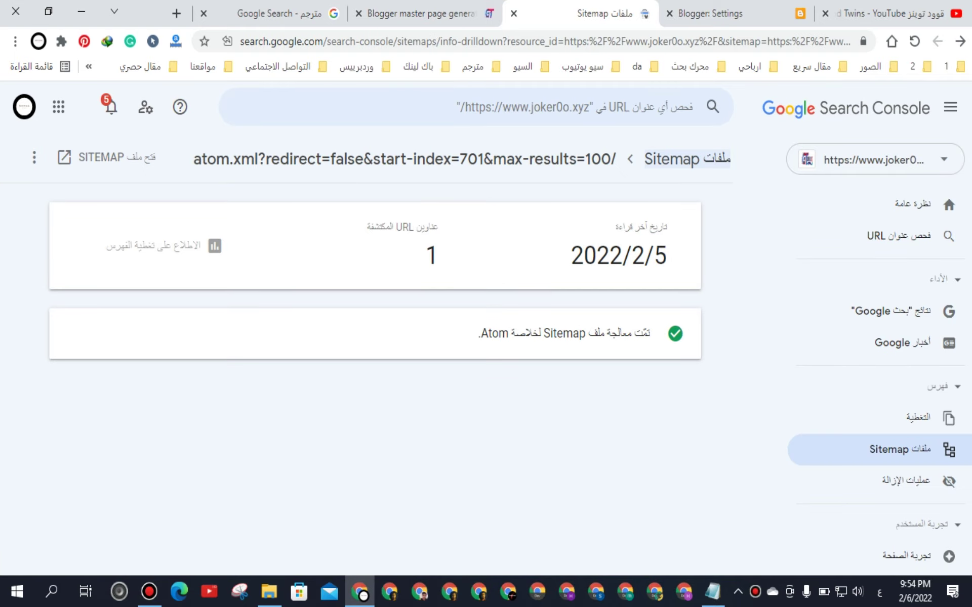
left_click(686, 159)
scroll(379, 430, "down", 5)
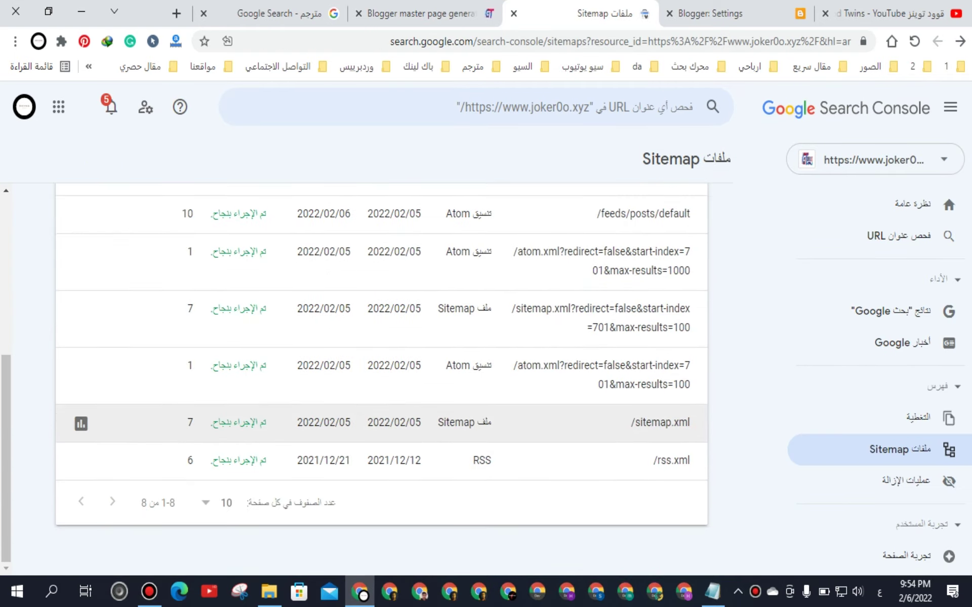
left_click(380, 430)
left_click(35, 157)
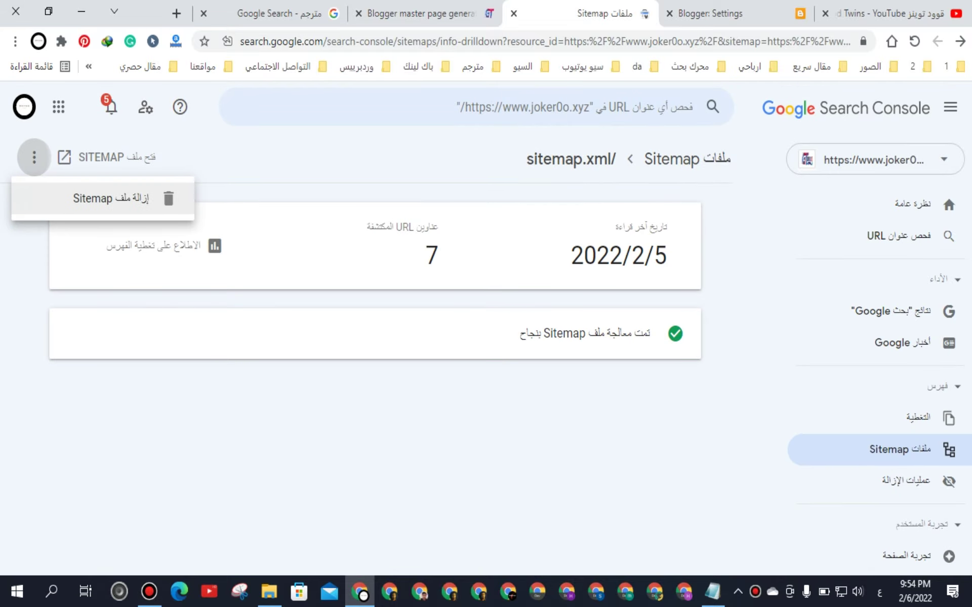
left_click(112, 198)
left_click(327, 353)
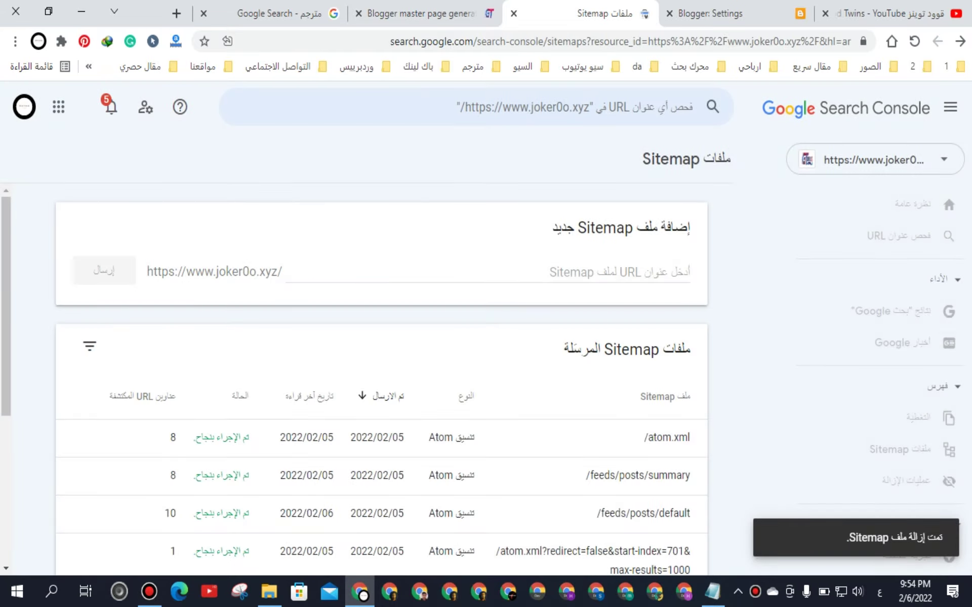
right_click(567, 109)
right_click(566, 107)
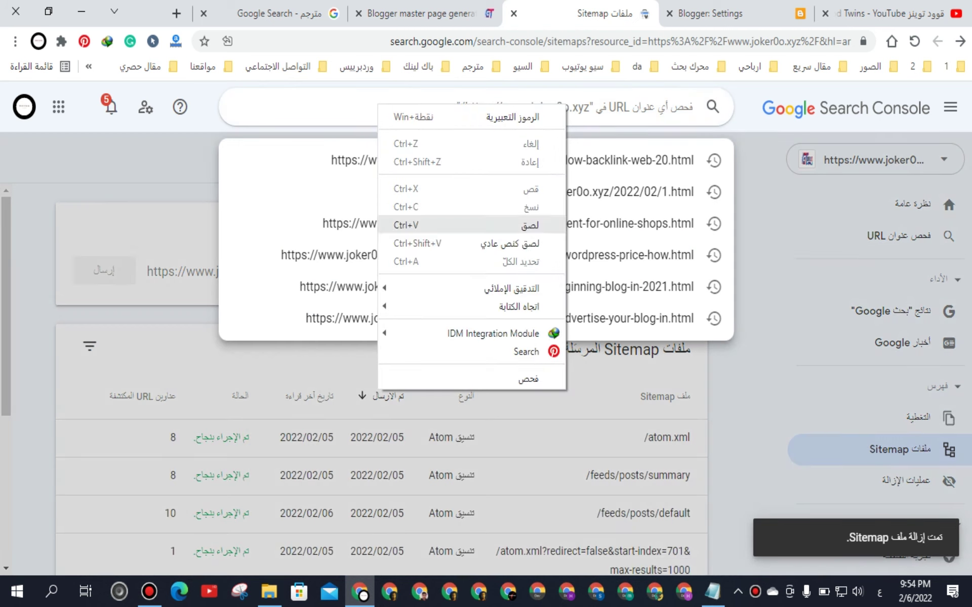
key("Escape")
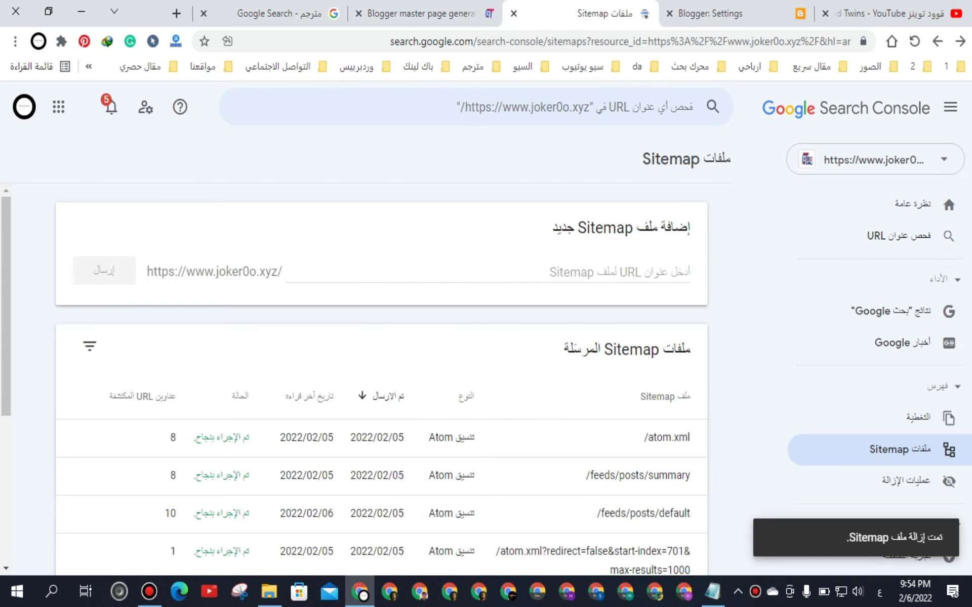
left_click(487, 271)
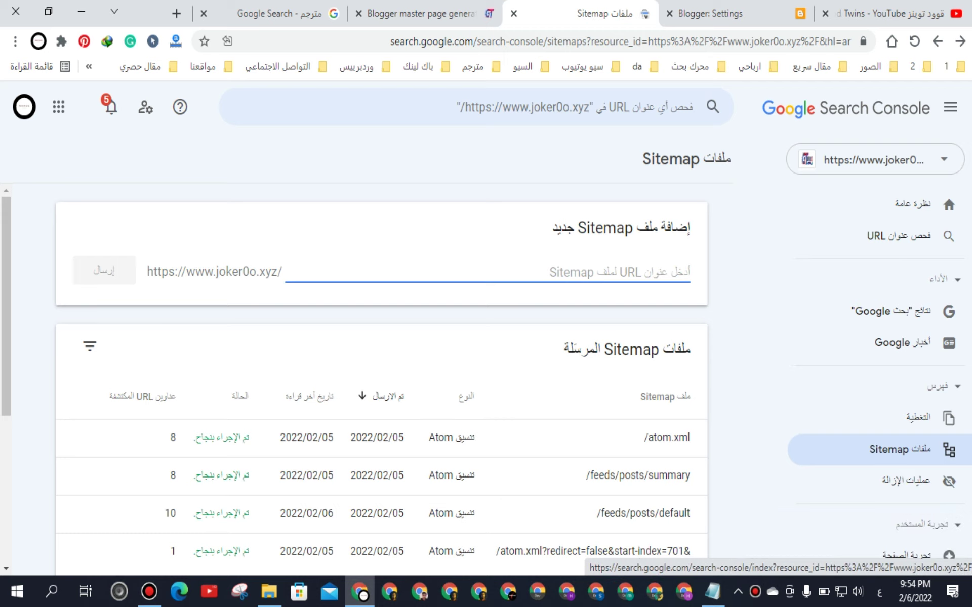
right_click(363, 266)
left_click(328, 386)
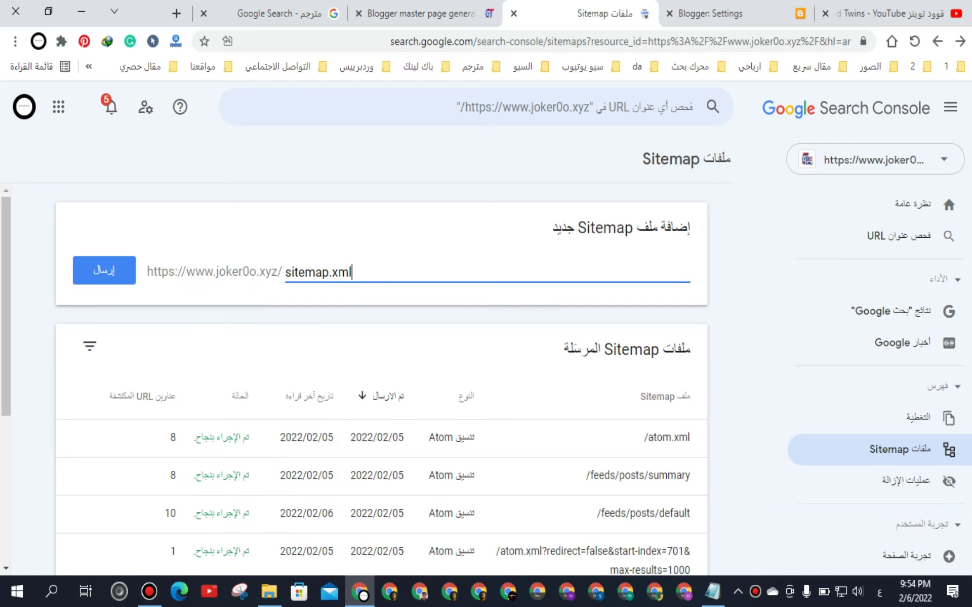
left_click(104, 271)
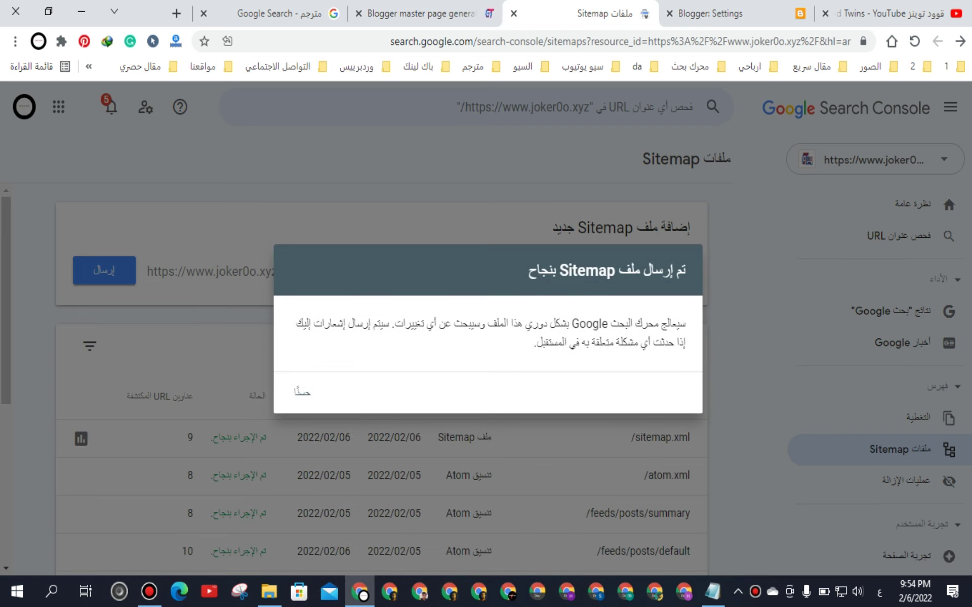
left_click(302, 393)
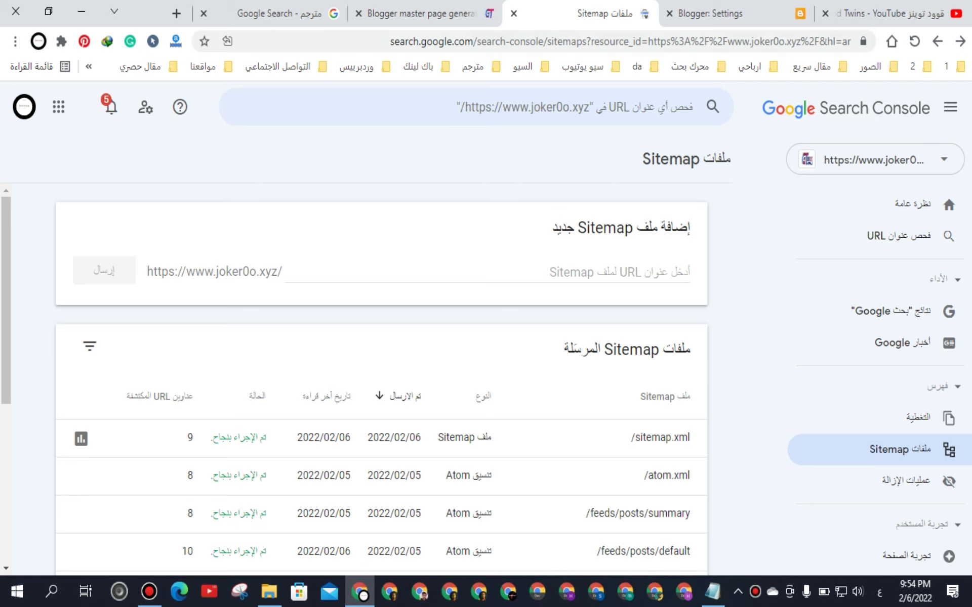
Step: Copy the rss.xml link from the page generator's code section and return to the Search Console Sitemaps page
key("ctrl+Tab")
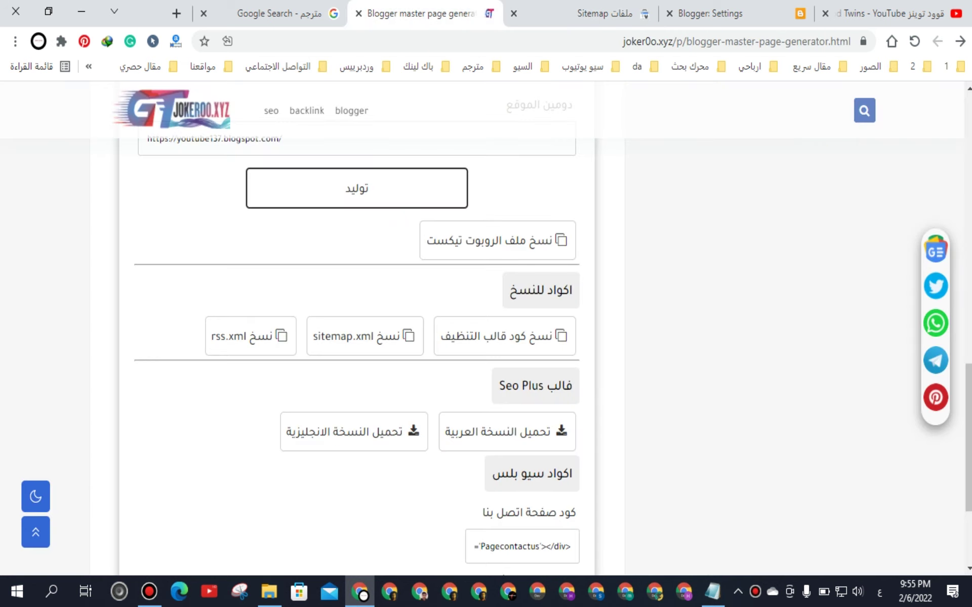
key("Return")
key("ctrl+shift+Tab")
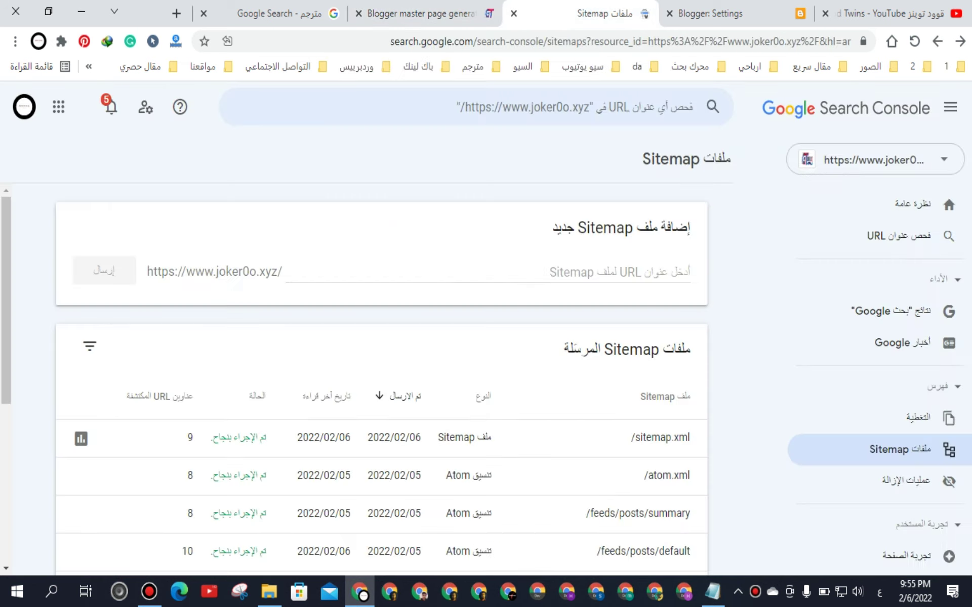
scroll(381, 405, "down", 6)
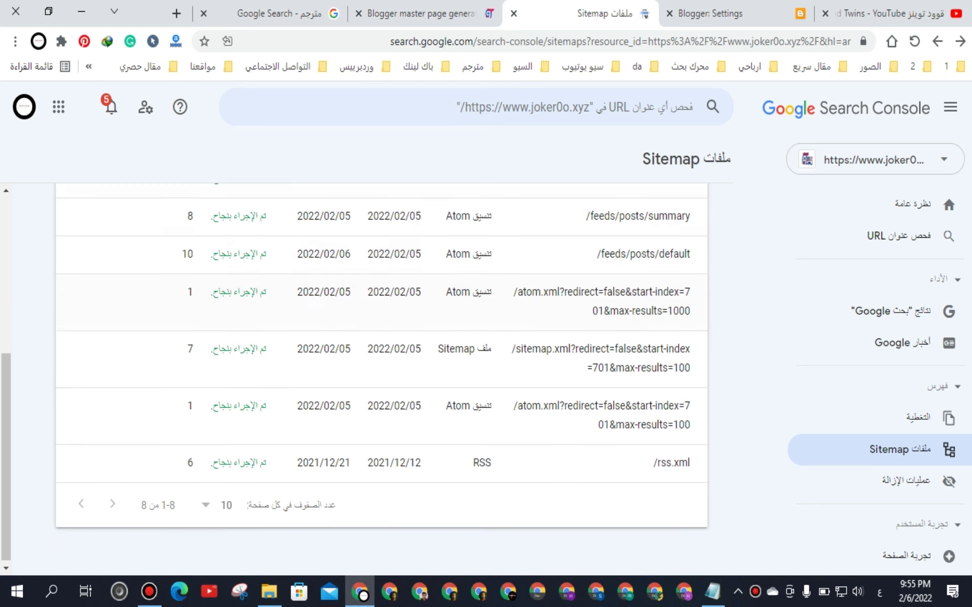
left_click(381, 461)
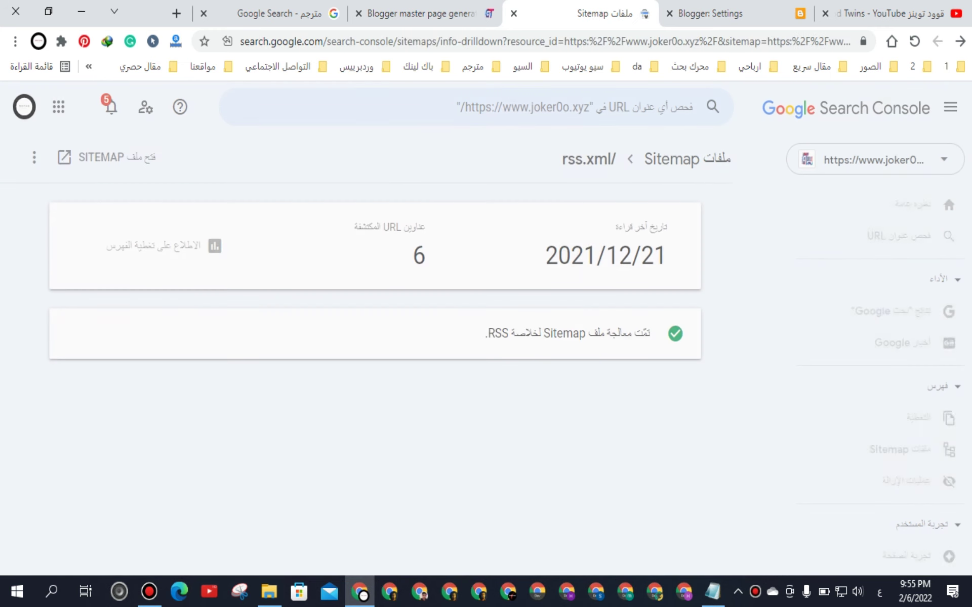
left_click(34, 158)
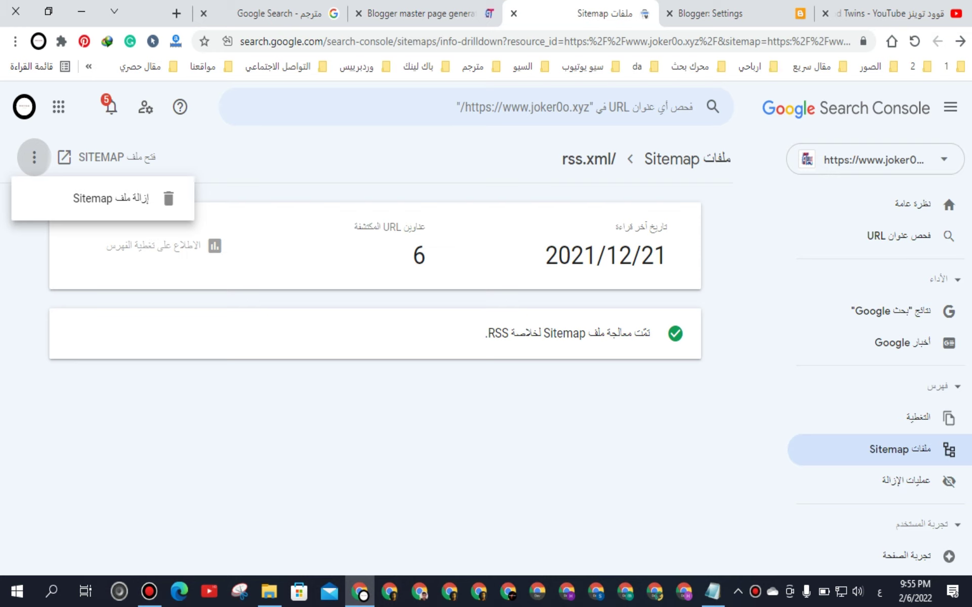
left_click(117, 199)
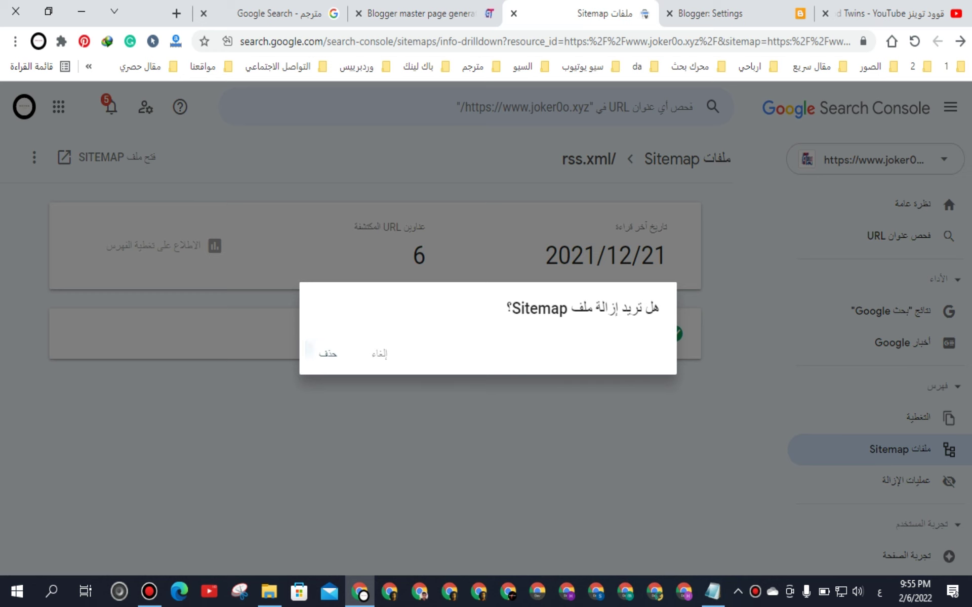
left_click(328, 354)
left_click(388, 272)
right_click(388, 272)
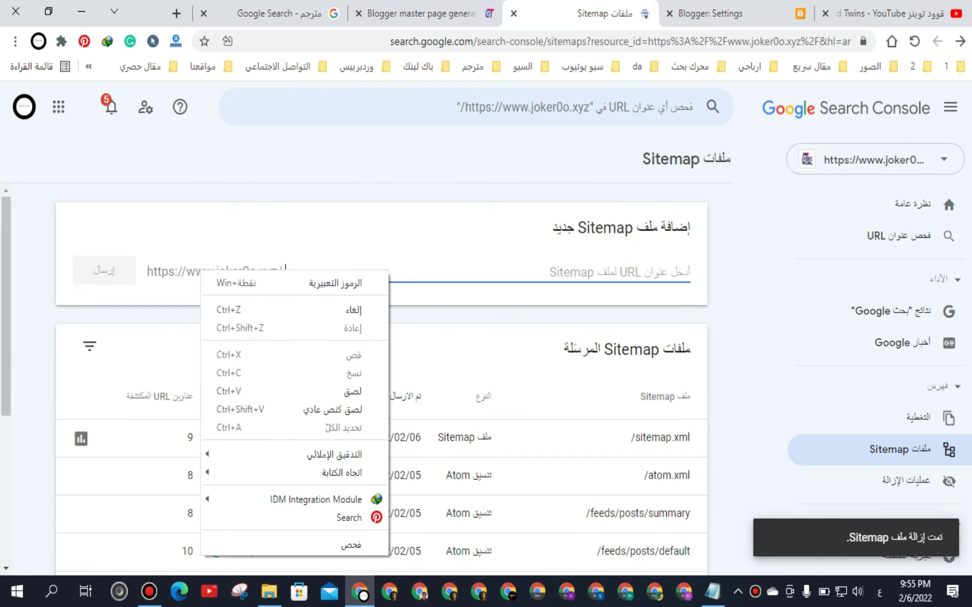
left_click(303, 392)
left_click(103, 270)
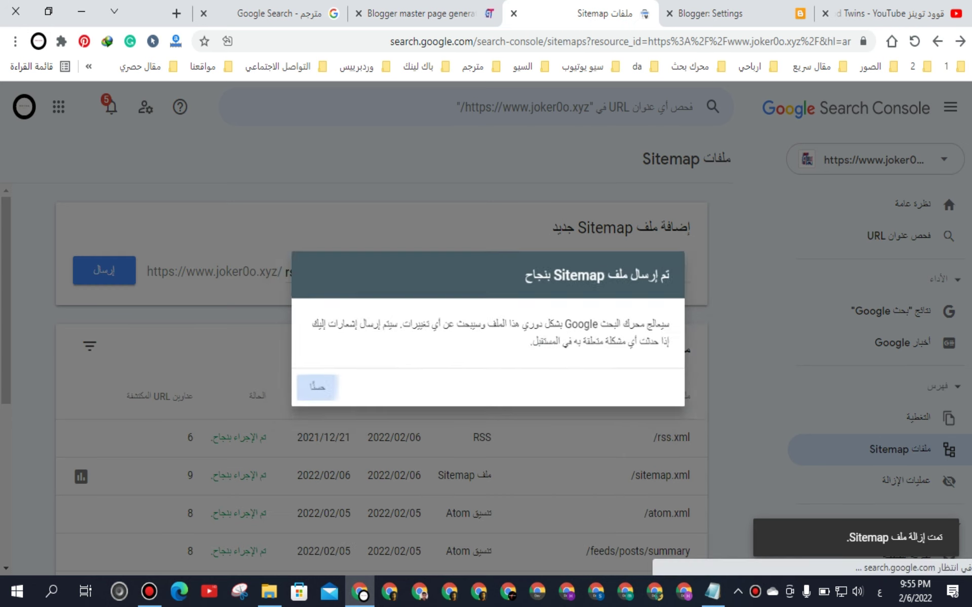
left_click(308, 387)
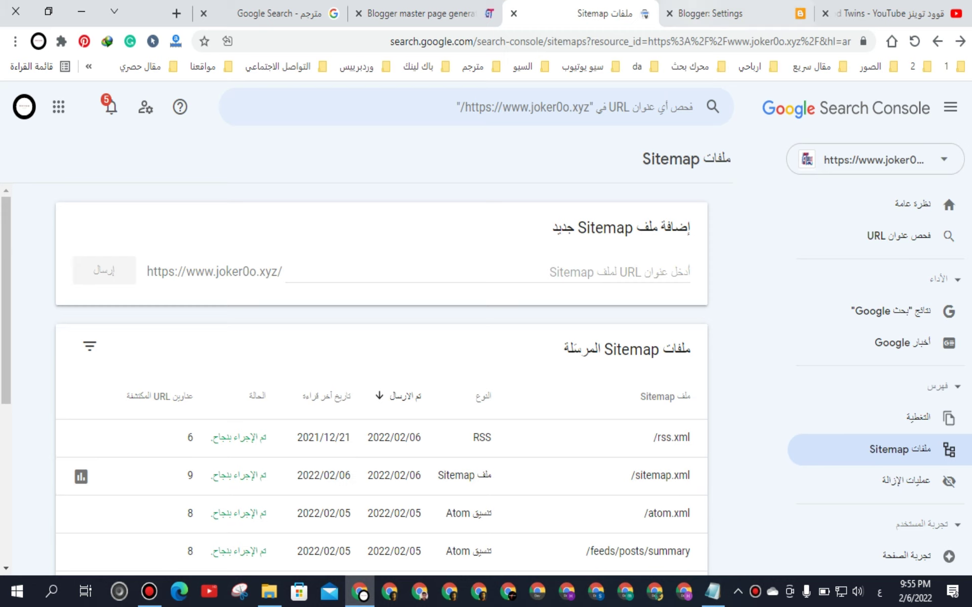
left_click(690, 4)
scroll(96, 243, "up", 3)
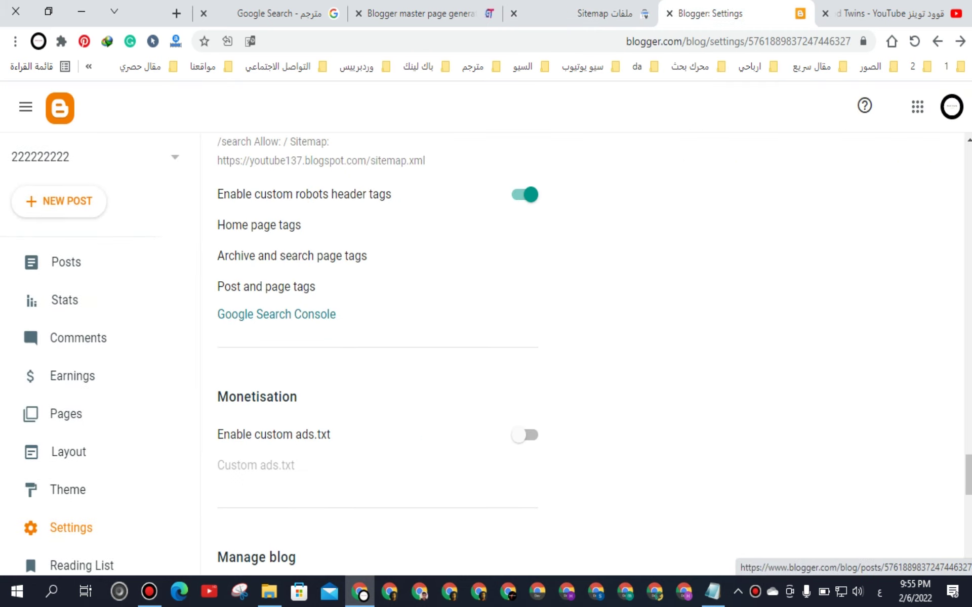
left_click(424, 14)
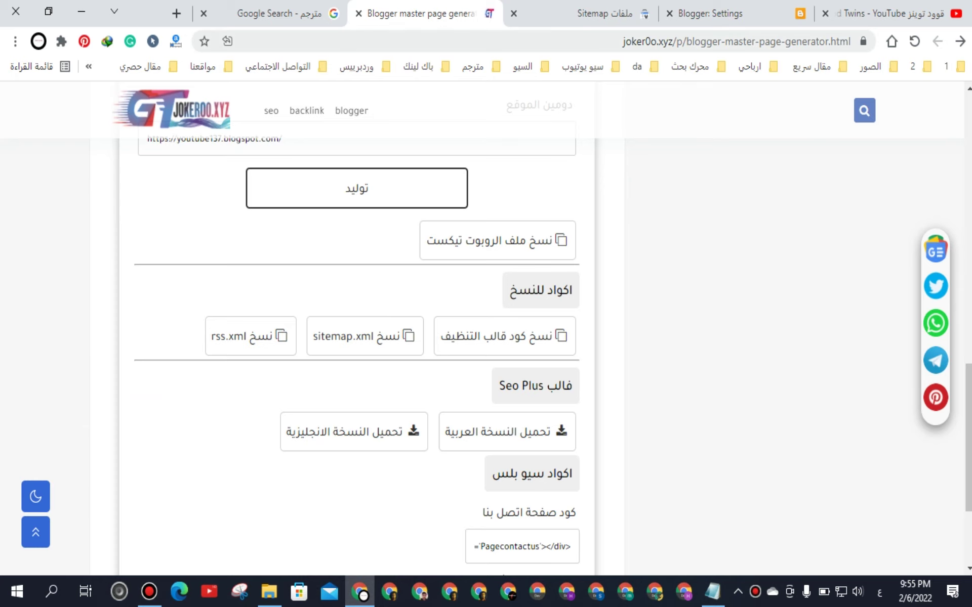
key("ctrl+shift+Tab")
key("ctrl+Tab")
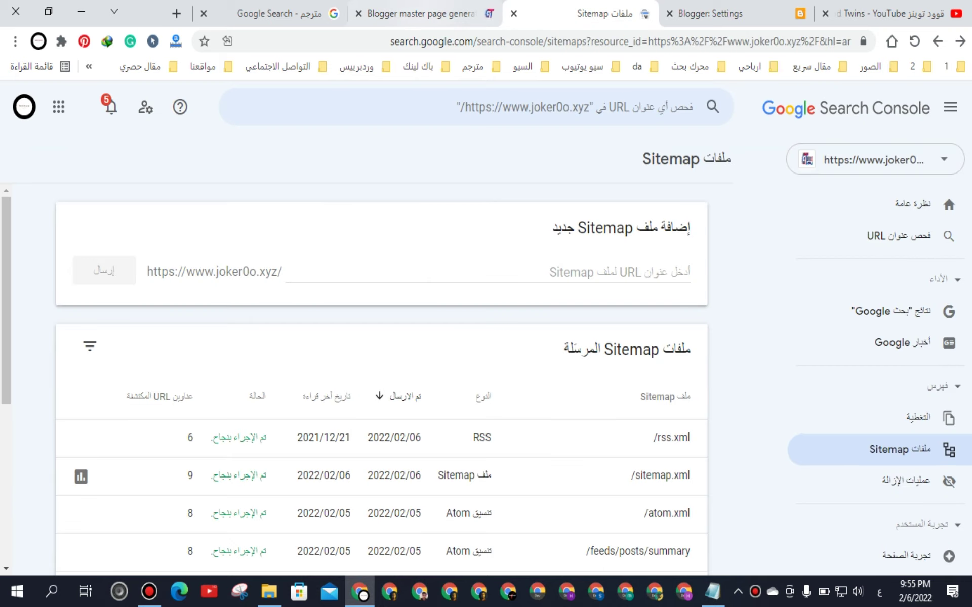
Step: Return to the Blogger master page generator and open the joker0o.xyz home page from its header
scroll(357, 329, "up", 10)
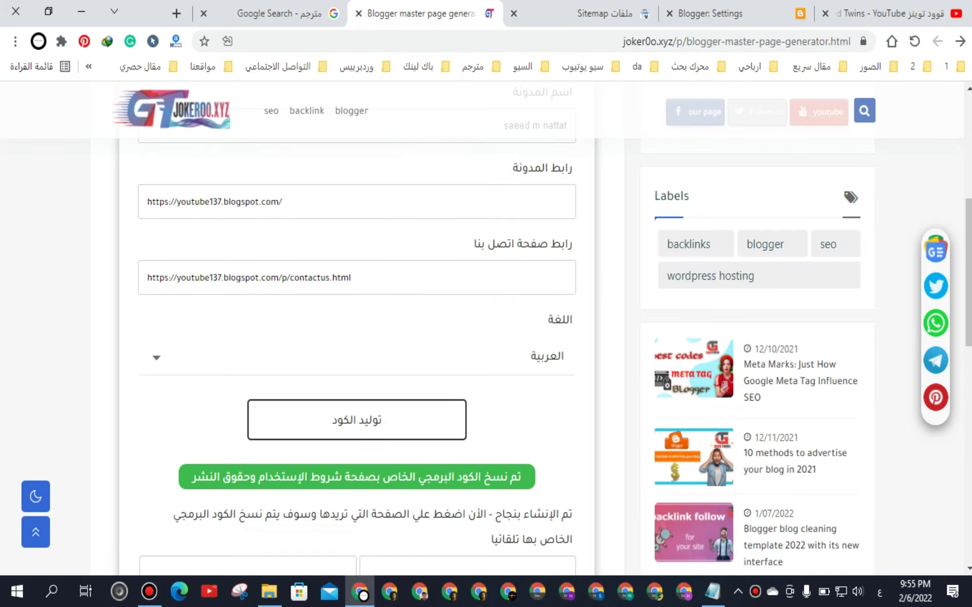
scroll(357, 329, "up", 4)
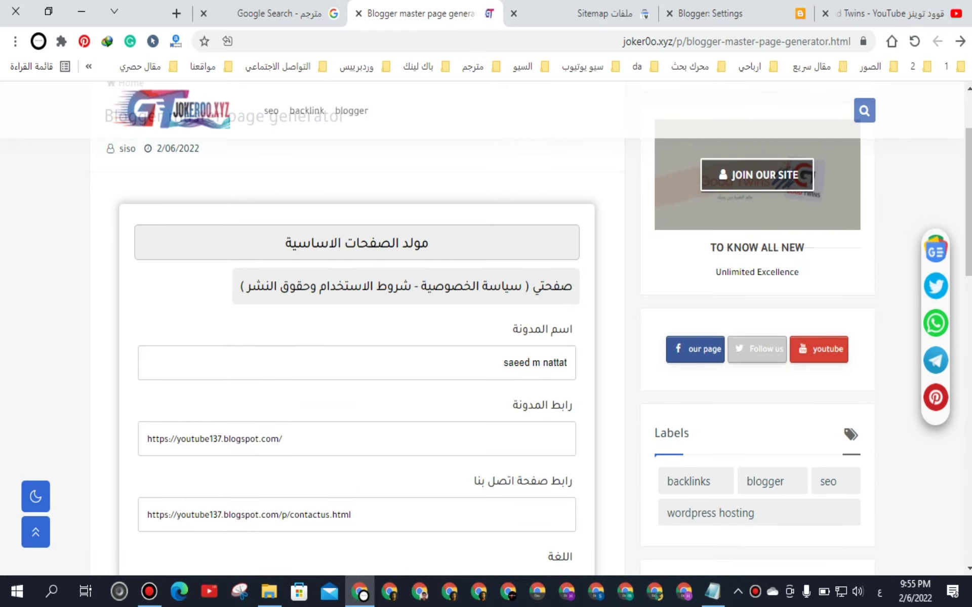
scroll(356, 363, "up", 2)
left_click(179, 116)
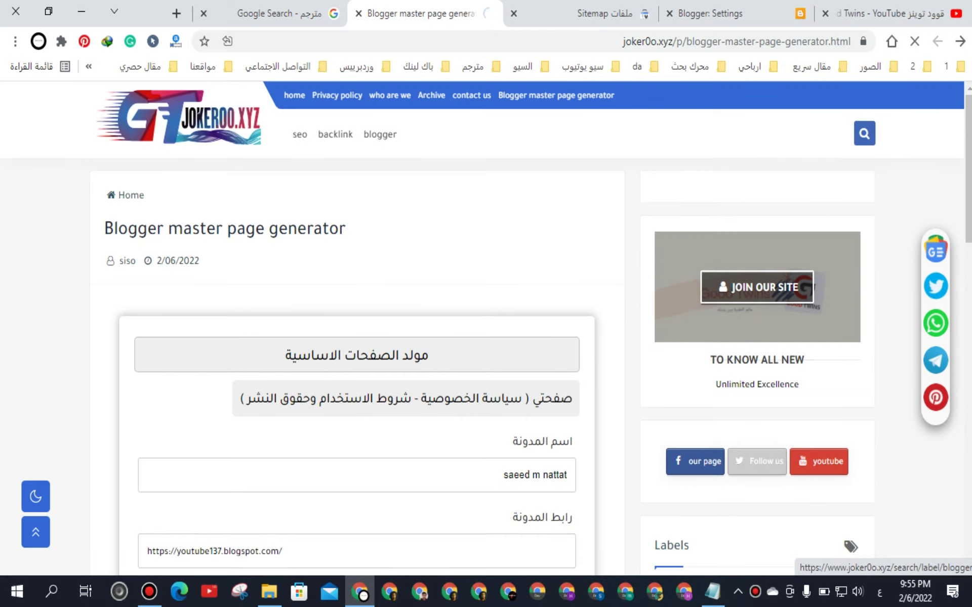